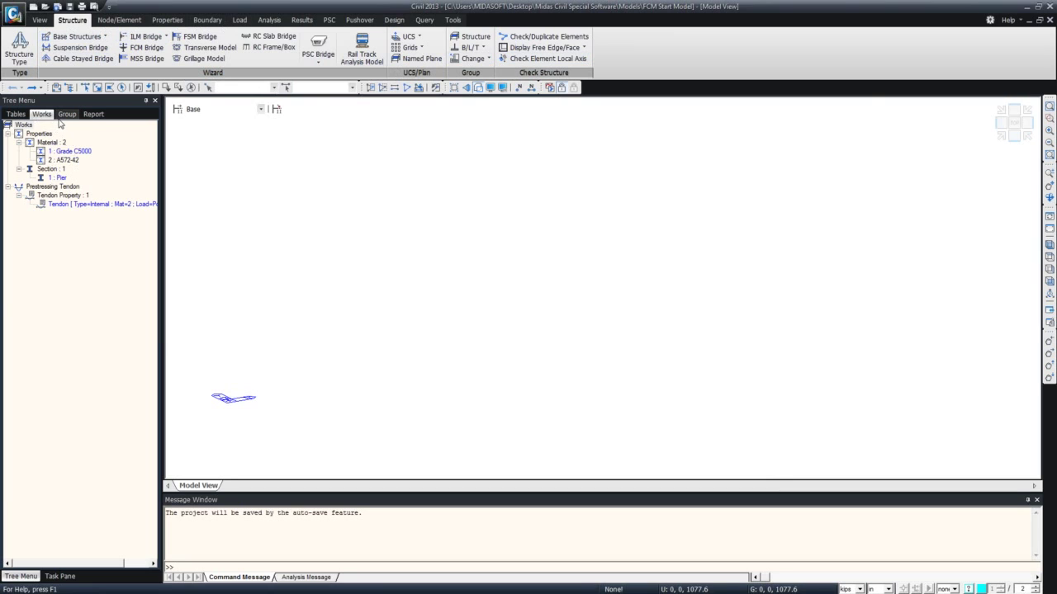
Generate the bridge with the FCM Bridge wizard, using the Cast-in method and keeping the preset model, section and tendon data.
left_click(66, 115)
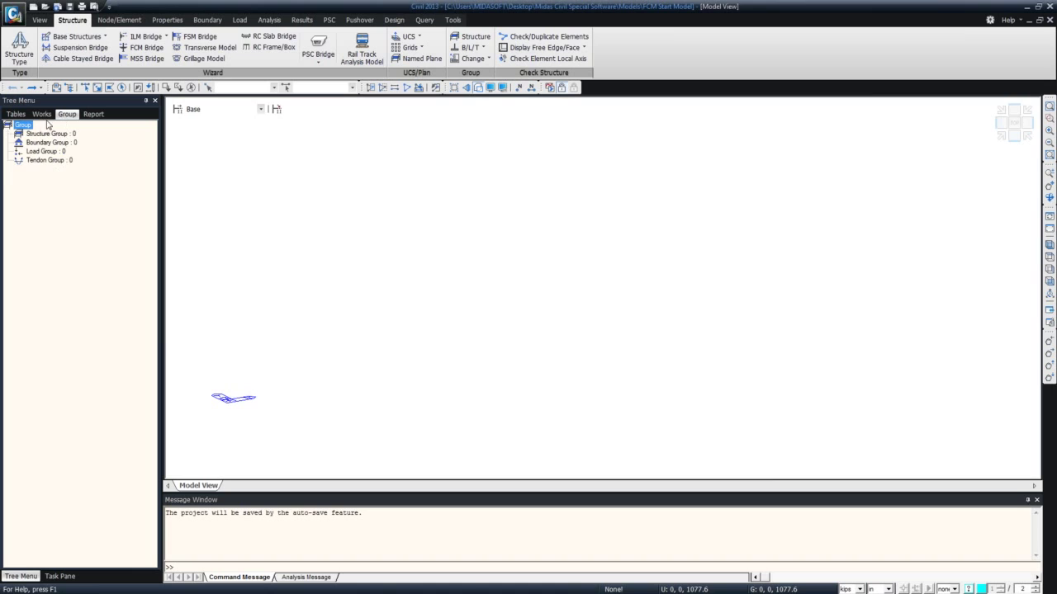
left_click(43, 115)
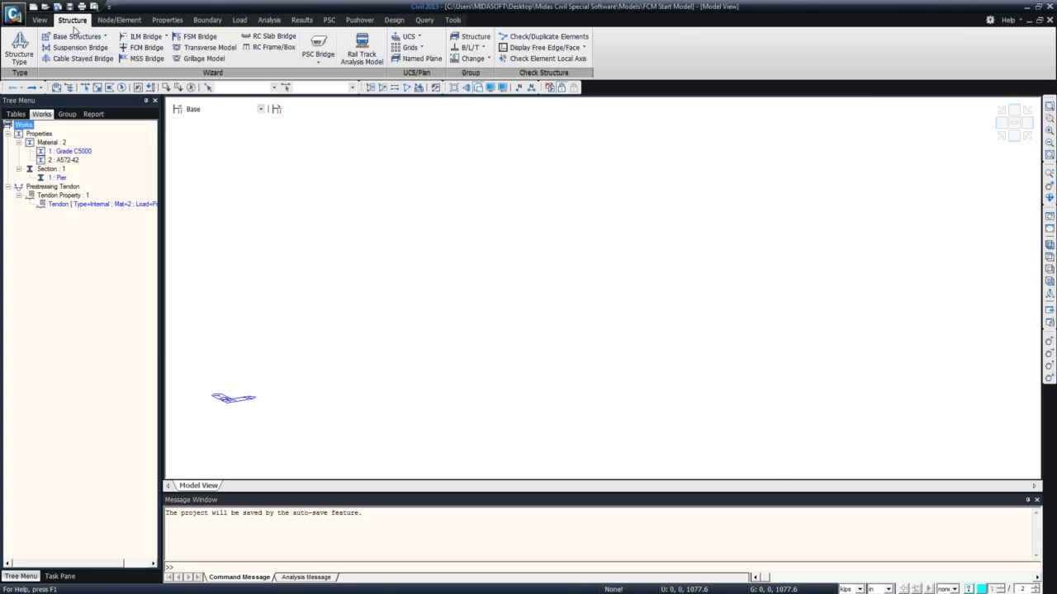
left_click(147, 48)
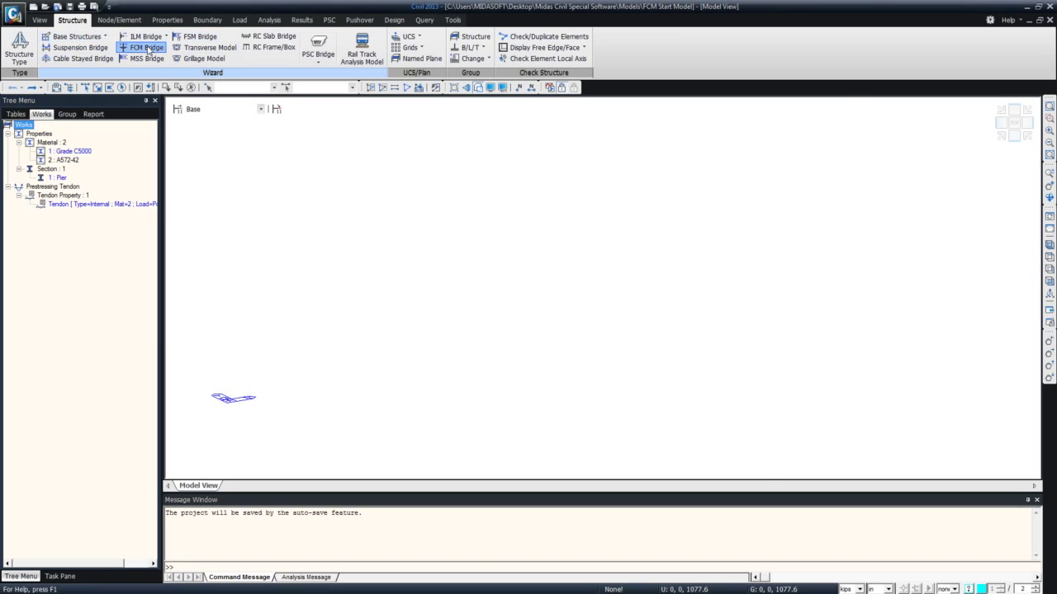
left_click_drag(0, 35, 415, 84)
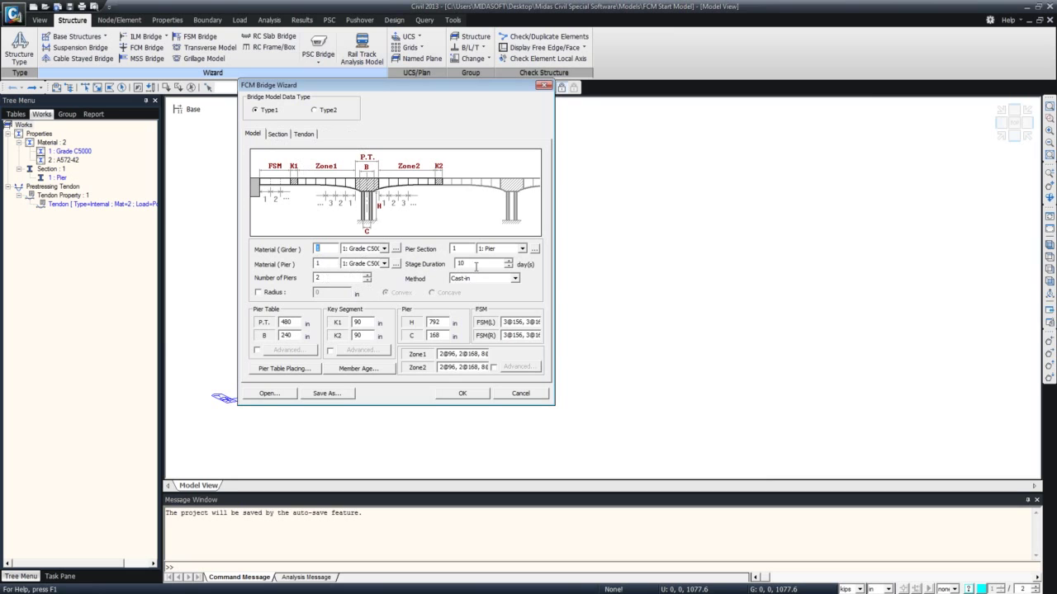
left_click(470, 280)
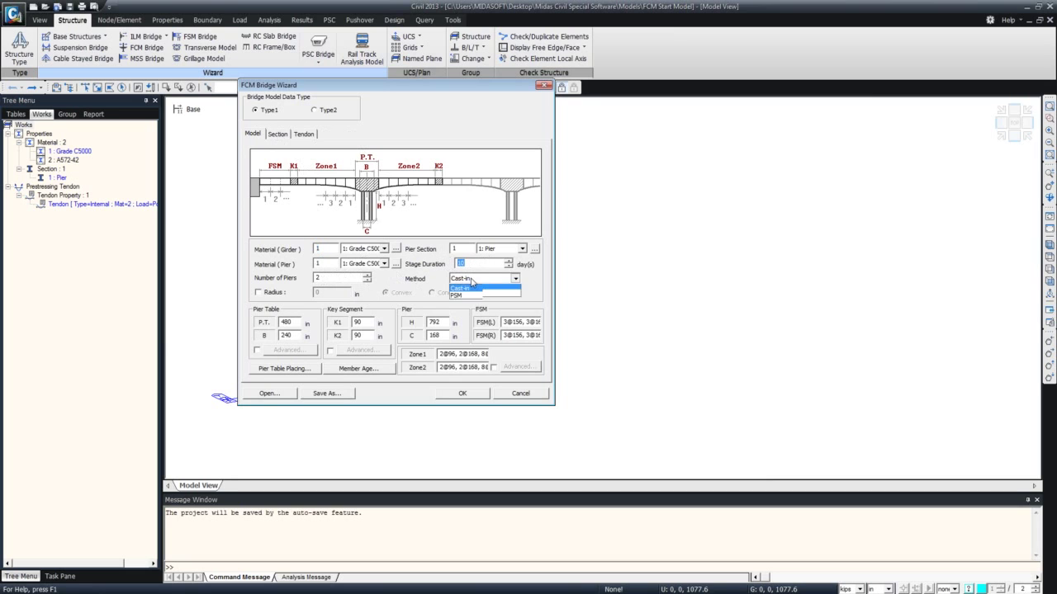
left_click(532, 280)
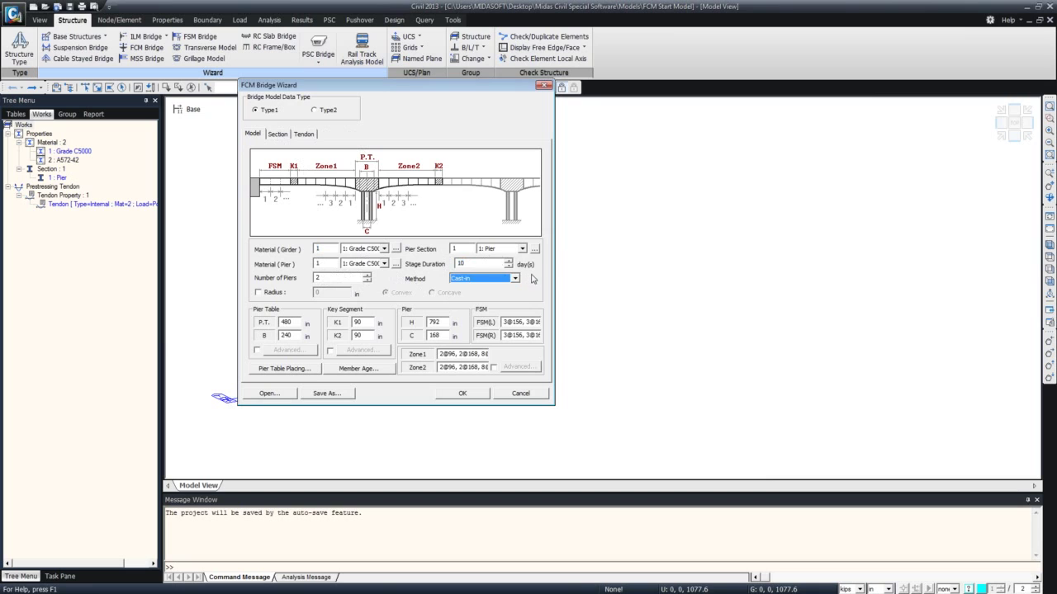
left_click(274, 139)
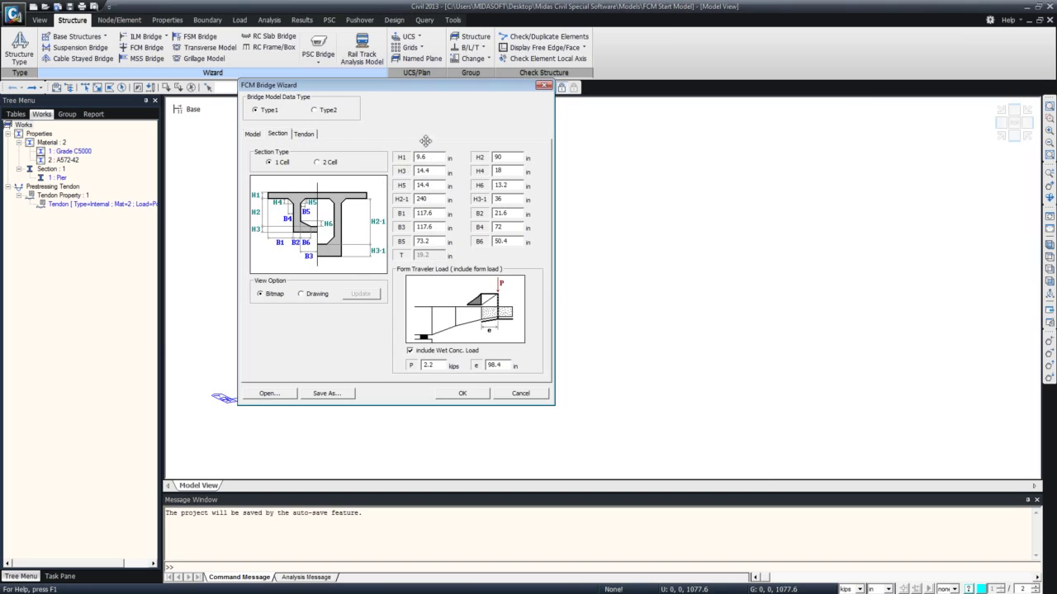
left_click(305, 134)
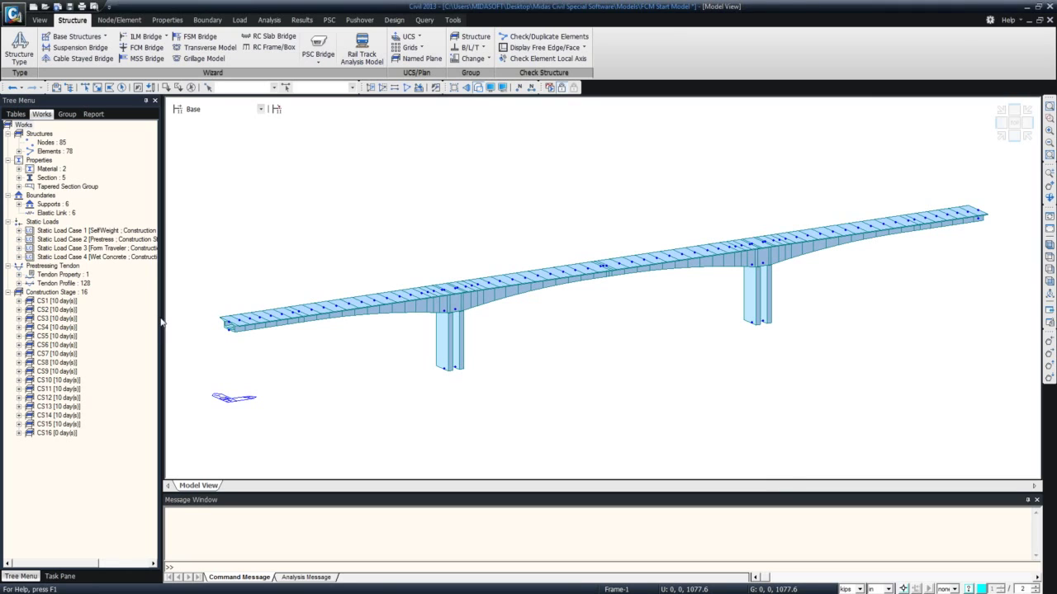
left_click_drag(160, 322, 203, 322)
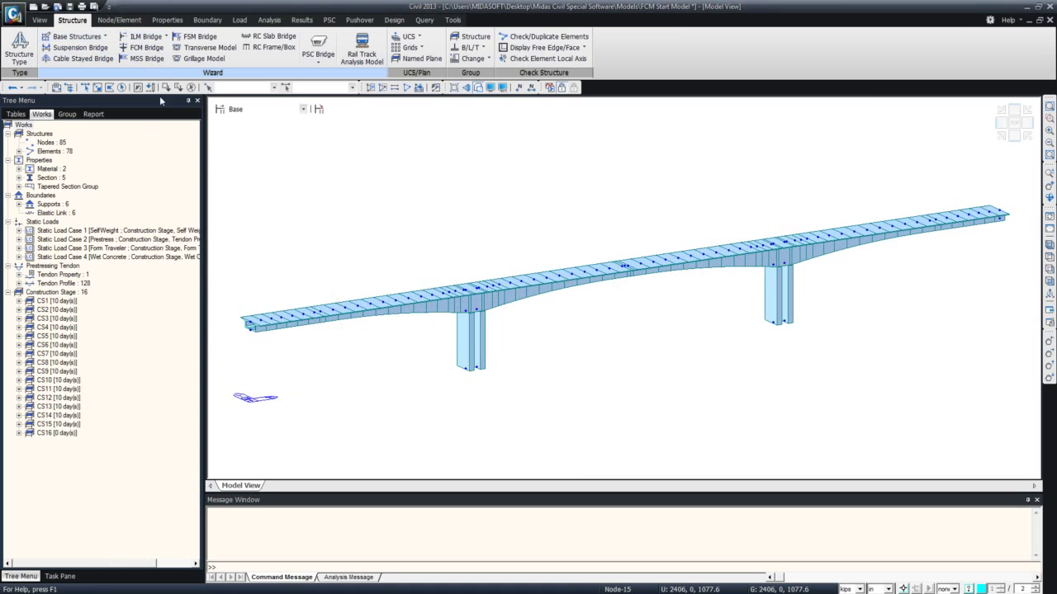
Try the Radius option for a curved bridge in the FCM Bridge wizard and close the wizard without applying it.
left_click(146, 48)
left_click_drag(172, 90, 364, 104)
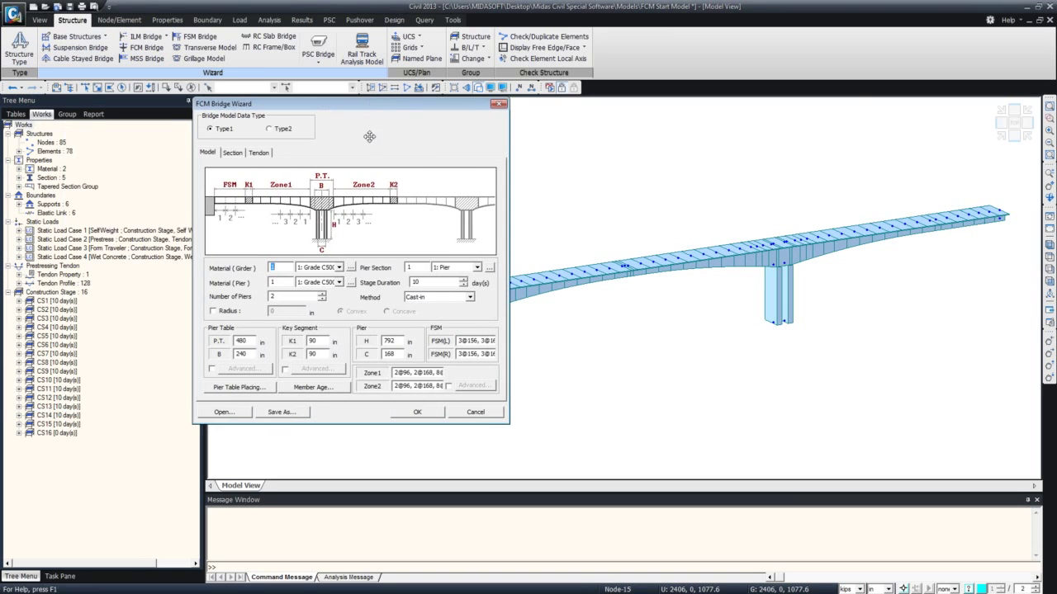
left_click(230, 312)
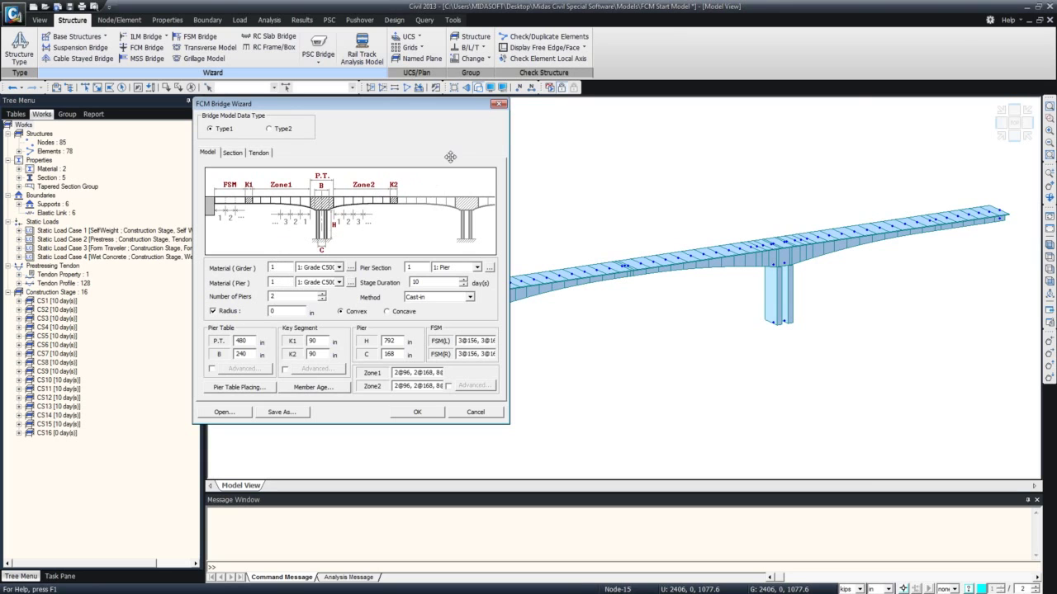
left_click(498, 104)
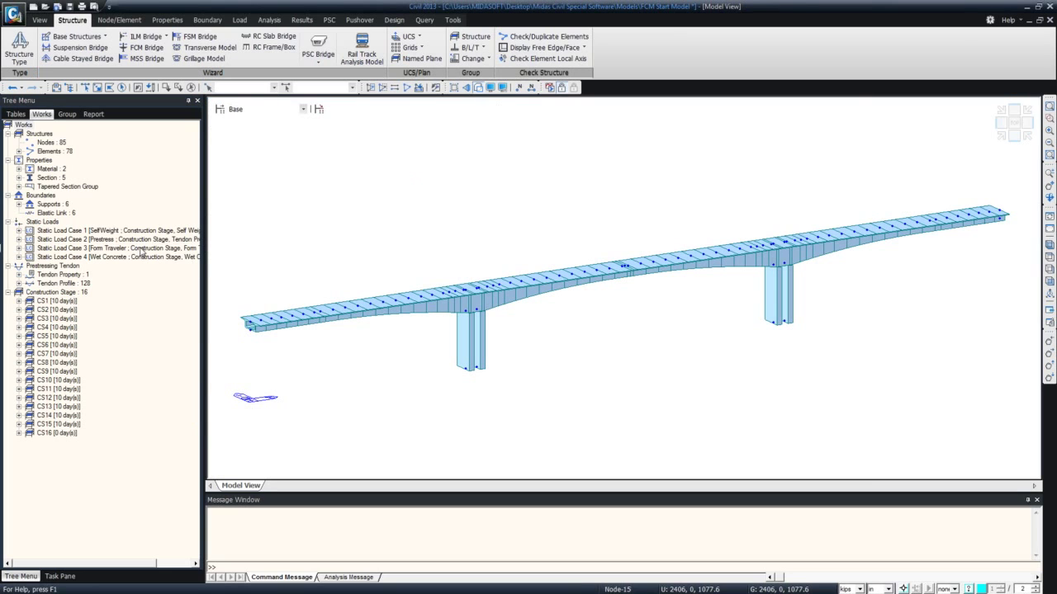
Widen the model tree and turn on the display of tendon profile points in the model view.
left_click_drag(203, 251, 247, 248)
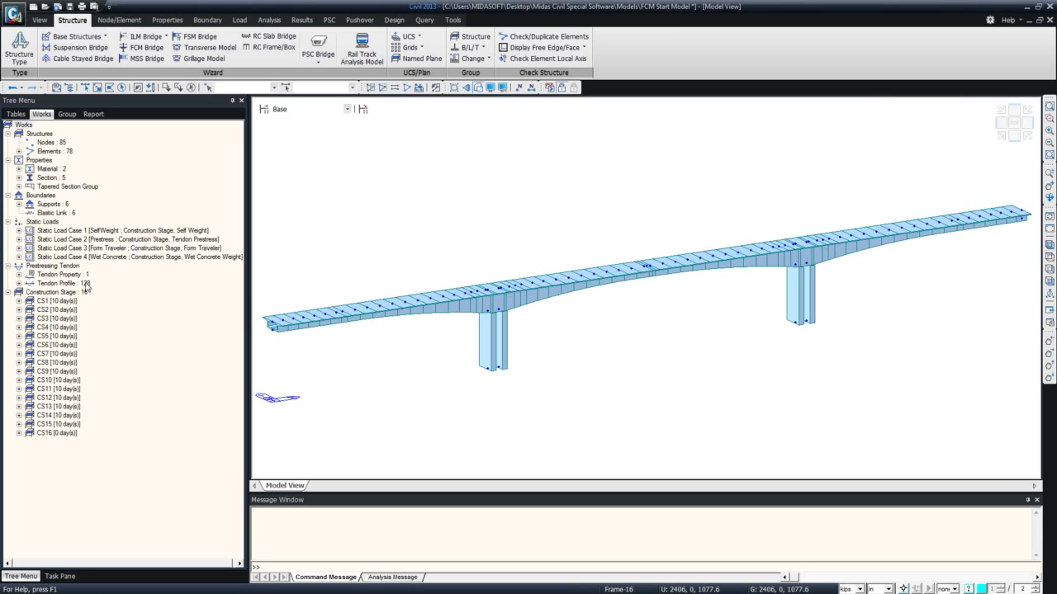
left_click(490, 87)
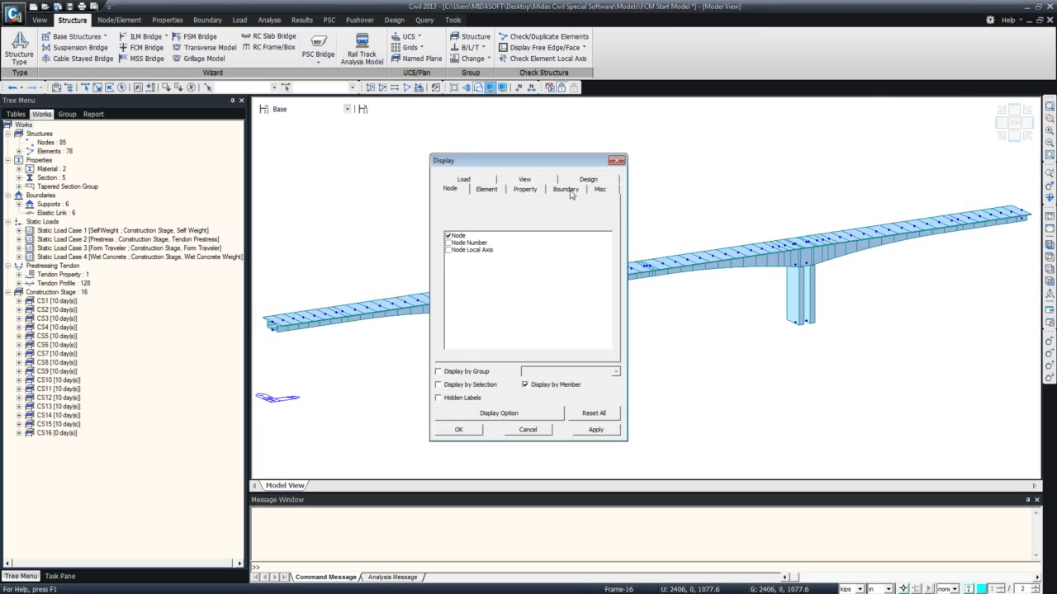
left_click(598, 190)
left_click(447, 265)
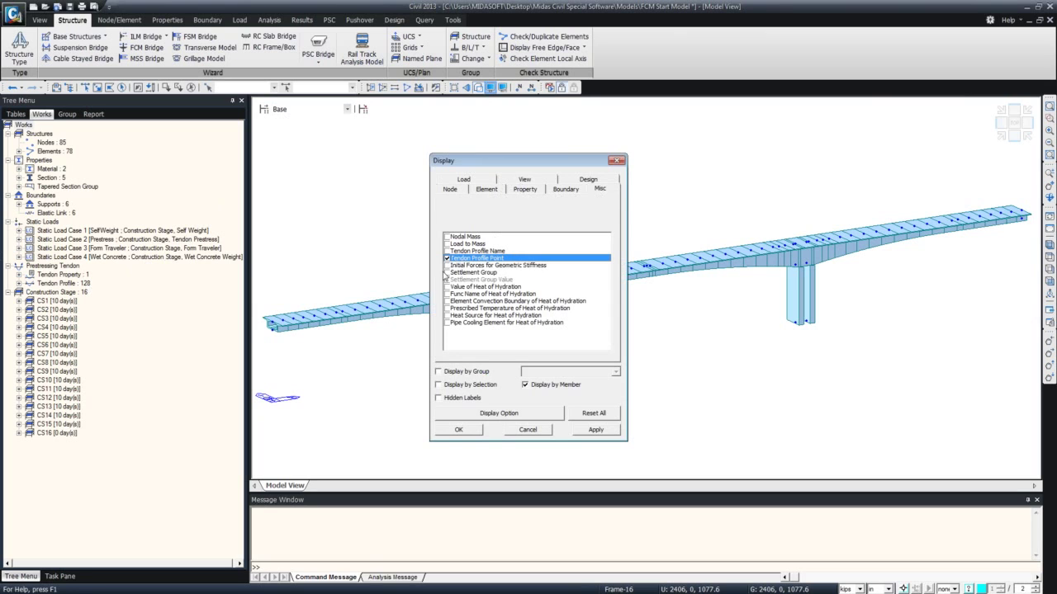
left_click(447, 430)
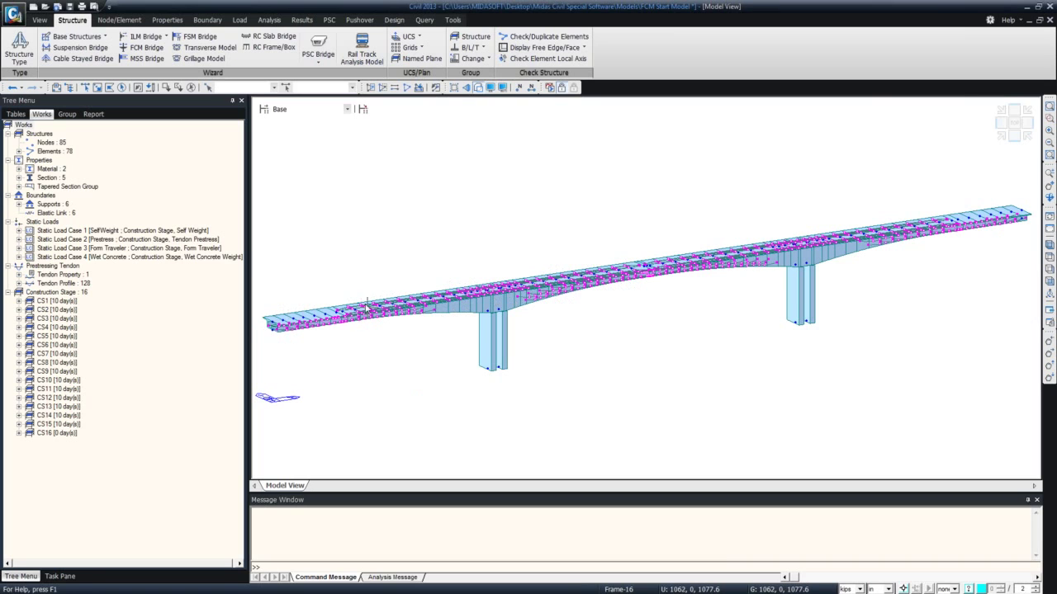
Change the display colour of the tendon profiles to dark red in the display options.
left_click(489, 88)
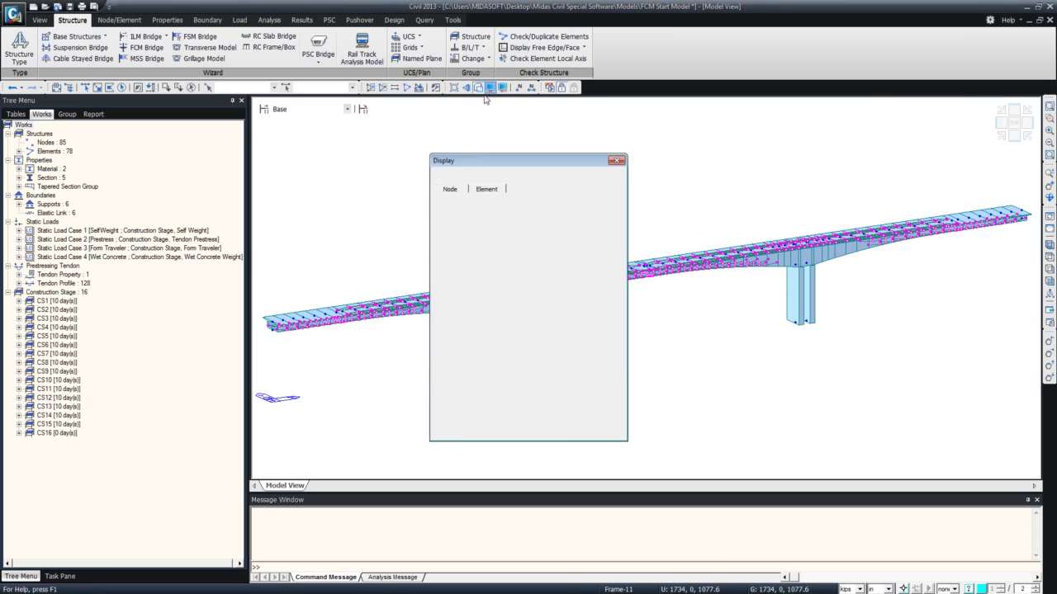
left_click(501, 412)
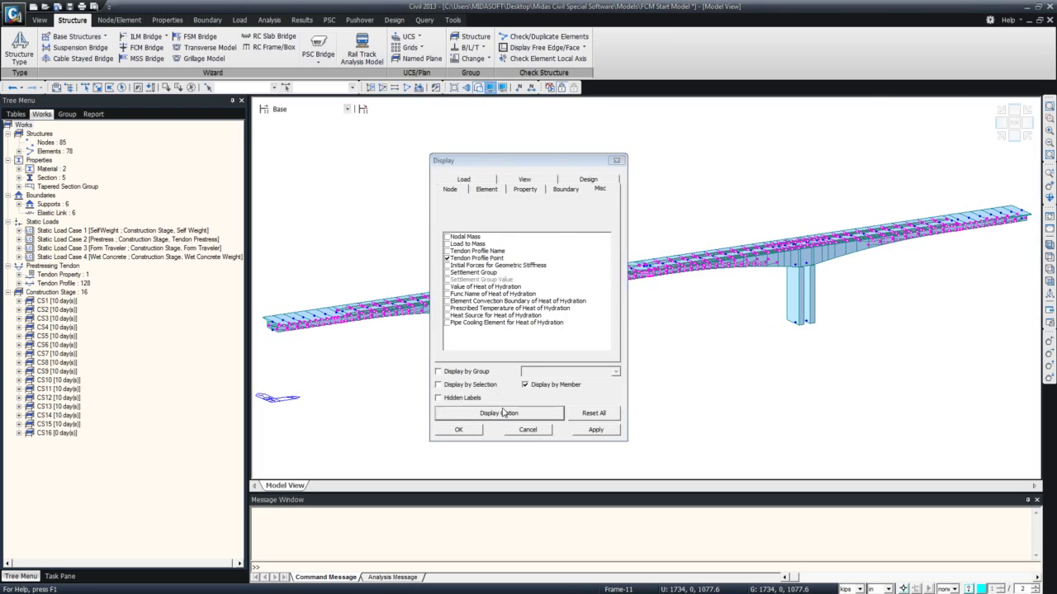
left_click_drag(469, 189, 462, 174)
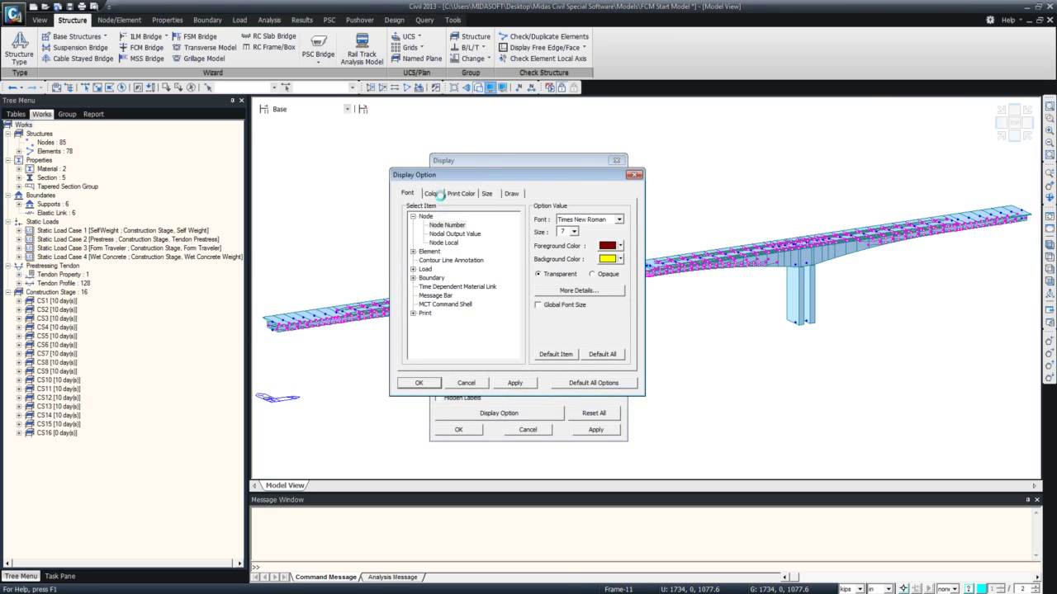
left_click(433, 193)
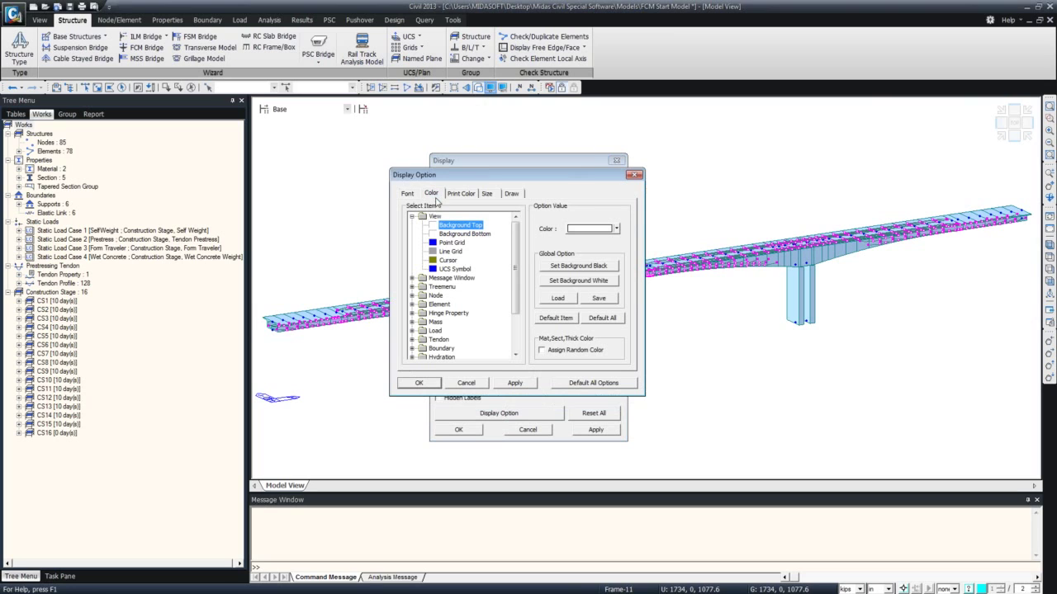
left_click(440, 340)
double_click(440, 340)
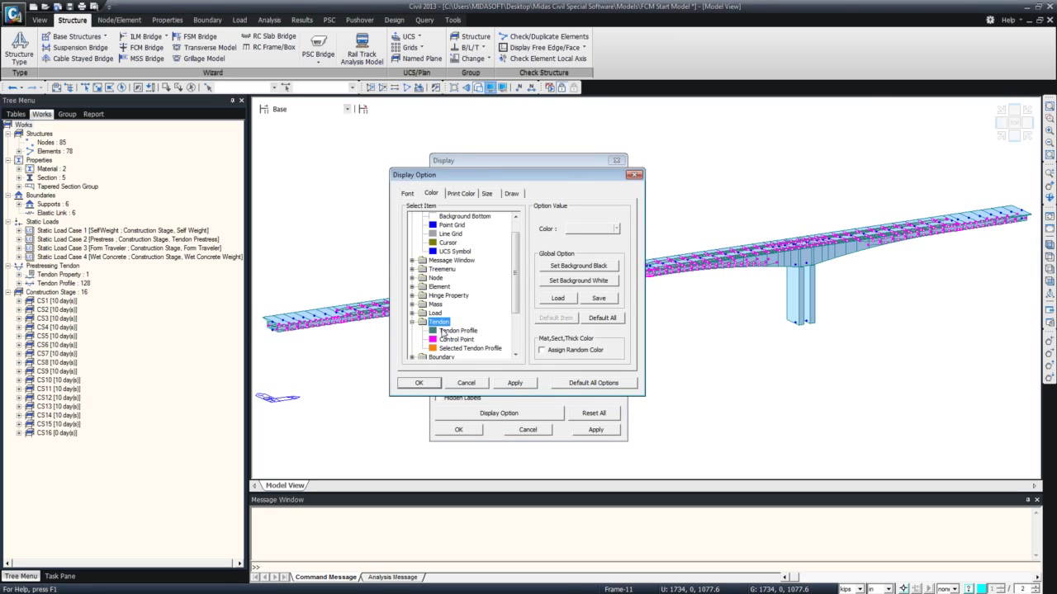
left_click(449, 330)
left_click(580, 231)
left_click(592, 241)
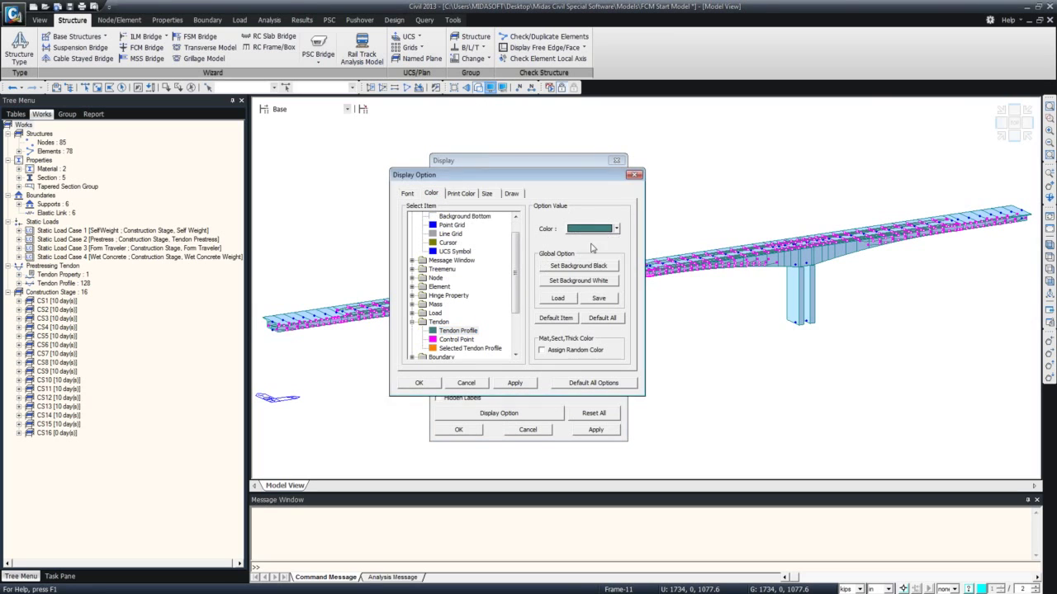
left_click(427, 384)
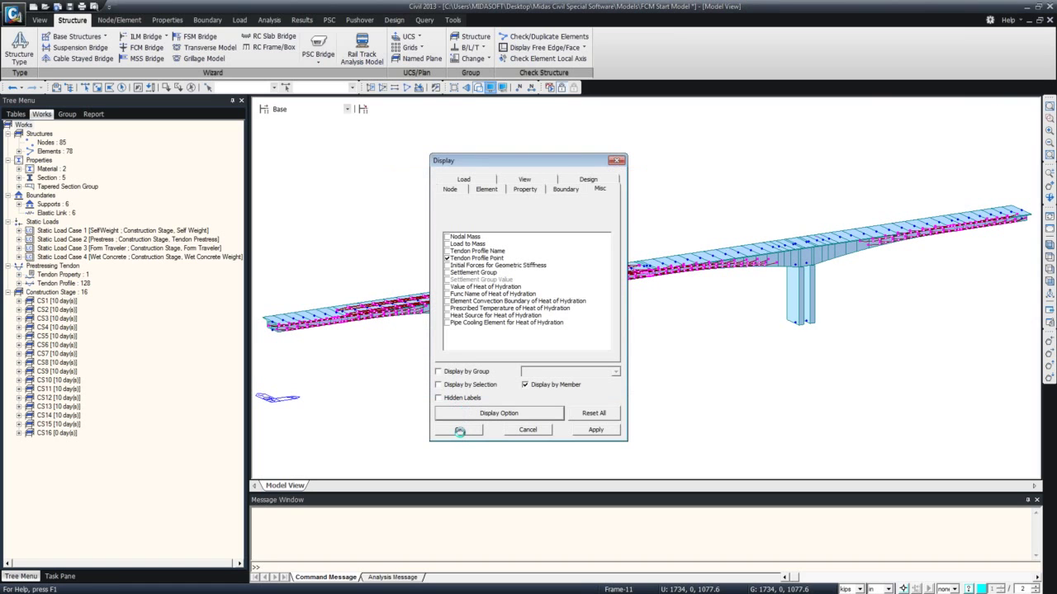
left_click(460, 430)
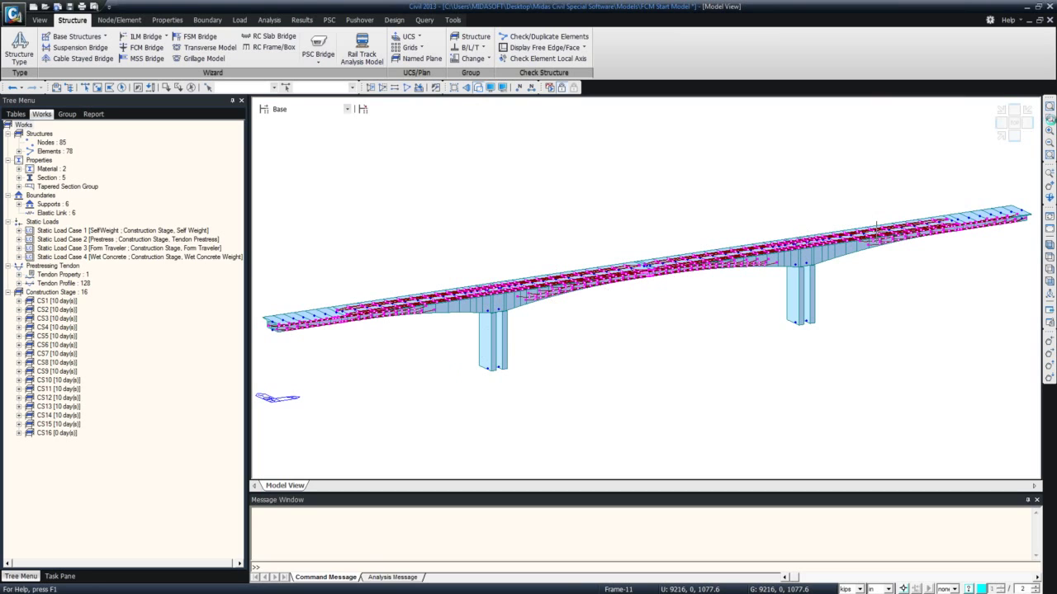
Inspect the tendons near midspan up close and hide all tendon profiles in the model view.
left_click(1050, 119)
left_click_drag(657, 221, 749, 300)
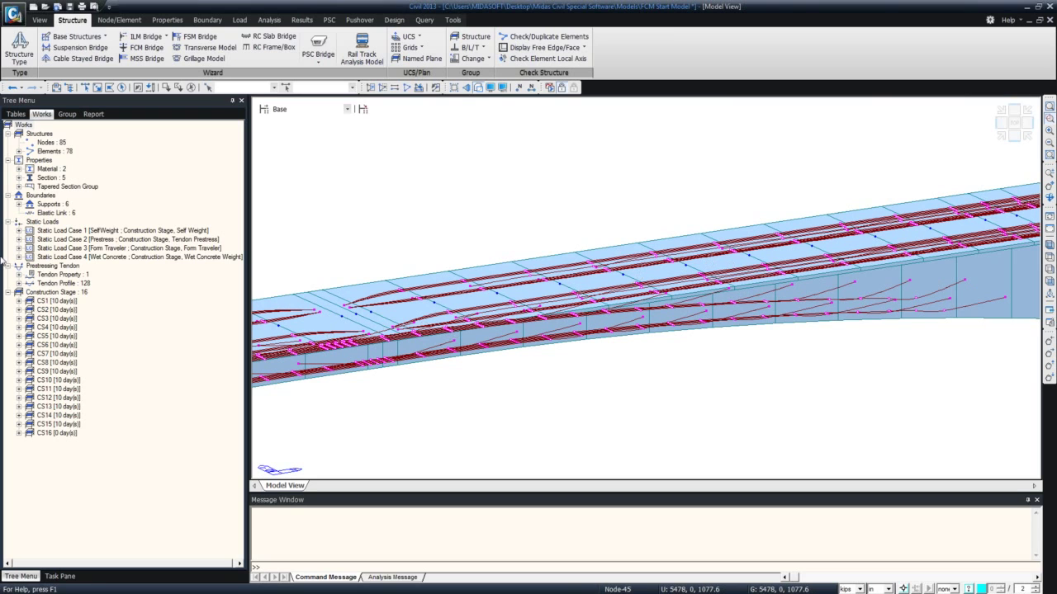
right_click(64, 283)
left_click(86, 305)
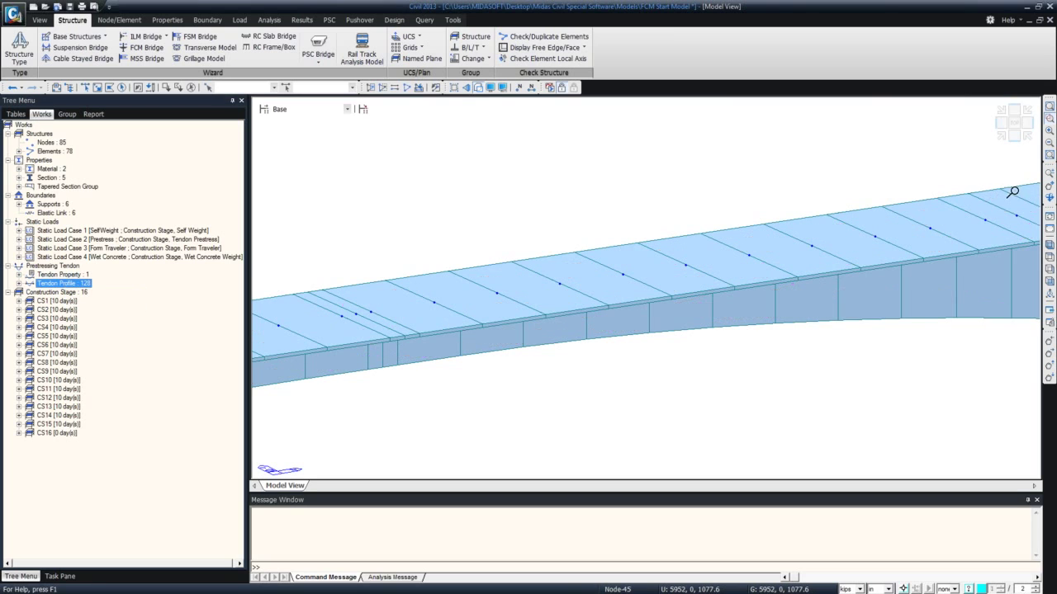
Display the nodal loads of the Form Traveler load case on the whole bridge.
left_click(122, 249)
double_click(122, 249)
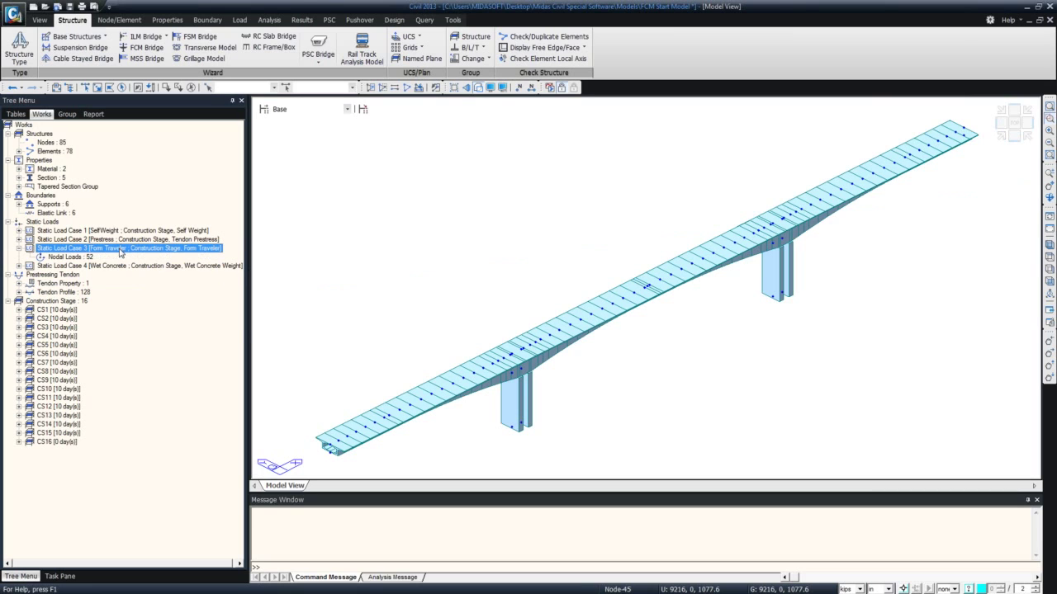
left_click(85, 258)
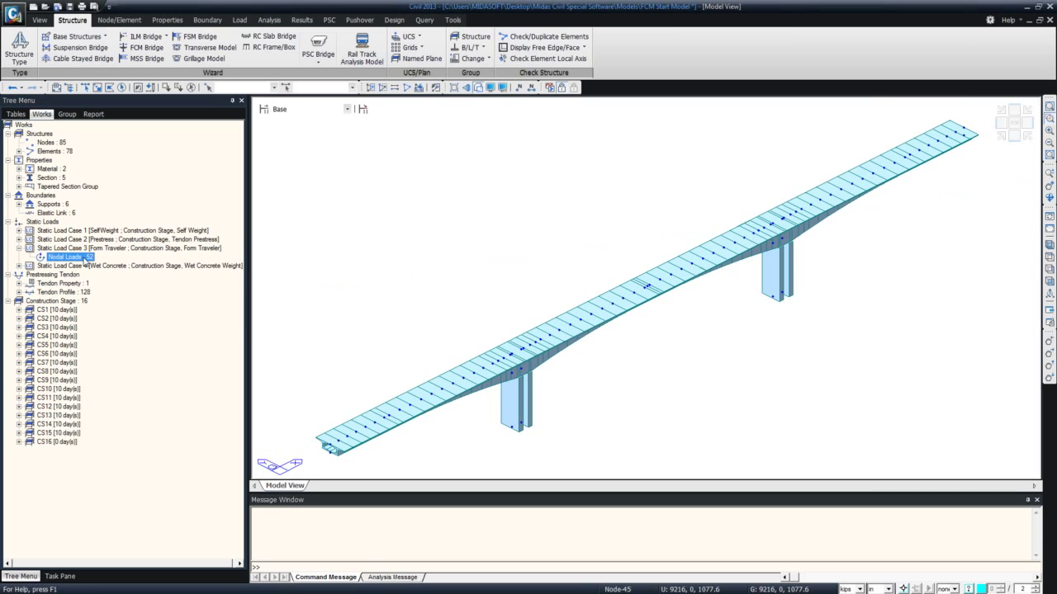
right_click(85, 259)
left_click(105, 283)
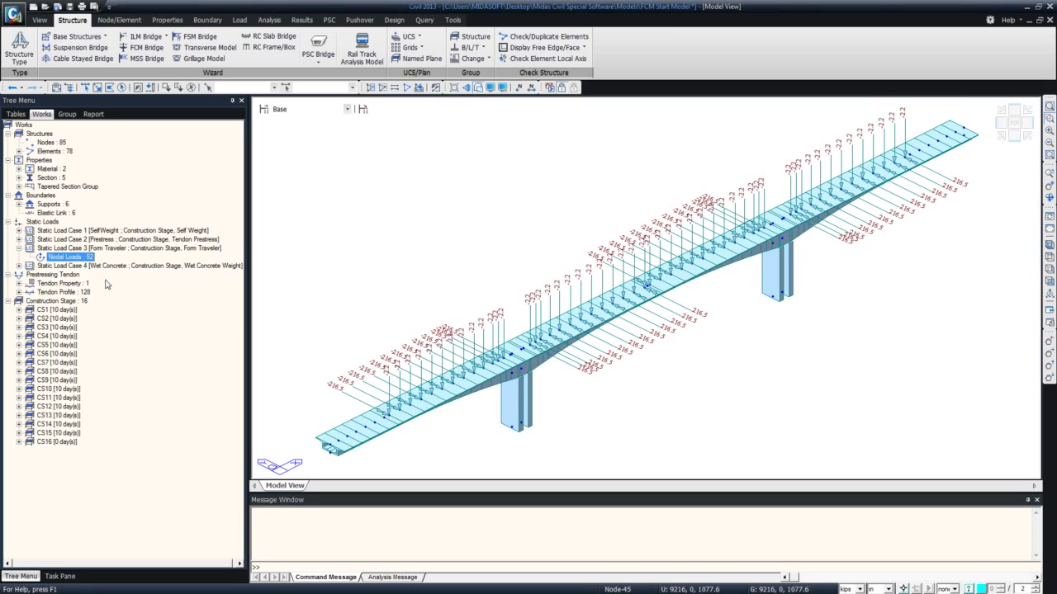
Show construction stage CS1 and examine its pier tables and form traveler loads in front and isometric views.
left_click(305, 110)
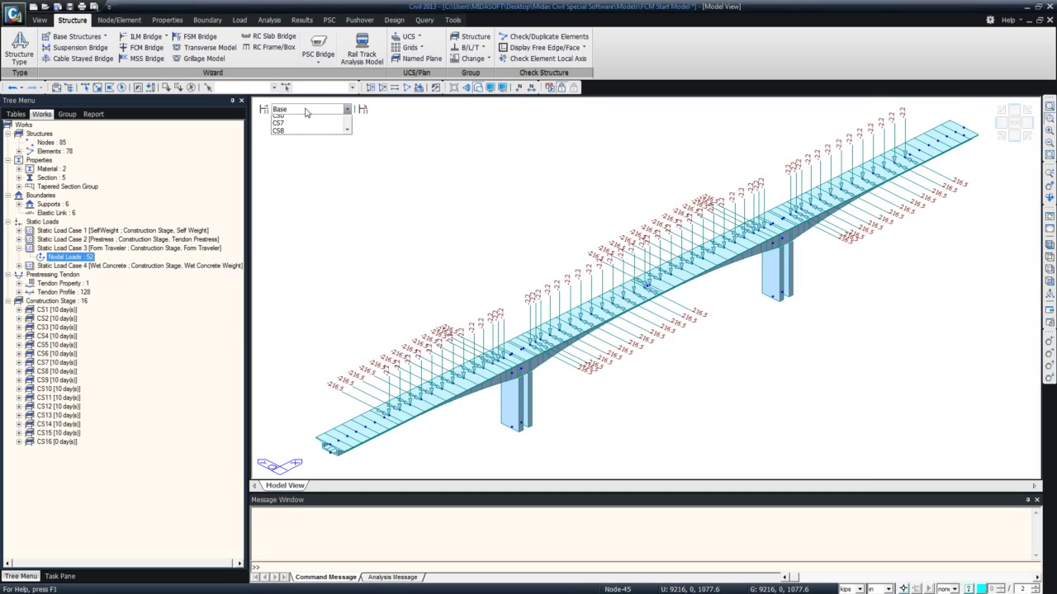
left_click(308, 125)
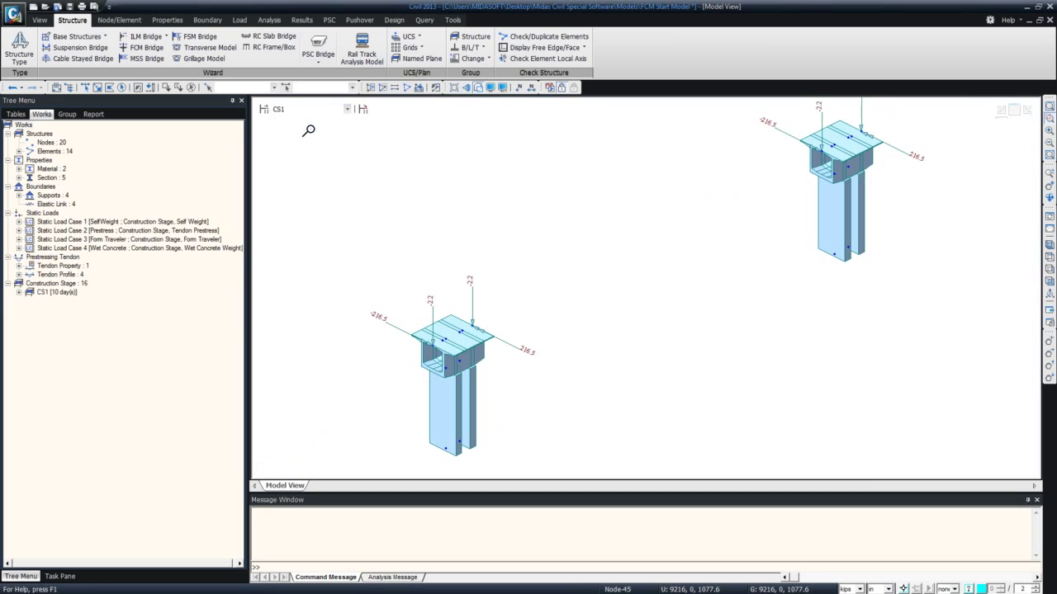
left_click(1017, 138)
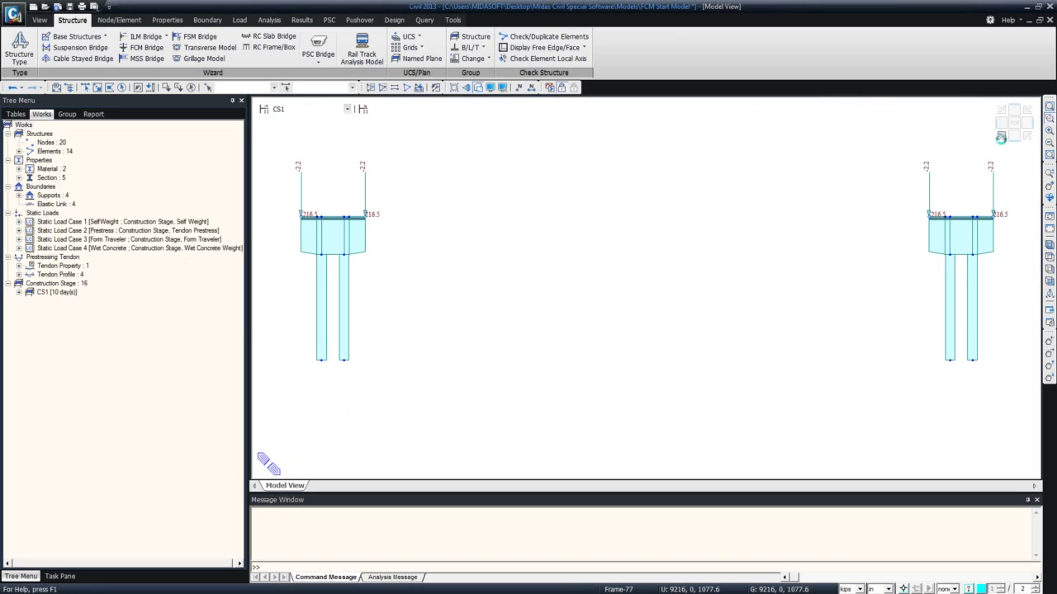
left_click(1000, 138)
Step through the following construction stages, including CS6 and CS13, to examine how the cantilevers and form traveler loads advance.
left_click(347, 108)
left_click(330, 126)
left_click(347, 108)
left_click(323, 129)
left_click(348, 108)
left_click(326, 136)
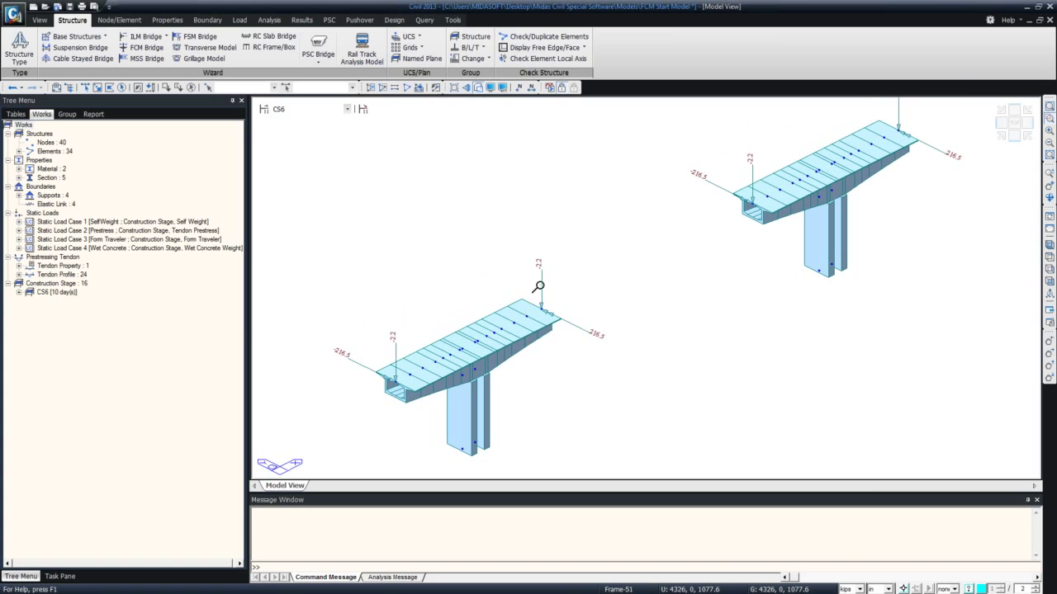
left_click(347, 108)
left_click(314, 145)
left_click(347, 108)
left_click(318, 156)
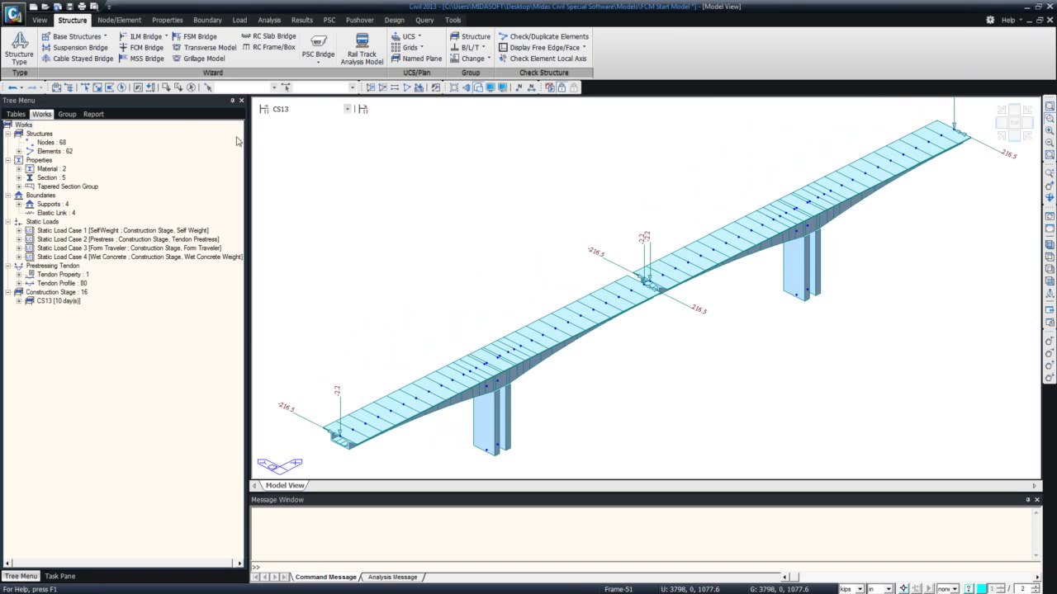
Return the model view from the construction stages to the Base stage.
left_click(297, 109)
scroll(306, 144, "up", 3)
left_click(299, 120)
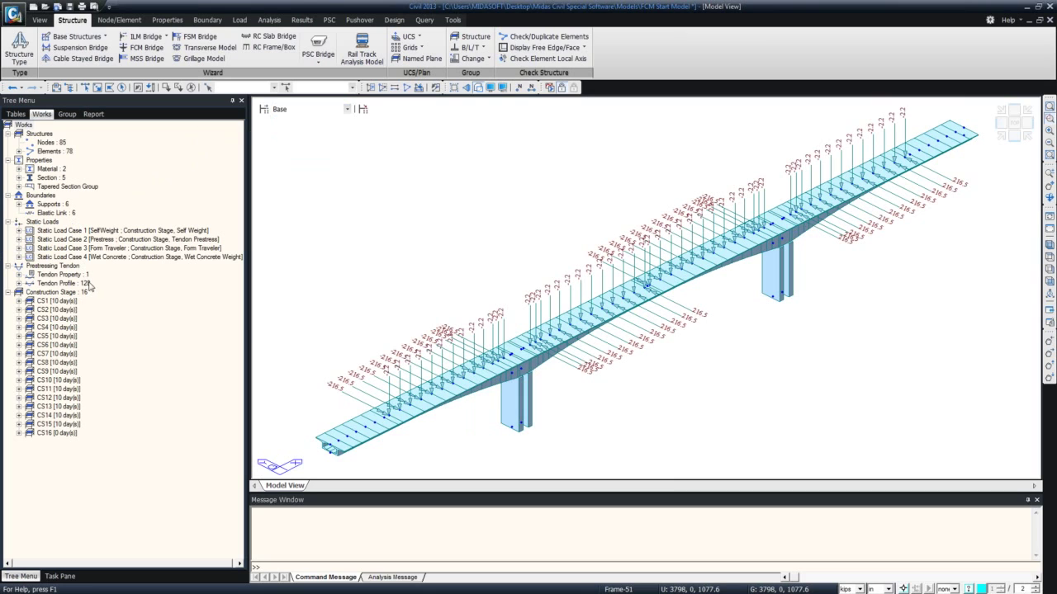
Remove the Form Traveler load case's nodal loads from the model display.
right_click(91, 284)
left_click(104, 303)
double_click(86, 248)
right_click(94, 257)
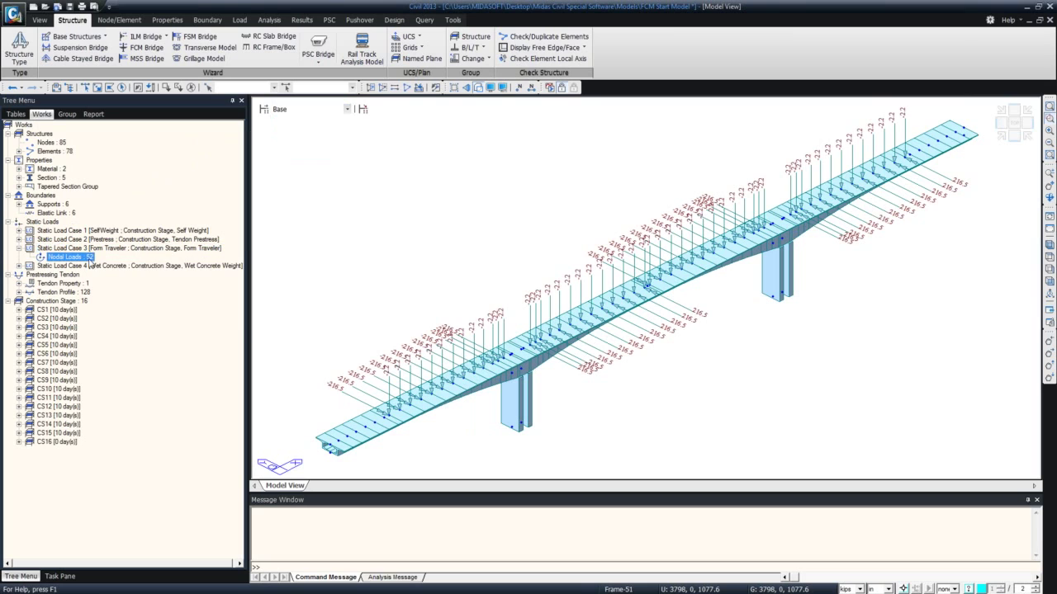
left_click(111, 293)
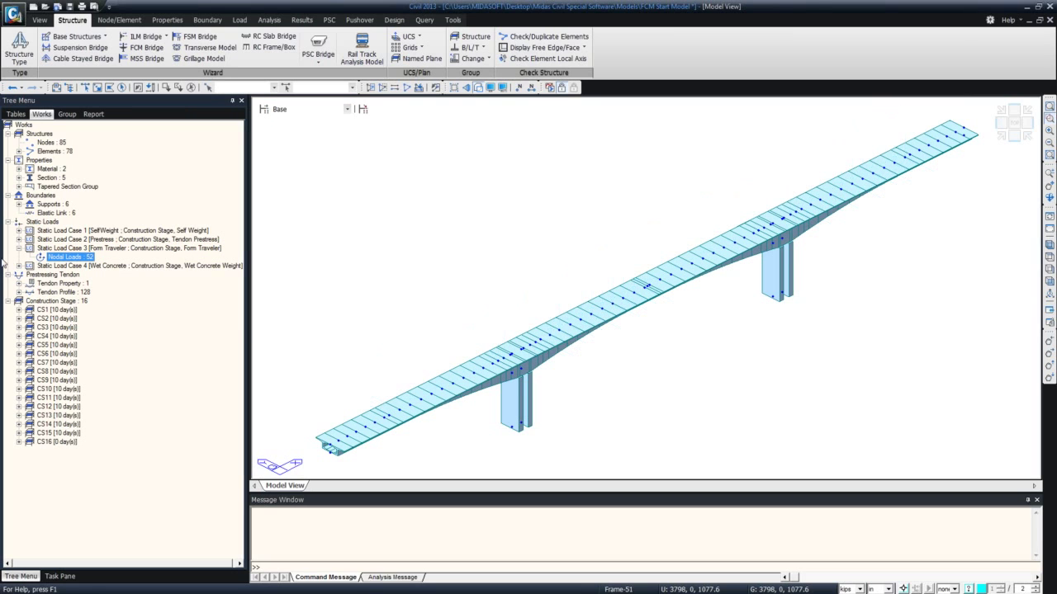
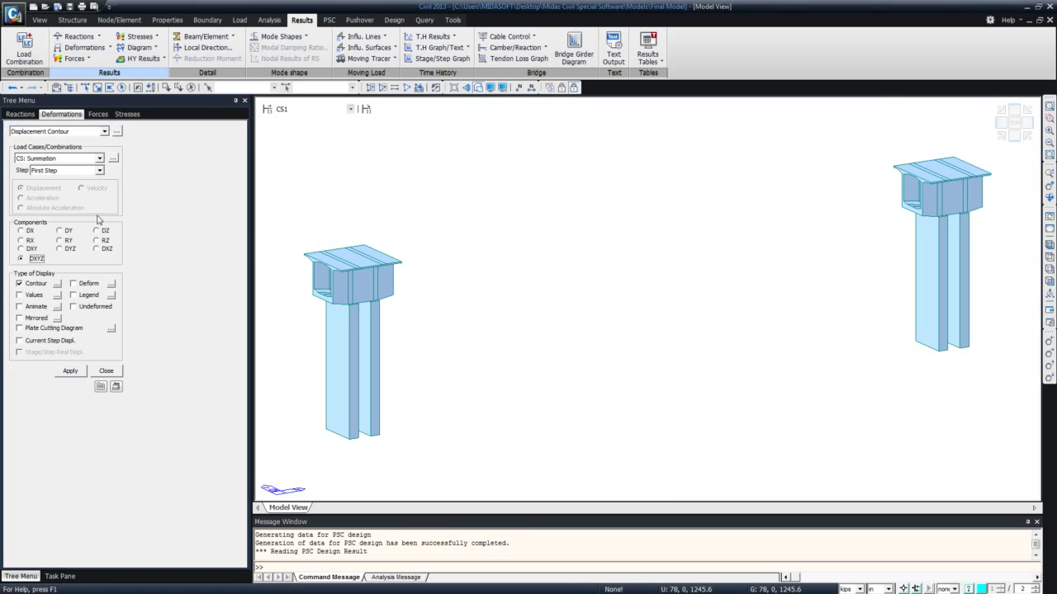
Set the displacement contour to CS: Dead Load, component DZ, with deformed shape and legend enabled, and apply it.
left_click(99, 158)
left_click(85, 172)
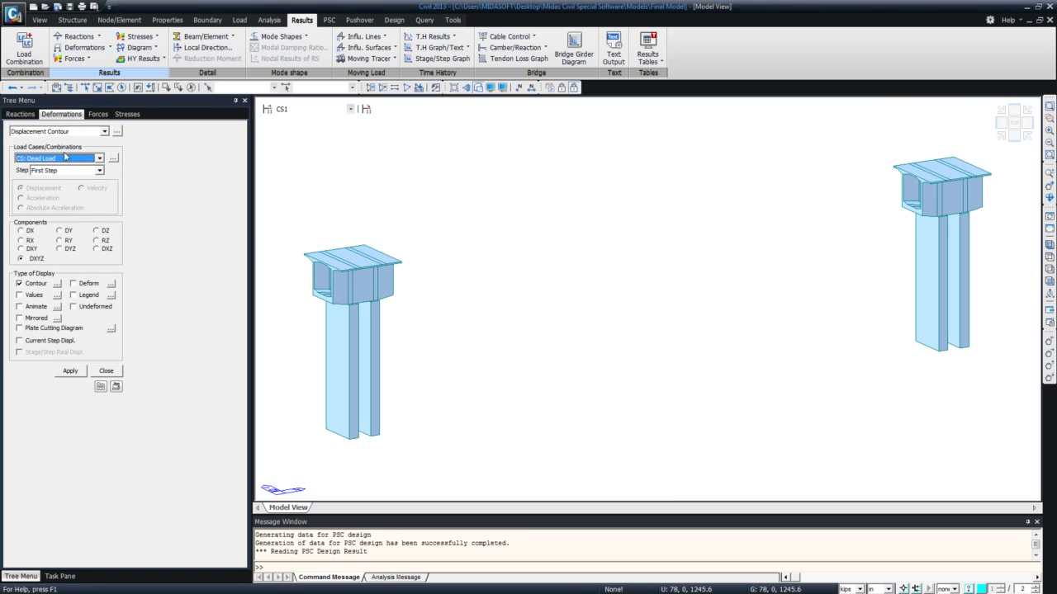
left_click(76, 158)
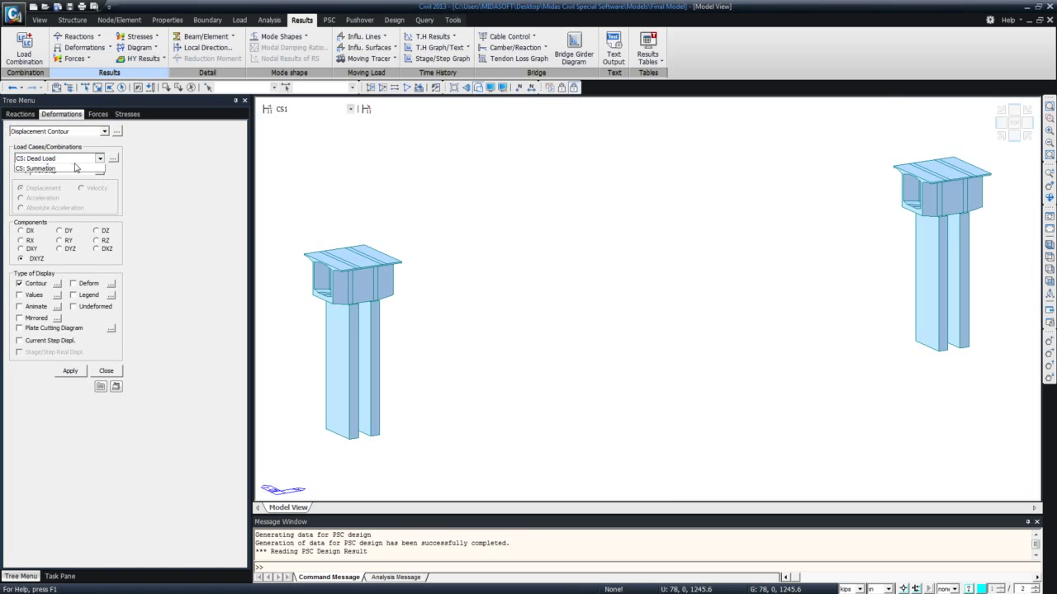
left_click(76, 165)
left_click(97, 231)
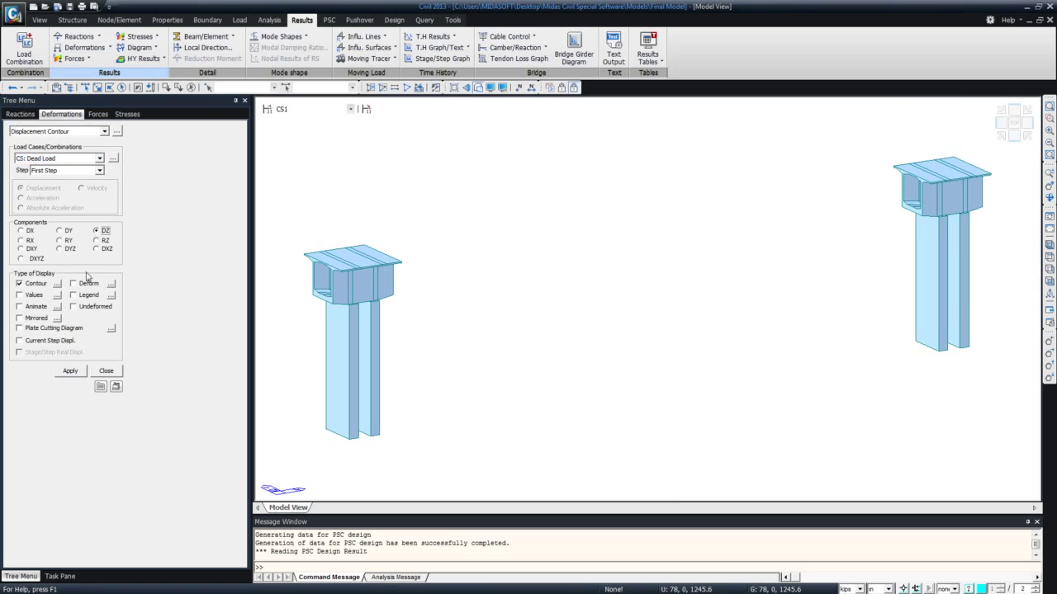
left_click(86, 296)
left_click(79, 283)
left_click(70, 370)
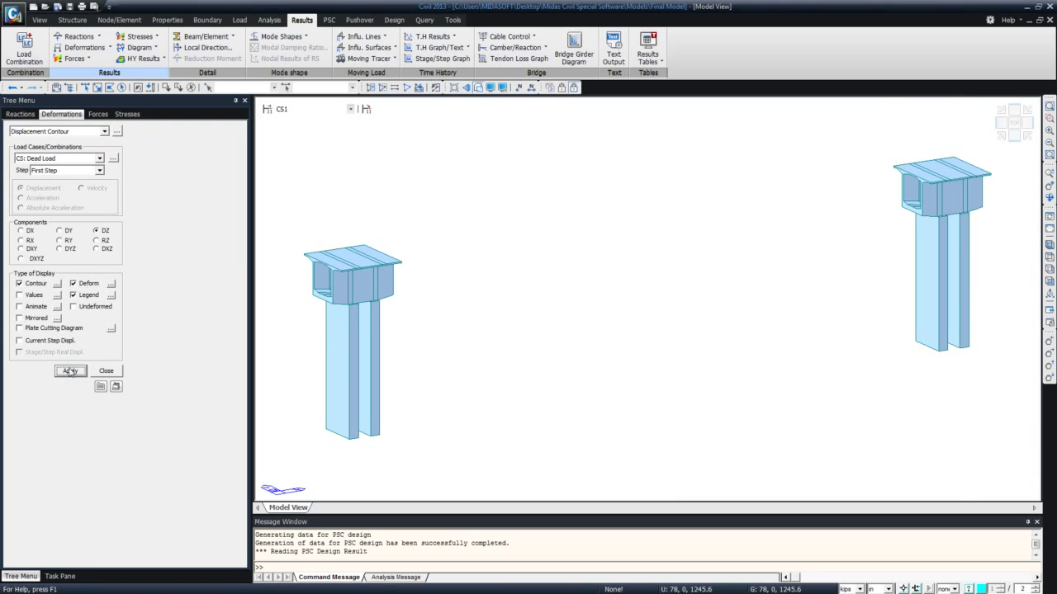
Show the dead load displacement contour at construction stage CS3.
left_click(277, 108)
left_click(291, 138)
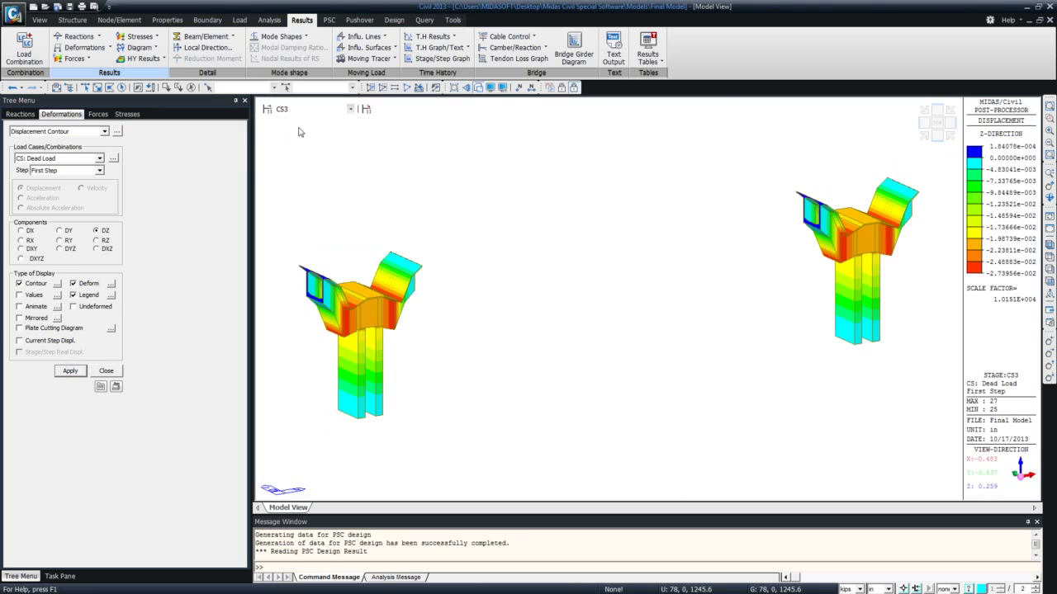
left_click(302, 110)
scroll(303, 127, "up", 2)
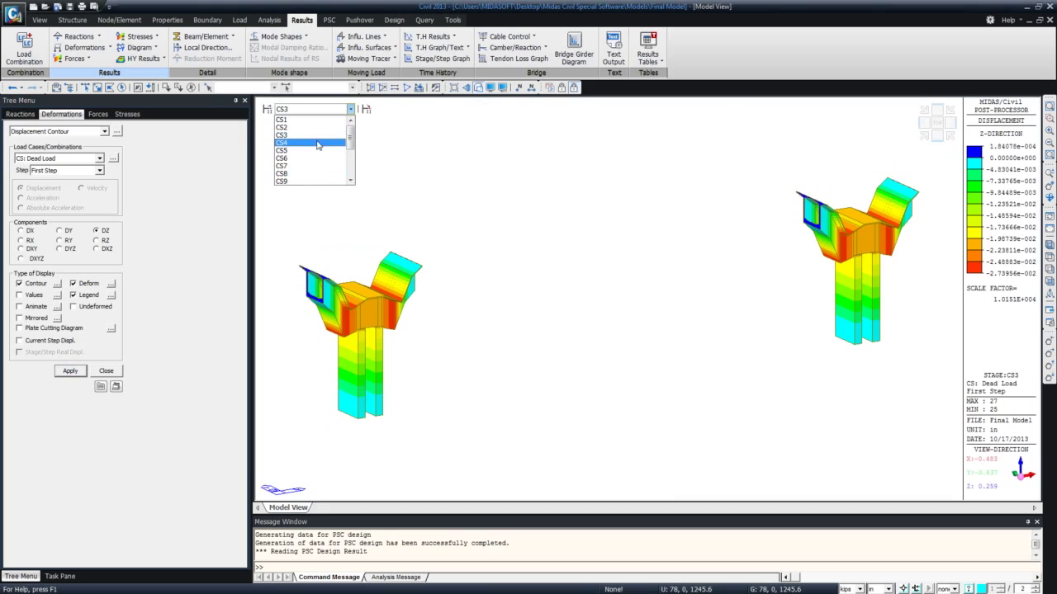
left_click(369, 177)
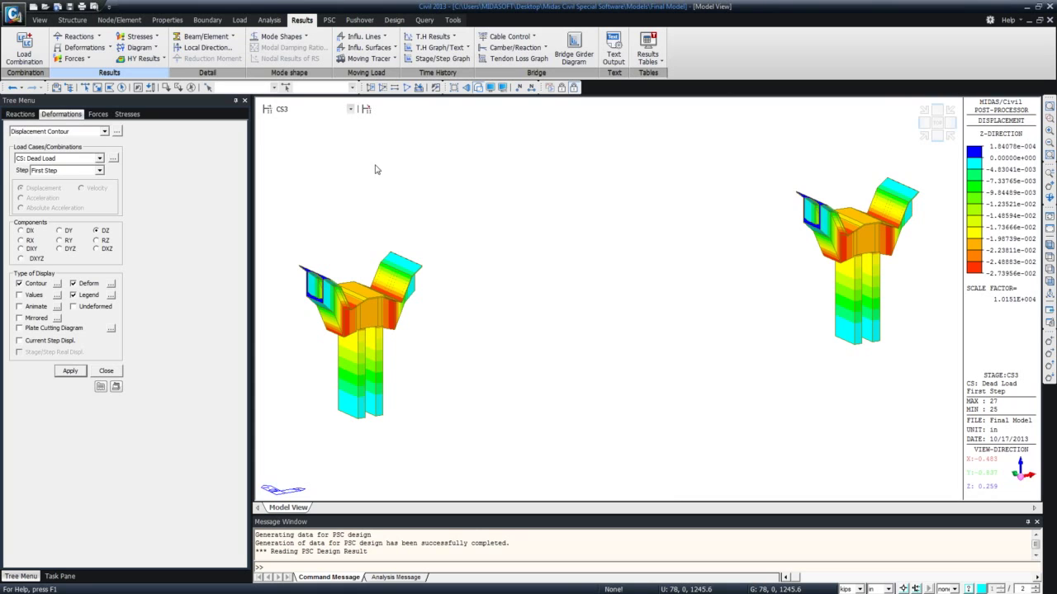
left_click(269, 20)
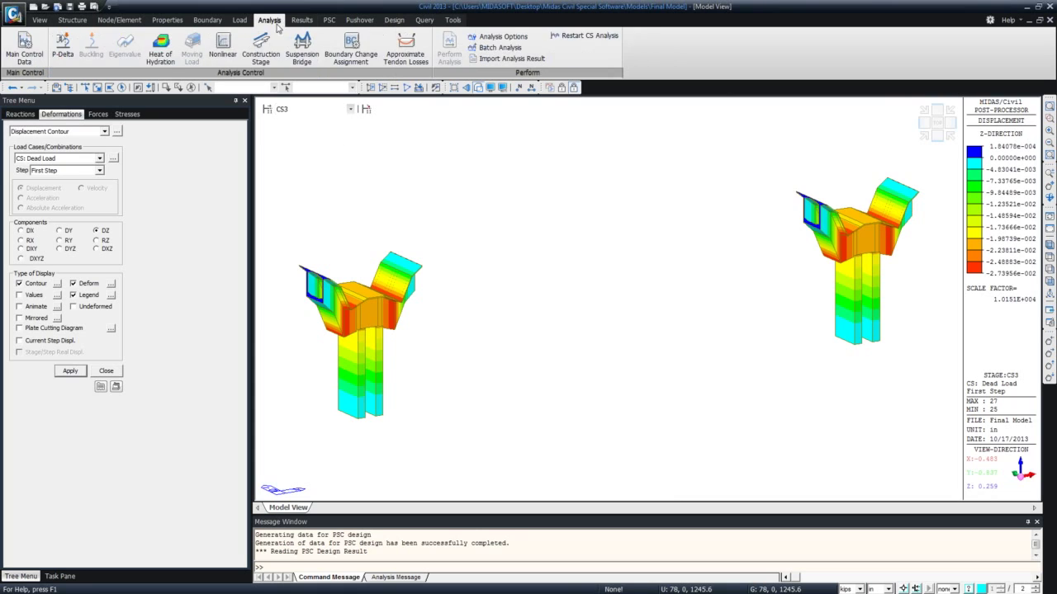
left_click(251, 51)
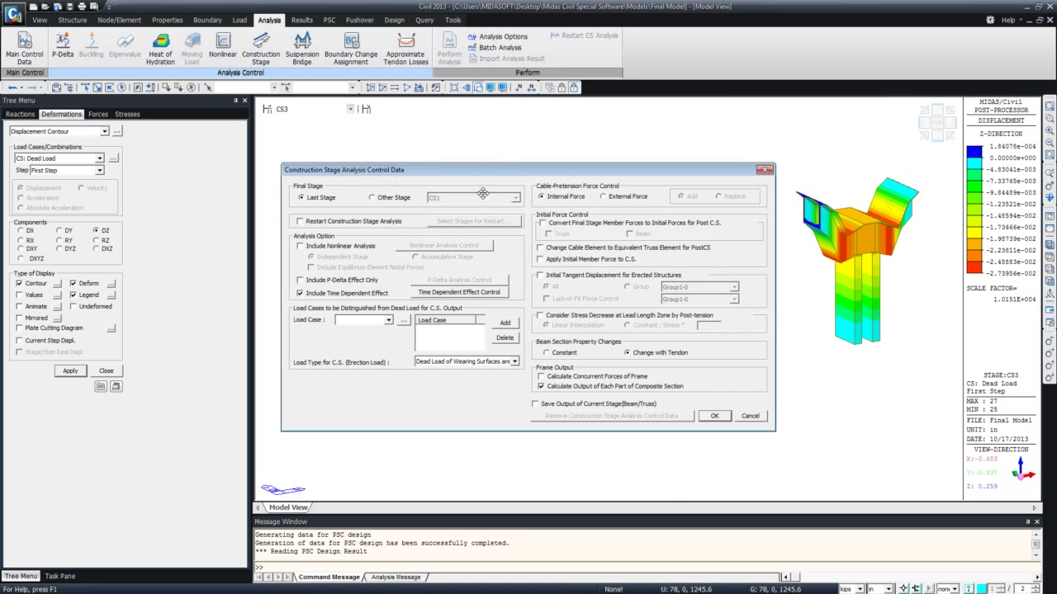
left_click(767, 170)
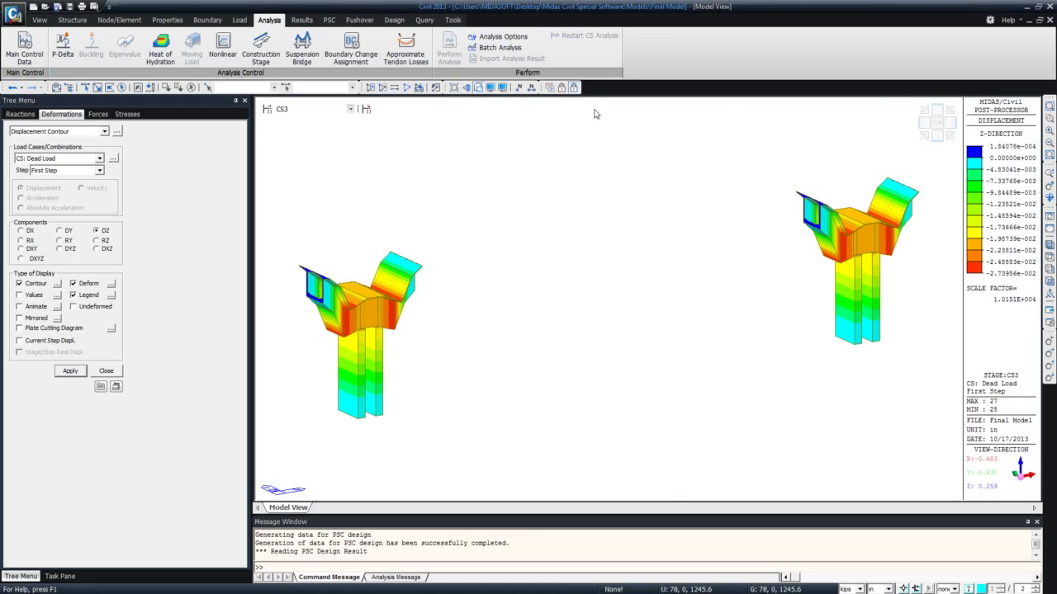
Unlock the model and reapply the construction stage analysis control data for the last stage, accepting deletion of the existing results.
left_click(562, 88)
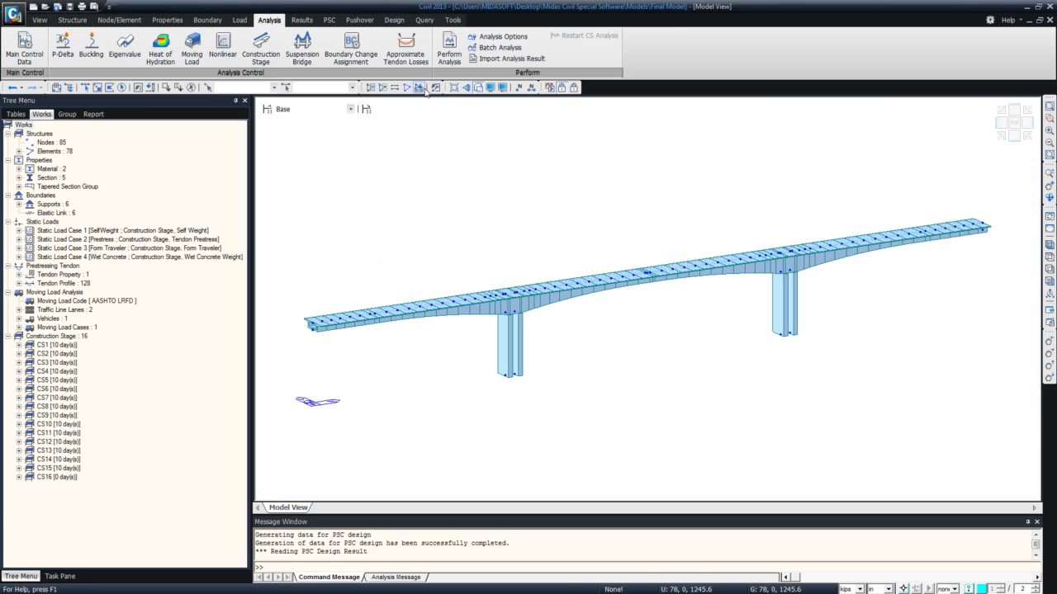
left_click(263, 49)
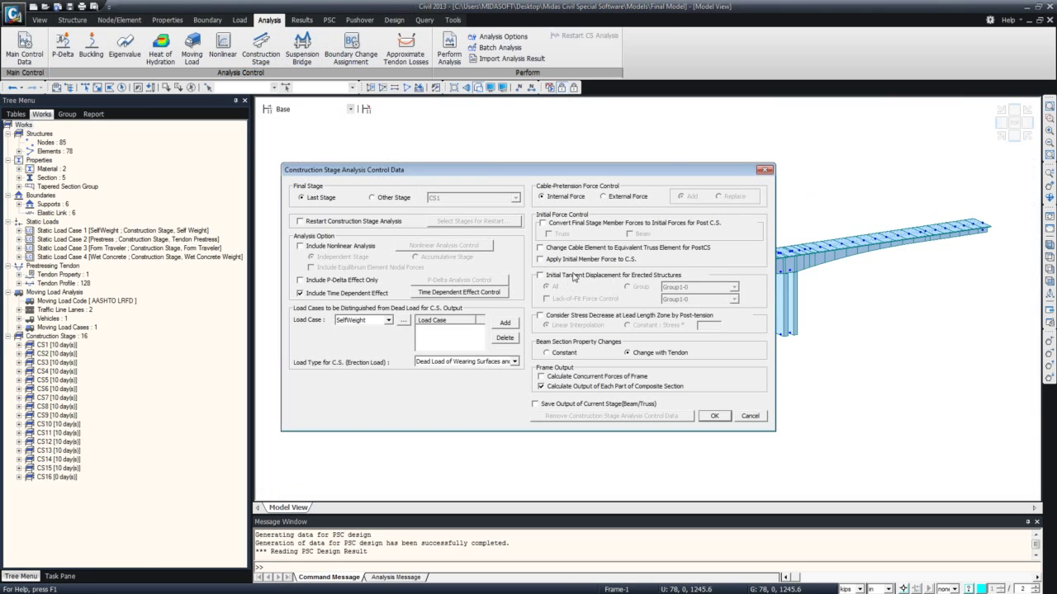
left_click(711, 415)
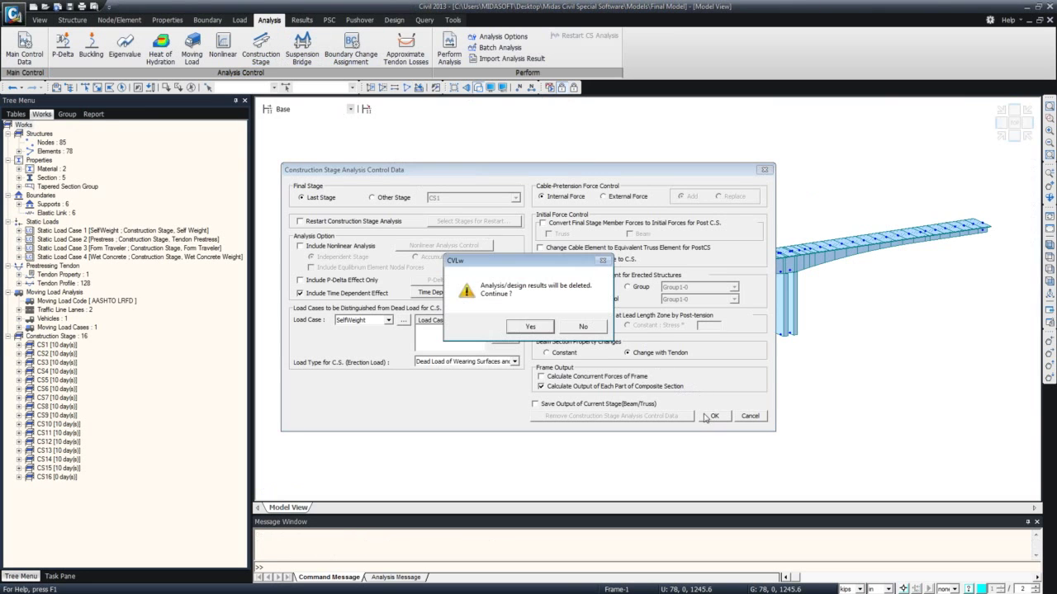
left_click(546, 331)
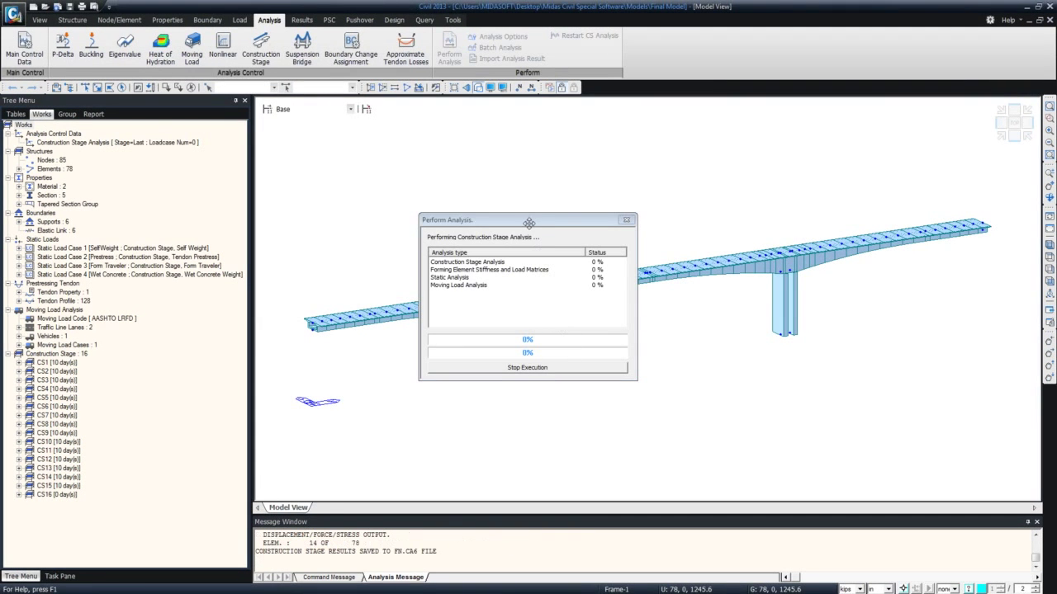
Let the analysis run to completion without terminating it and check the total solution time in the analysis messages.
left_click(607, 372)
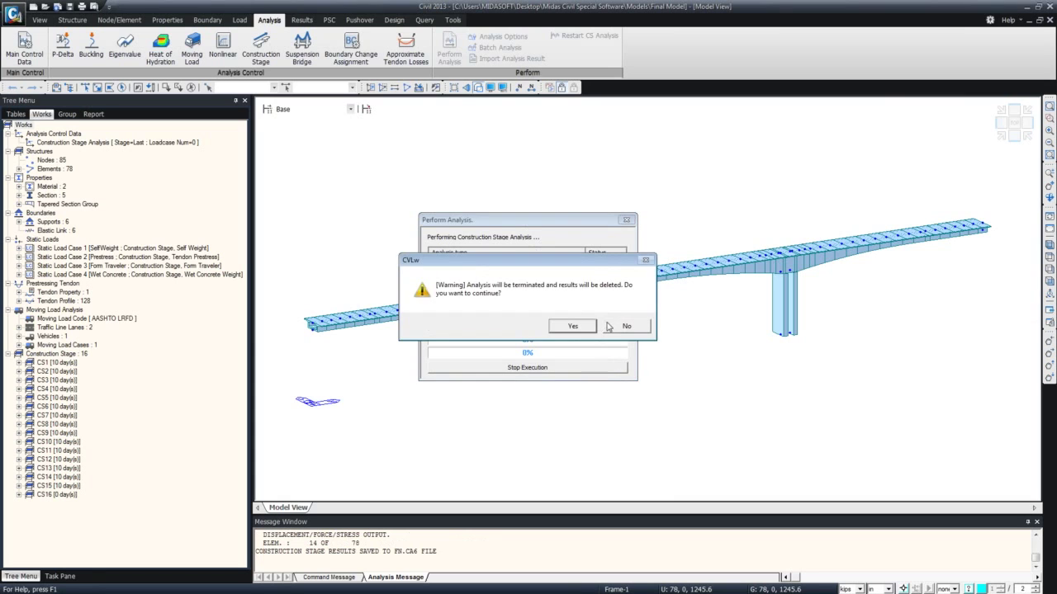
left_click(611, 329)
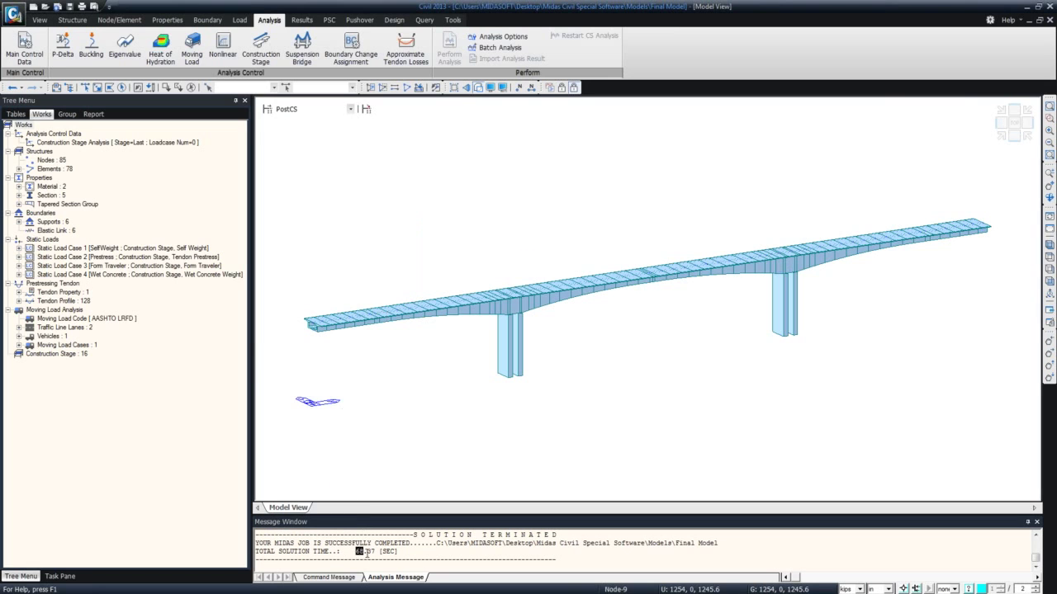
left_click_drag(367, 553, 403, 559)
left_click(419, 558)
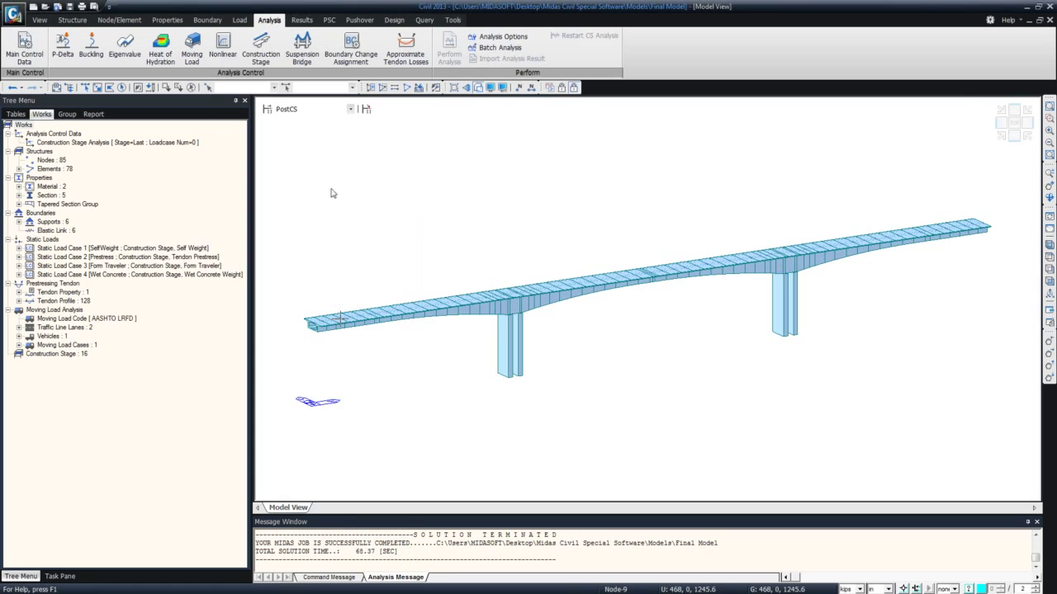
Switch the model view to construction stage CS1 and open the displacement contour settings.
left_click(330, 108)
scroll(331, 125, "up", 2)
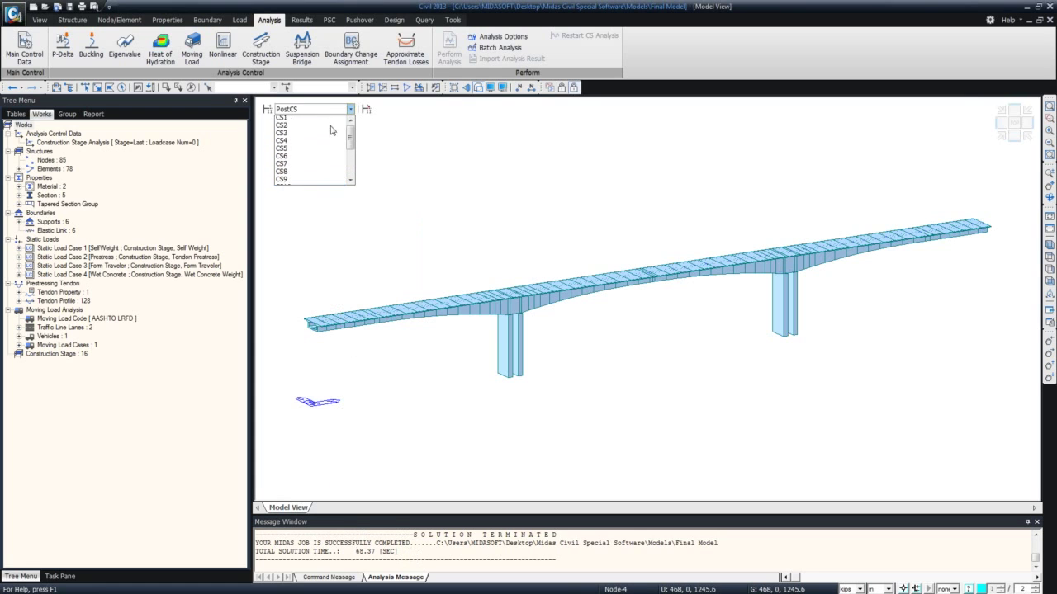
left_click(327, 121)
left_click(301, 20)
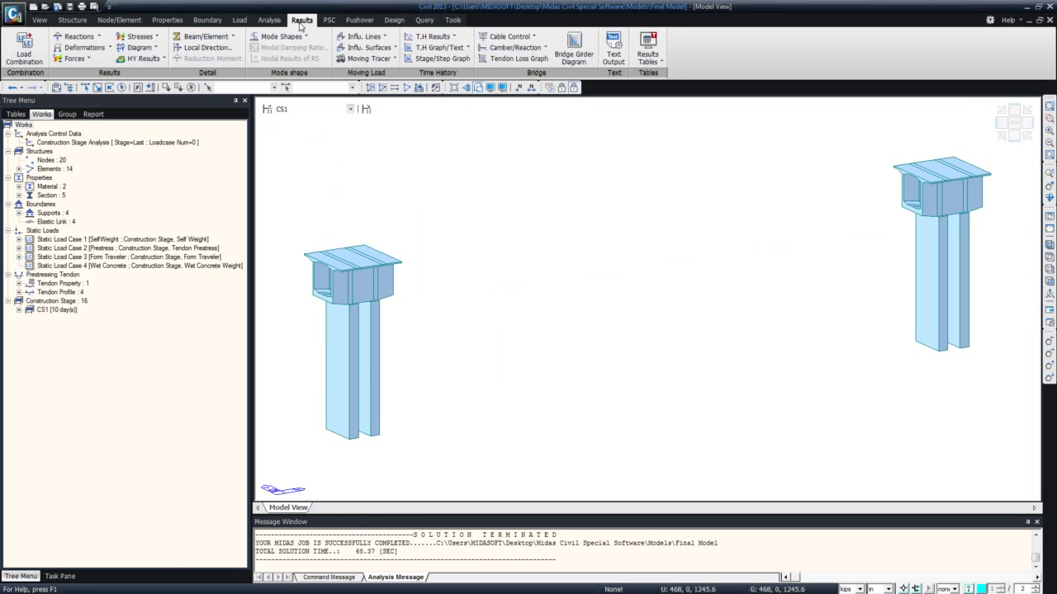
left_click(110, 47)
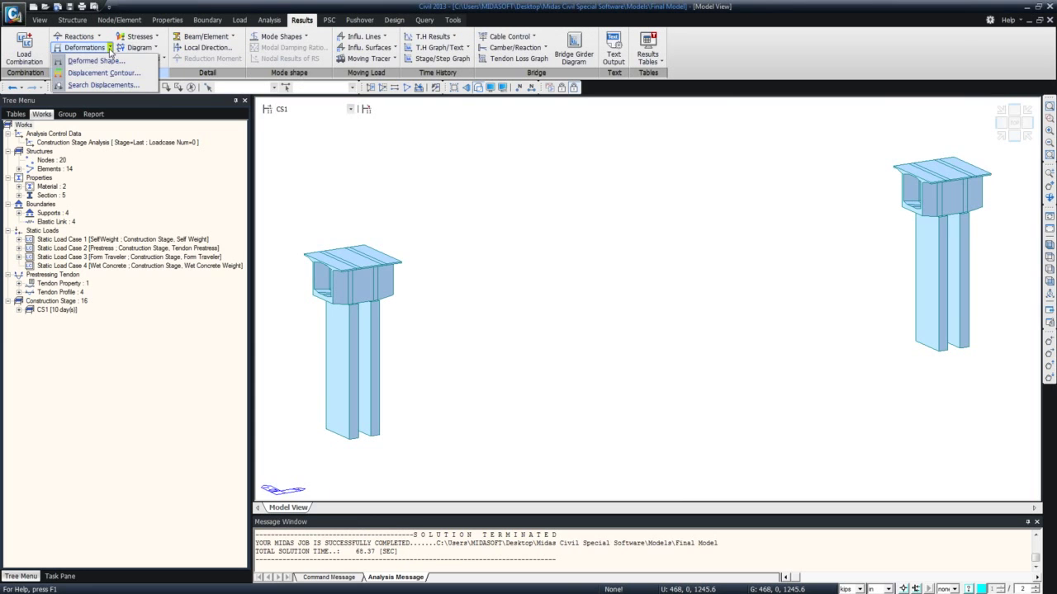
left_click(103, 73)
Display the DZ contour for CS: Dead Load with stage/step real displacement, deformed shape and legend enabled.
left_click(99, 158)
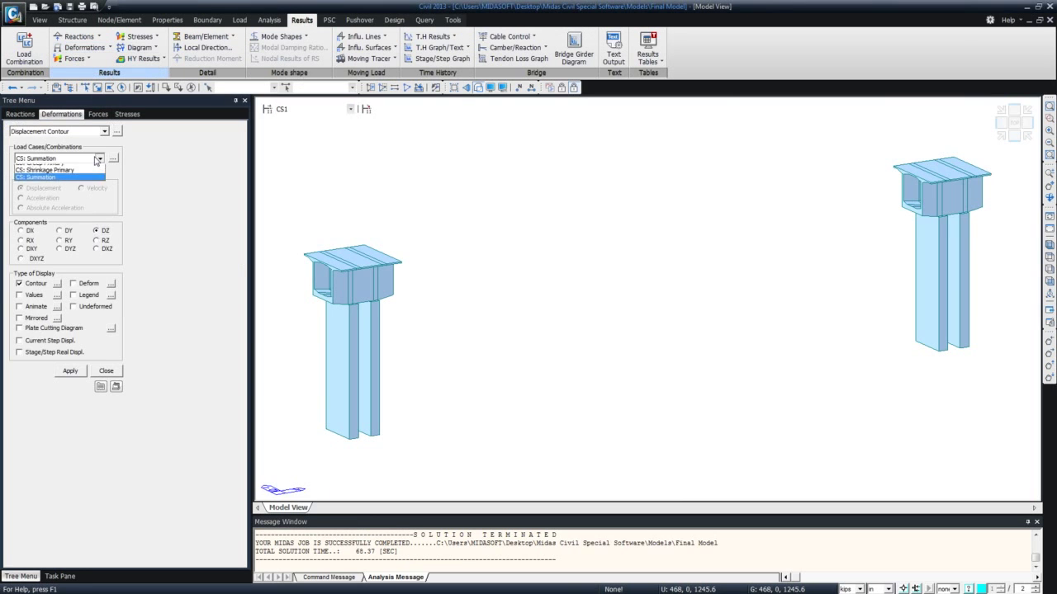
left_click(91, 174)
left_click(60, 353)
left_click(51, 352)
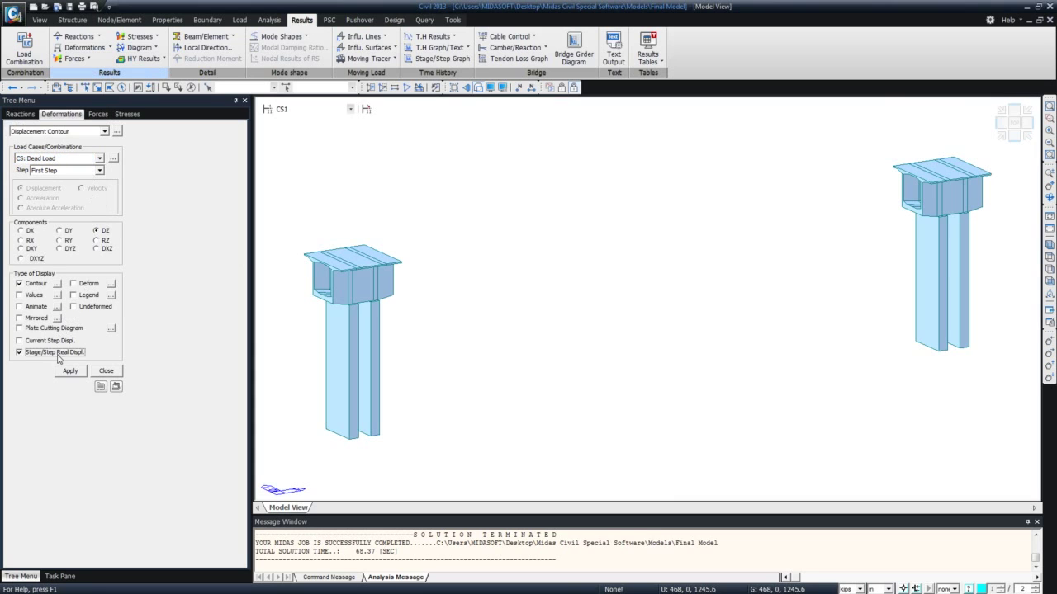
left_click(70, 371)
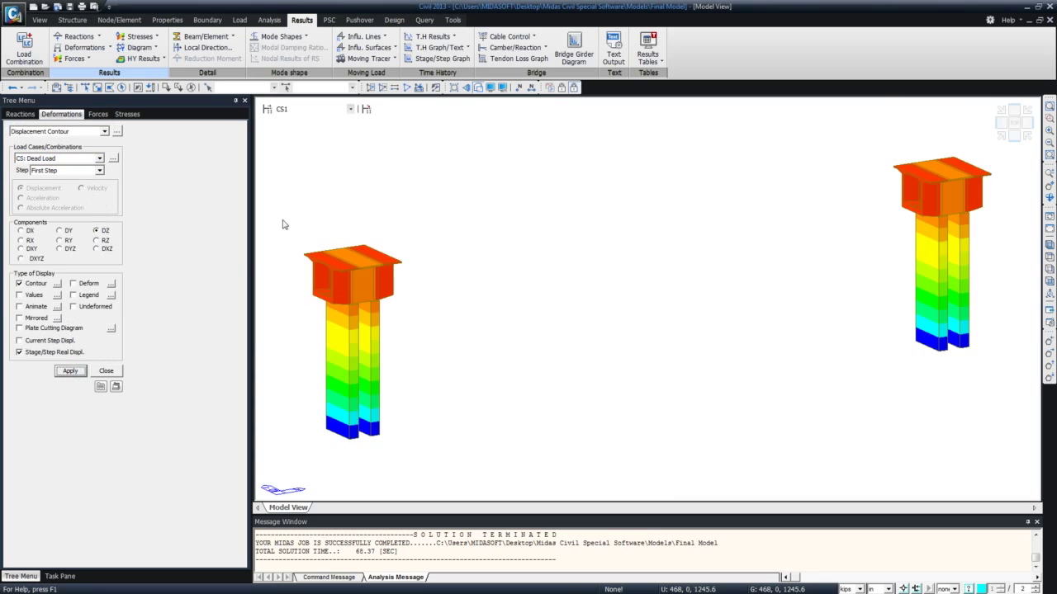
left_click(88, 284)
left_click(88, 295)
left_click(70, 371)
Show the real dead load displacements at construction stages CS5 and CS10.
left_click(312, 109)
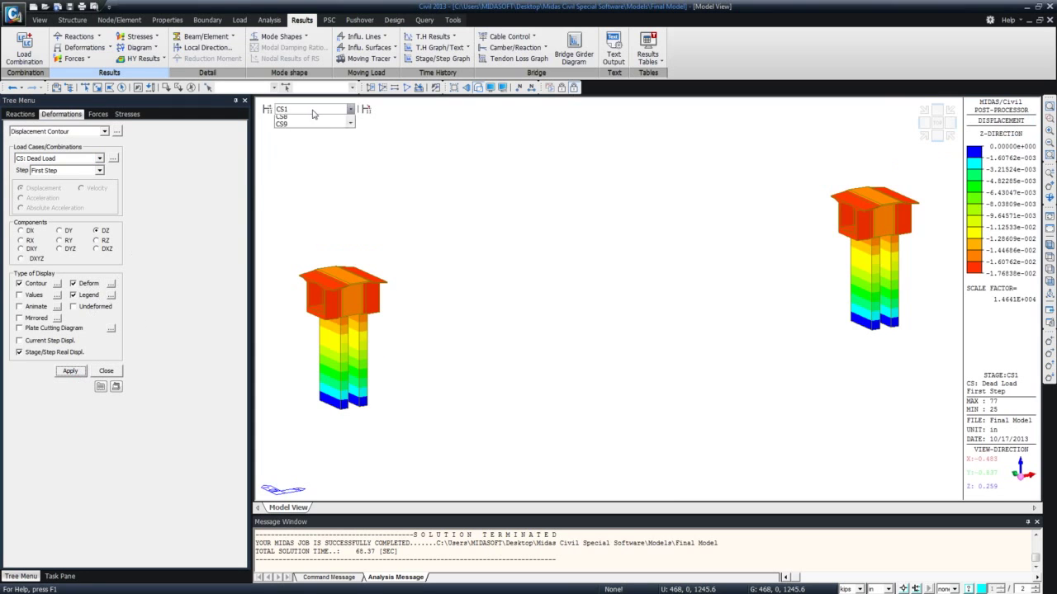
left_click(305, 153)
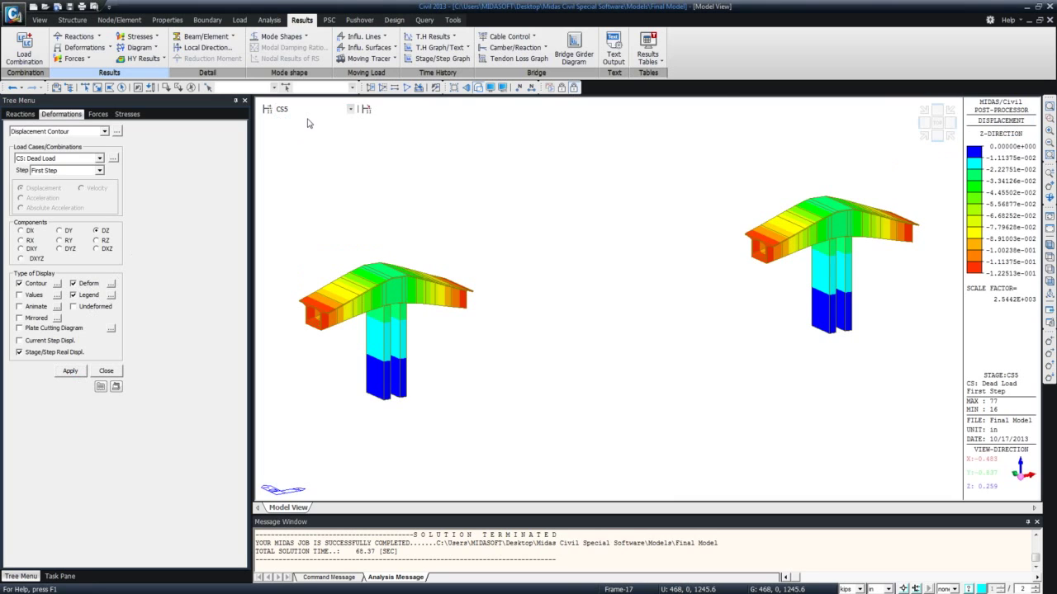
left_click(308, 116)
left_click(310, 142)
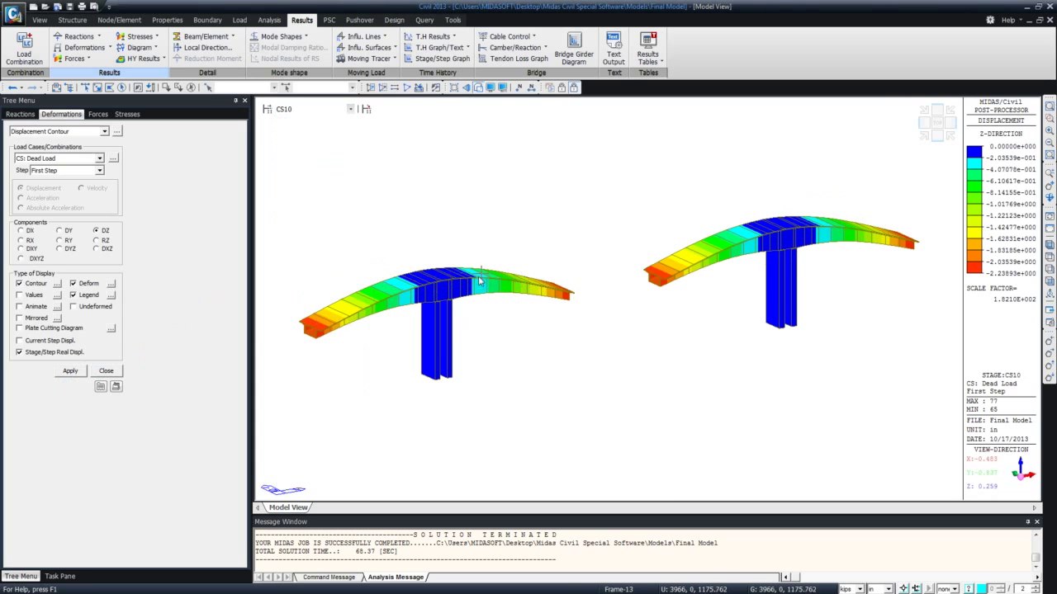
Display the CS: Tendon Primary displacement contour at stage CS10, look through the other load case choices, and close the contour settings.
left_click(99, 157)
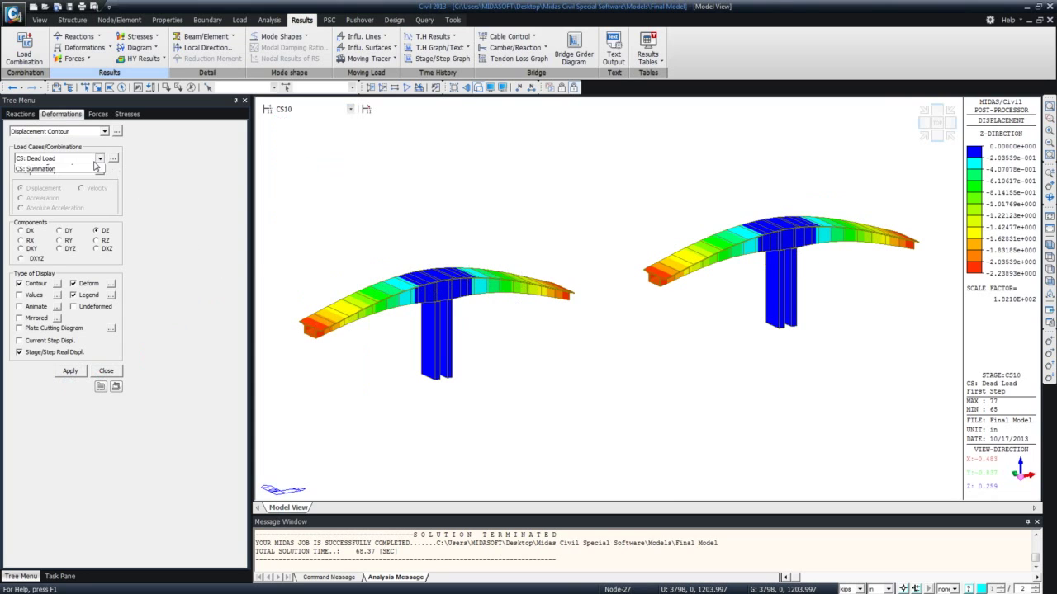
left_click(89, 189)
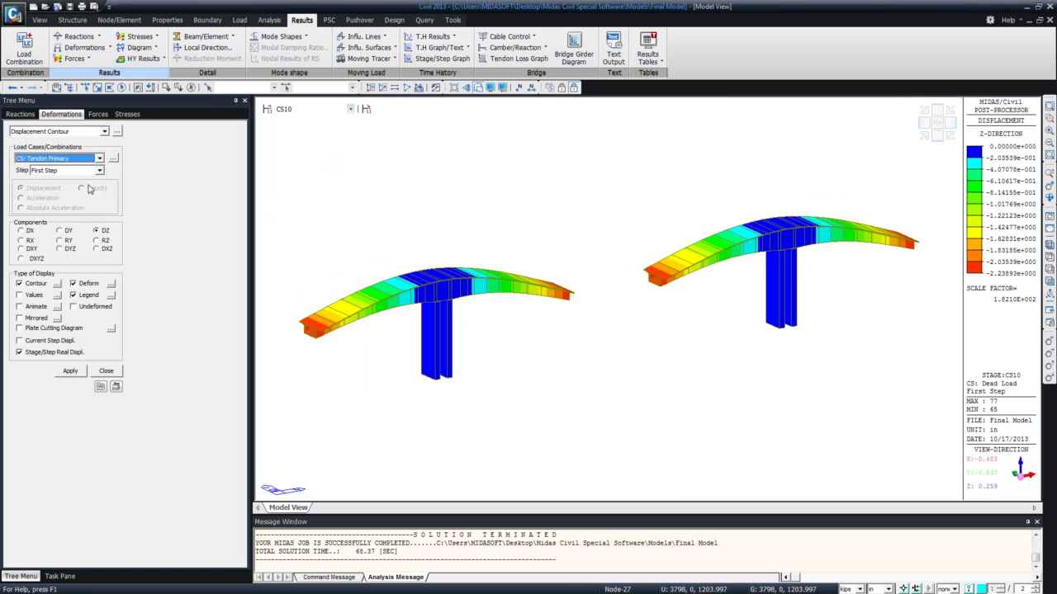
left_click(81, 373)
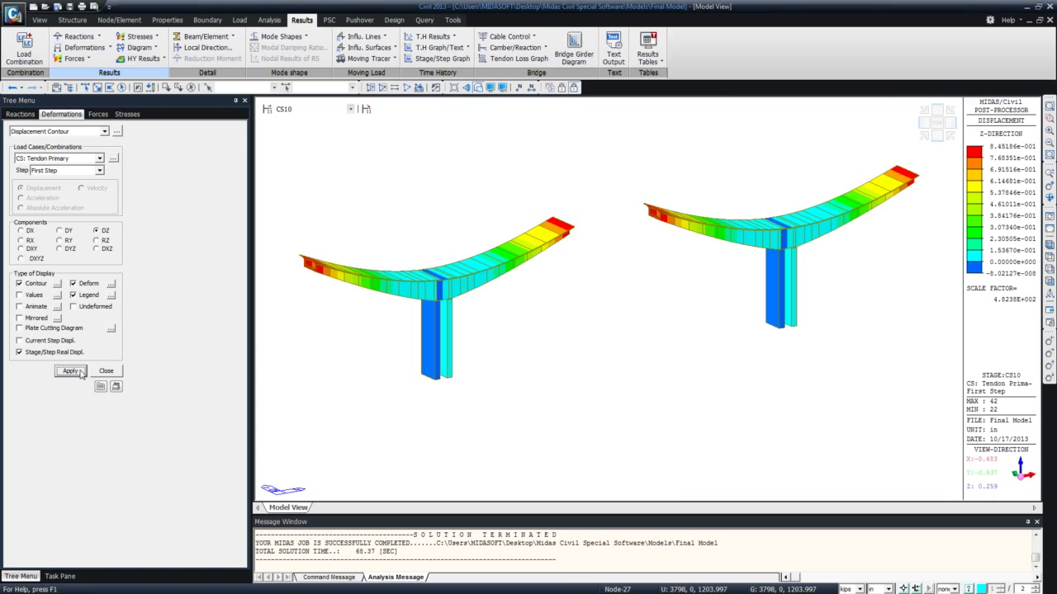
left_click(71, 160)
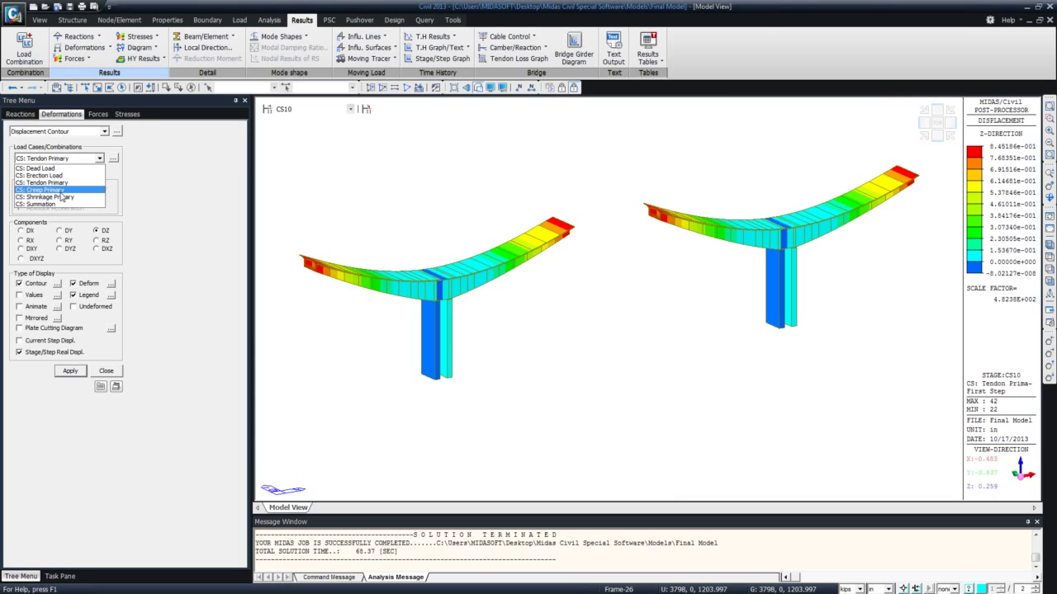
left_click(159, 210)
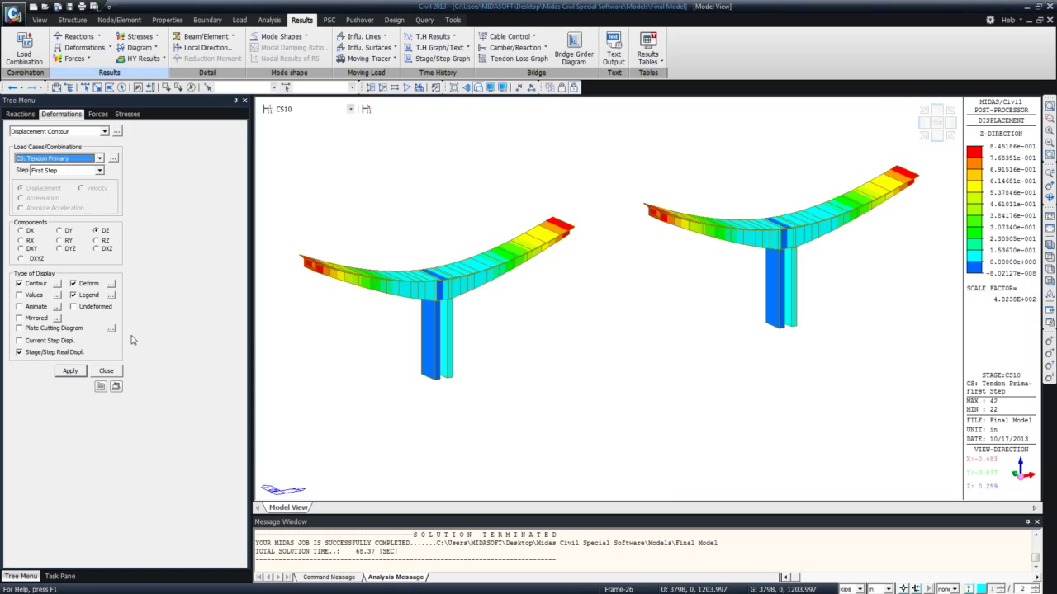
left_click(106, 371)
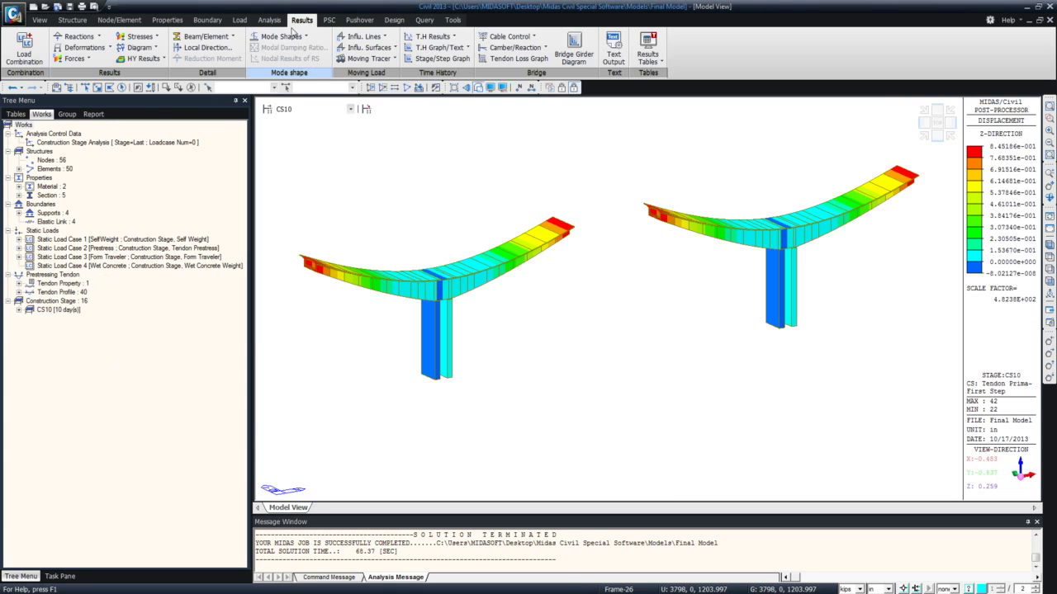
Display the PSC beam stress diagram Sig-xx(Axial) at Position 1 for CS: Tendon Primary, with the deformed shape turned off.
left_click(139, 36)
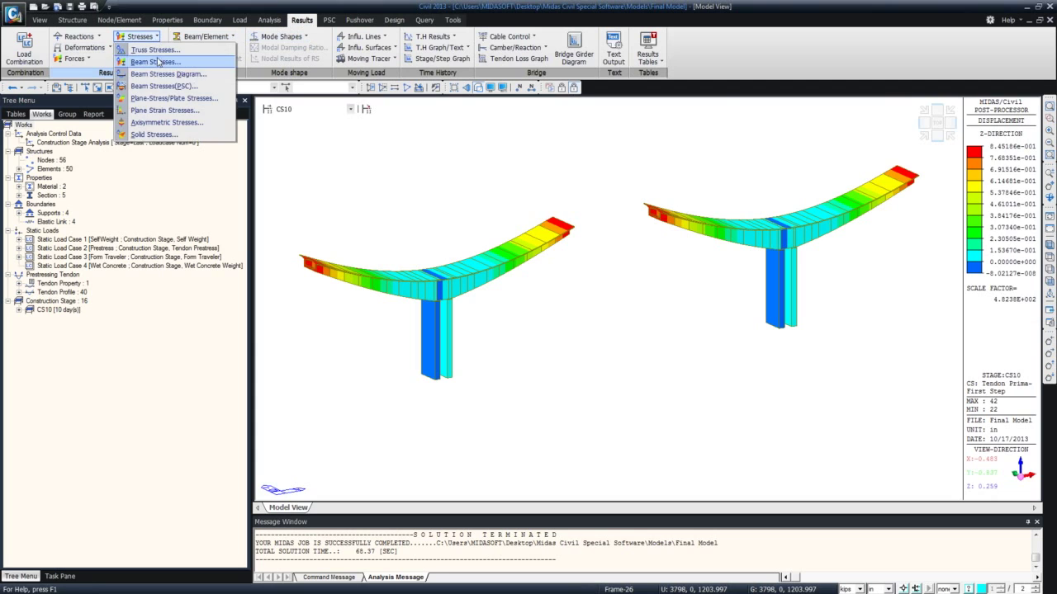
left_click(164, 91)
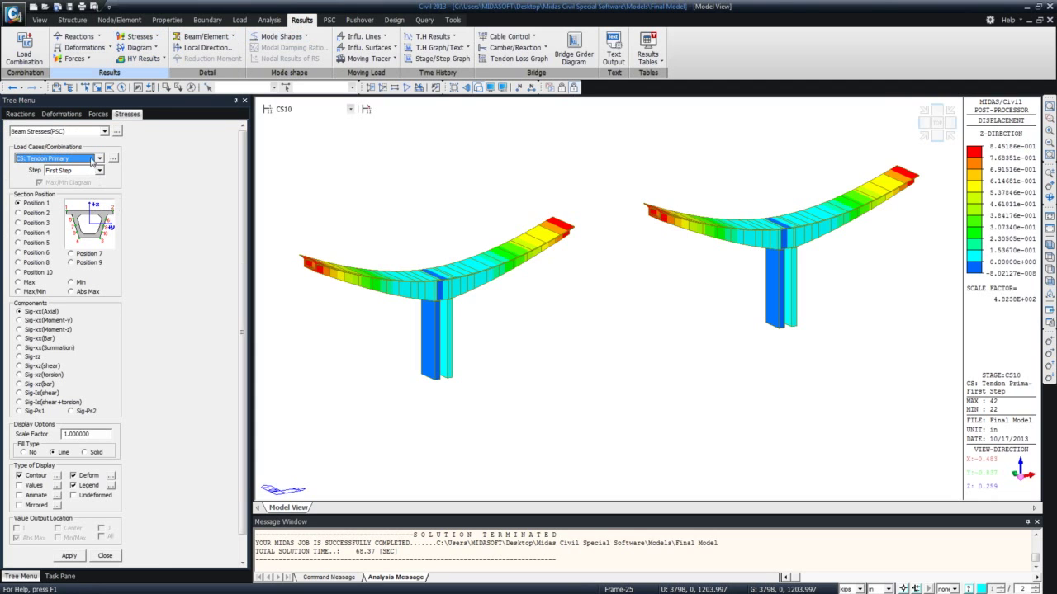
left_click(95, 478)
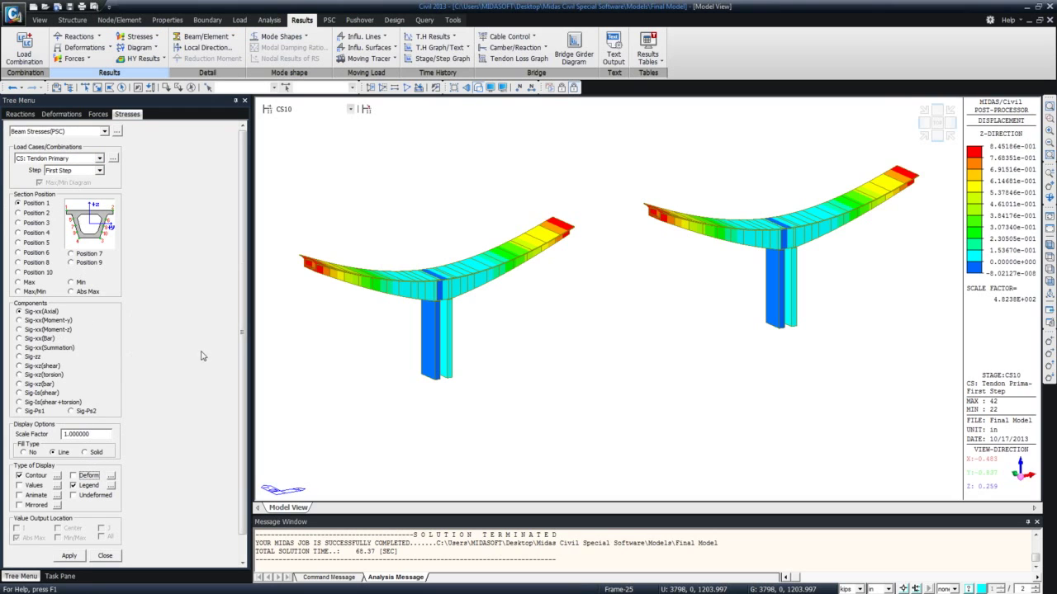
scroll(248, 357, "down", 1)
left_click(79, 530)
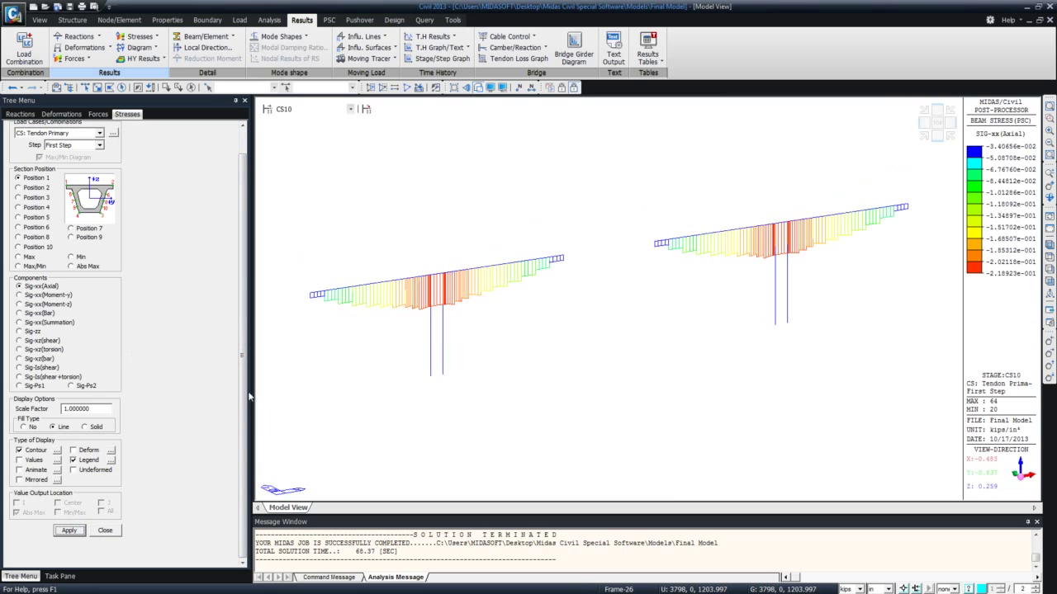
Switch the tendon primary PSC beam stress diagram to the Sig-xx(Moment-y) component.
scroll(244, 380, "up", 1)
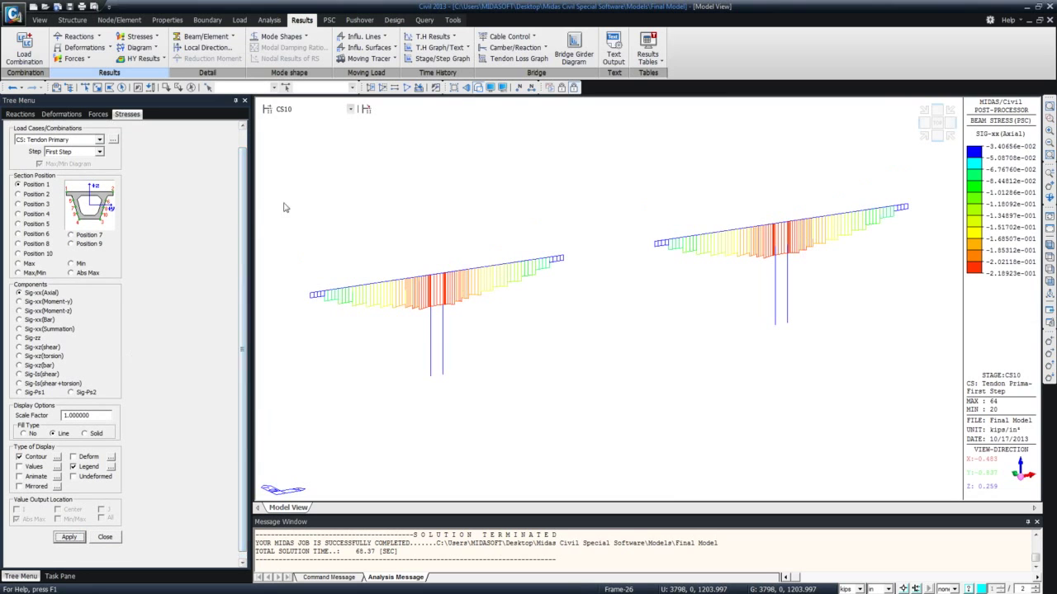
left_click(46, 302)
left_click(77, 541)
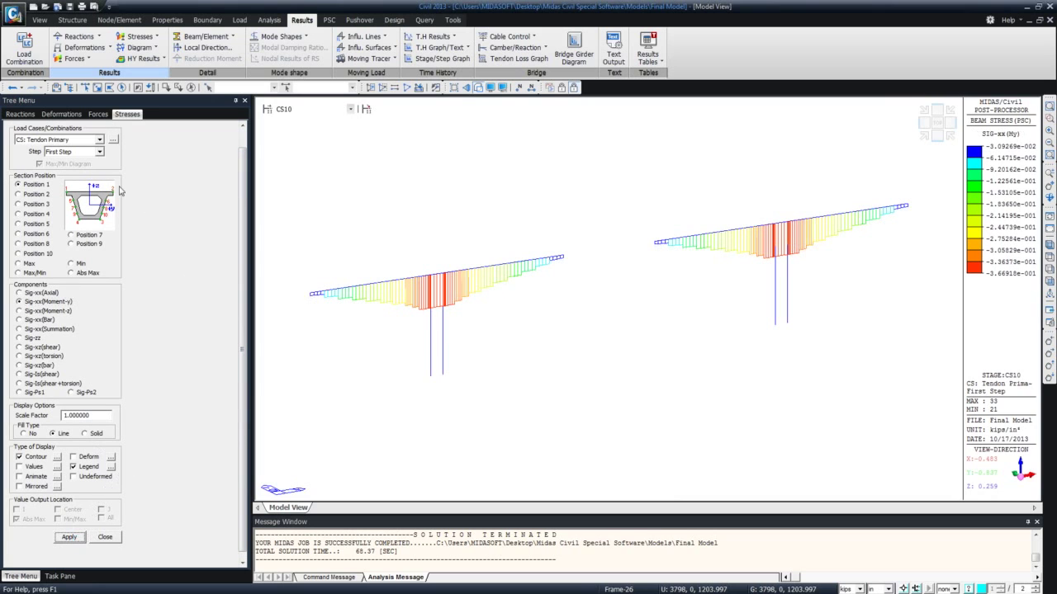
Show the Sig-xx(Moment-y) beam stresses for the CS: Dead Load case.
left_click(83, 140)
left_click(75, 155)
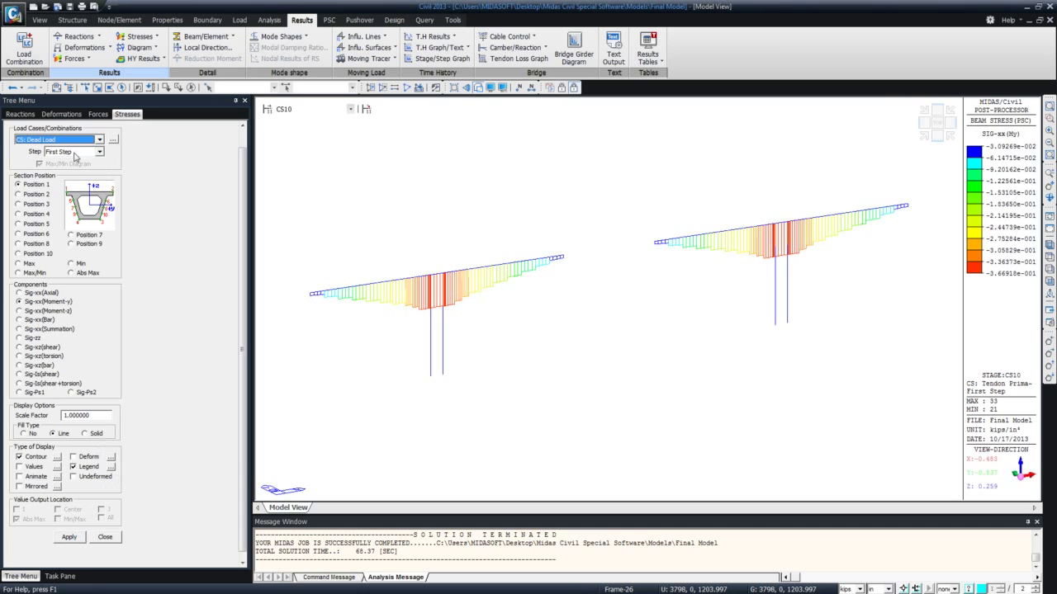
left_click(71, 537)
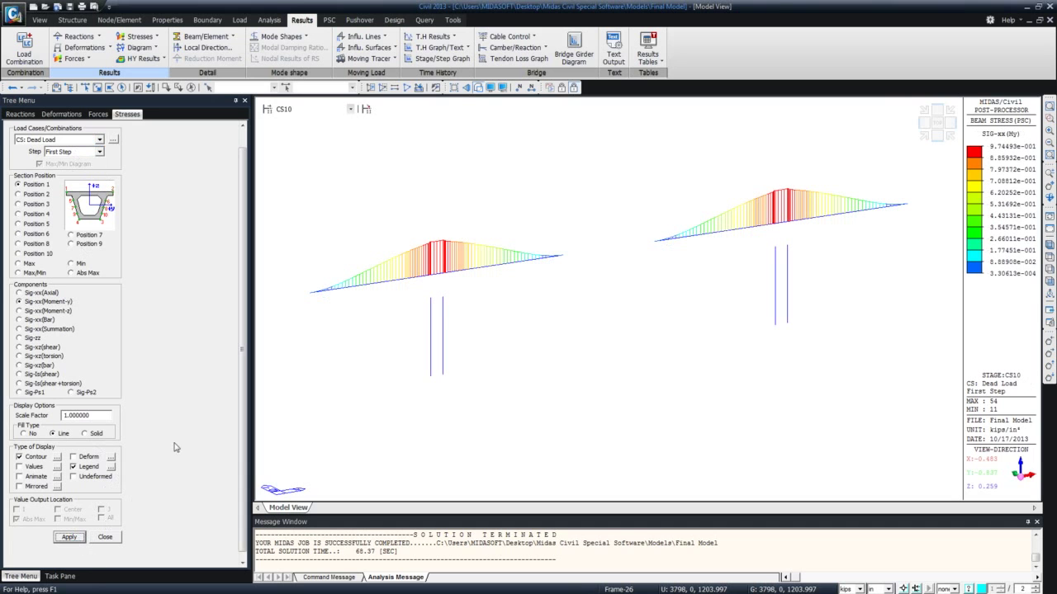
Change the load case back to CS: Tendon Primary and redisplay its Sig-xx(Moment-y) beam stresses.
left_click(99, 141)
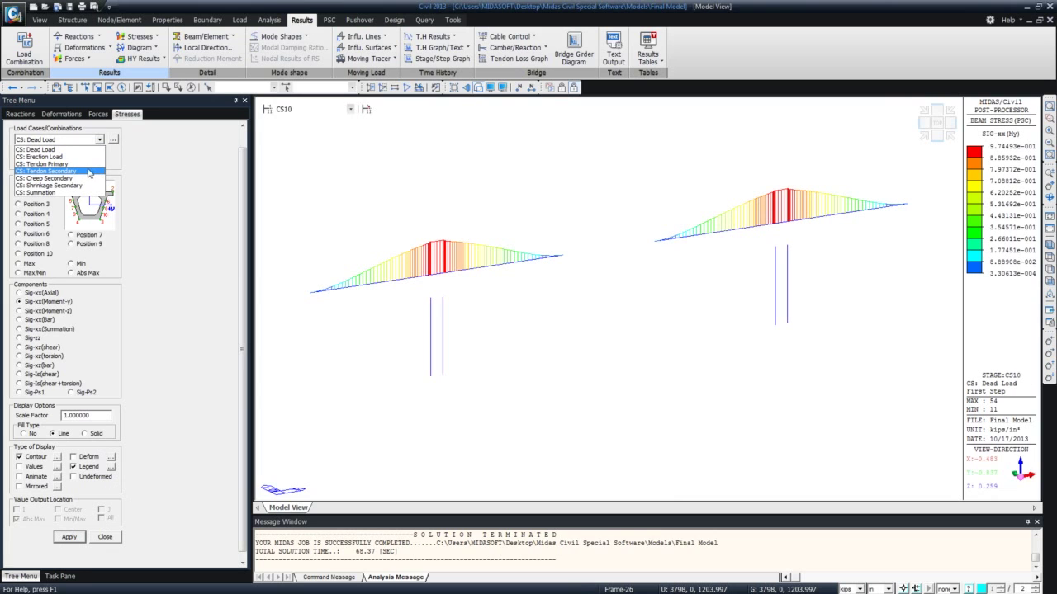
left_click(86, 165)
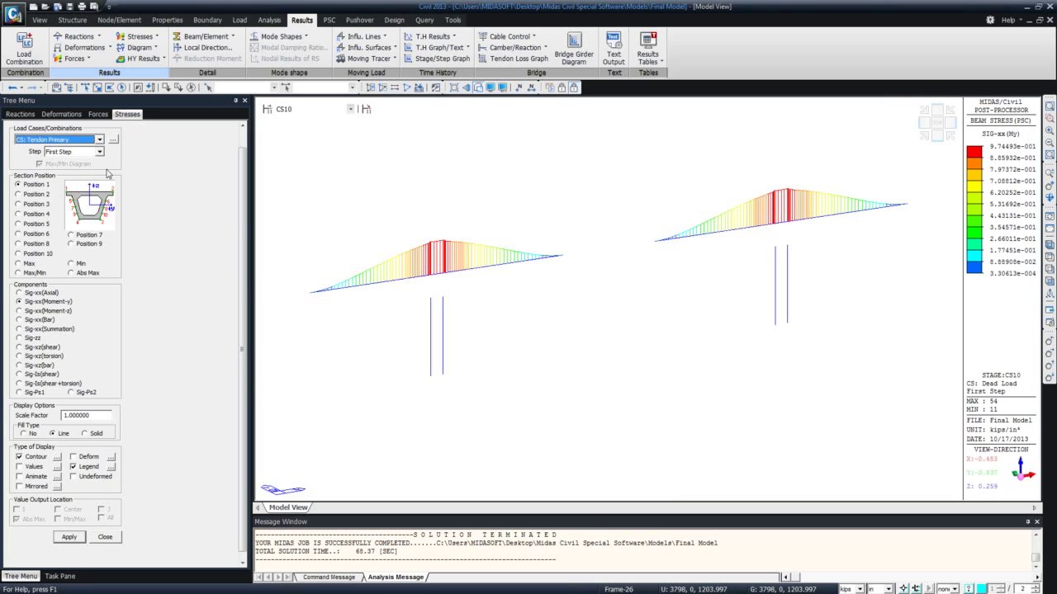
left_click_drag(241, 217, 232, 250)
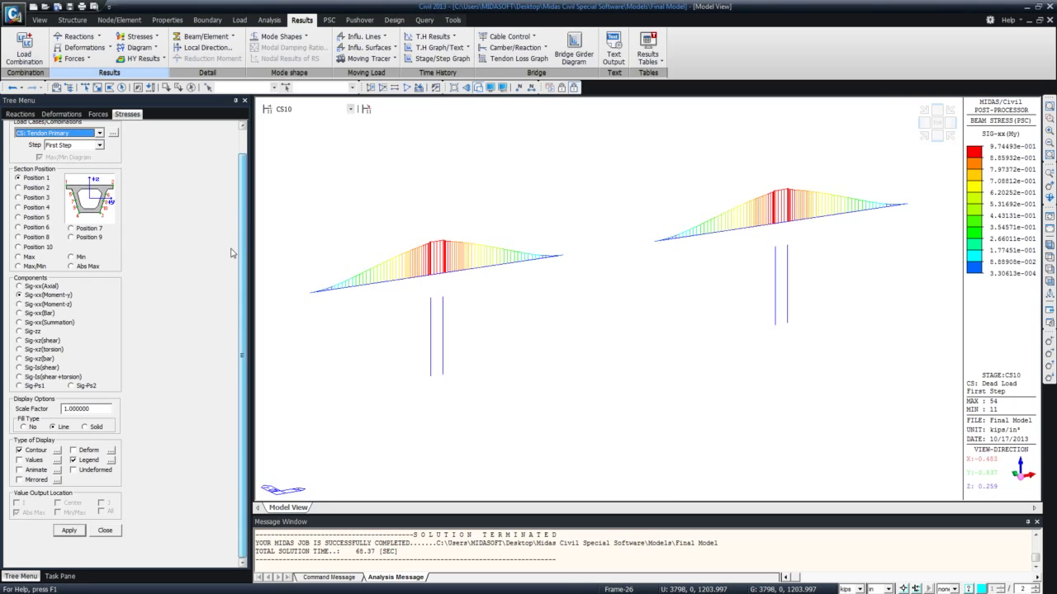
left_click(80, 528)
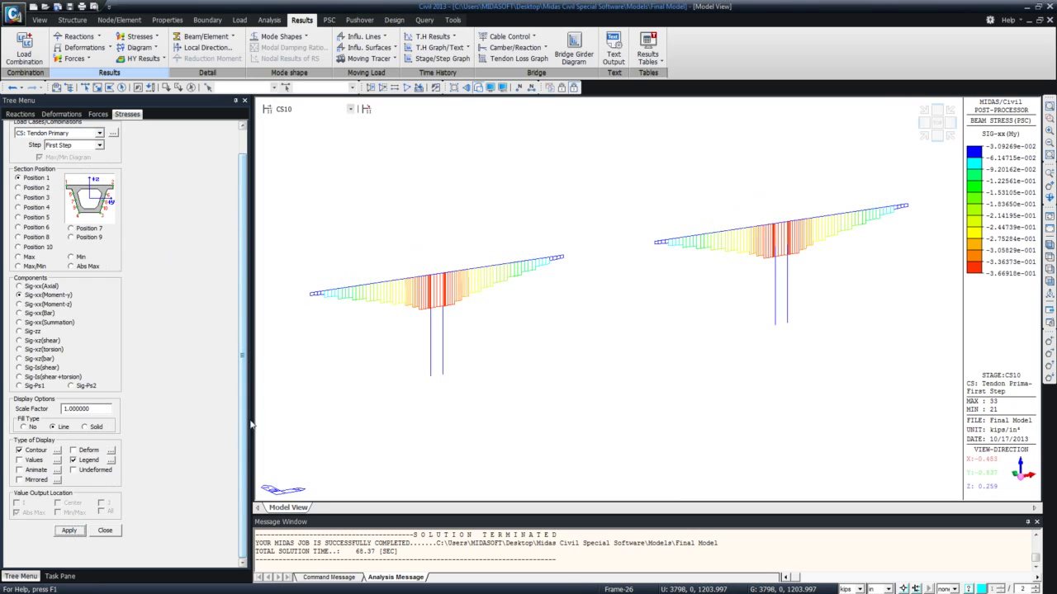
Return the tendon primary stress diagram to the Sig-xx(Axial) component.
scroll(85, 246, "up", 1)
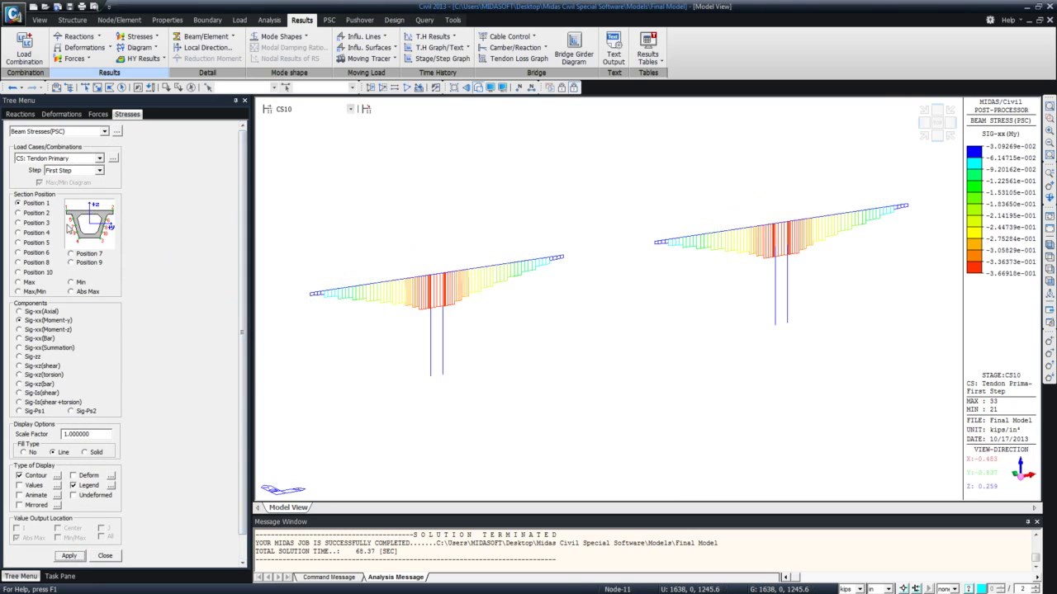
left_click(38, 320)
left_click(36, 312)
left_click(74, 557)
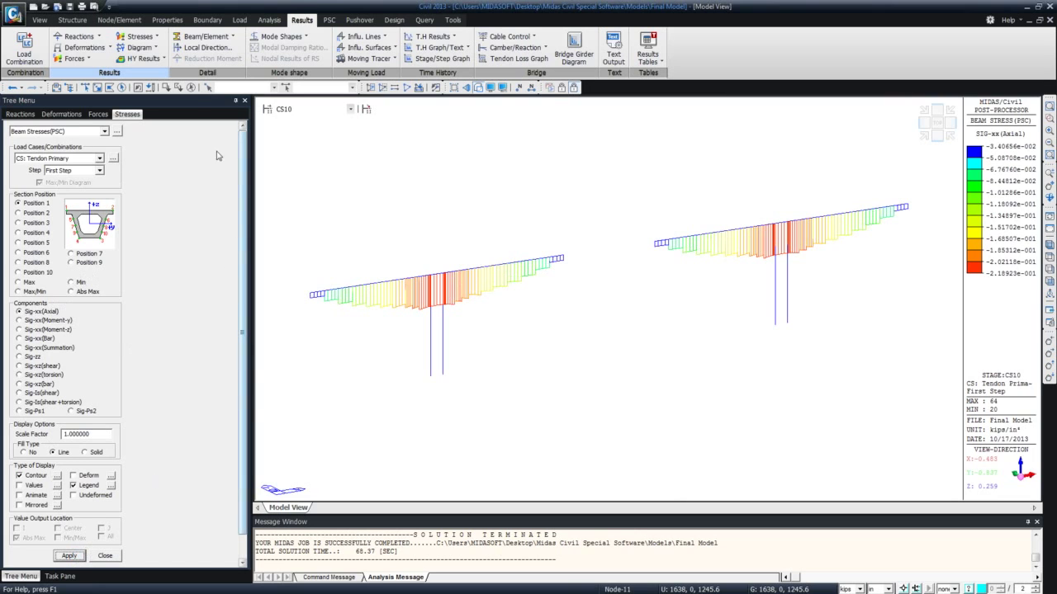
Display the beam diagram of the total My moment for CS: Dead Load at stage CS10 with line fill.
left_click(91, 60)
left_click(106, 107)
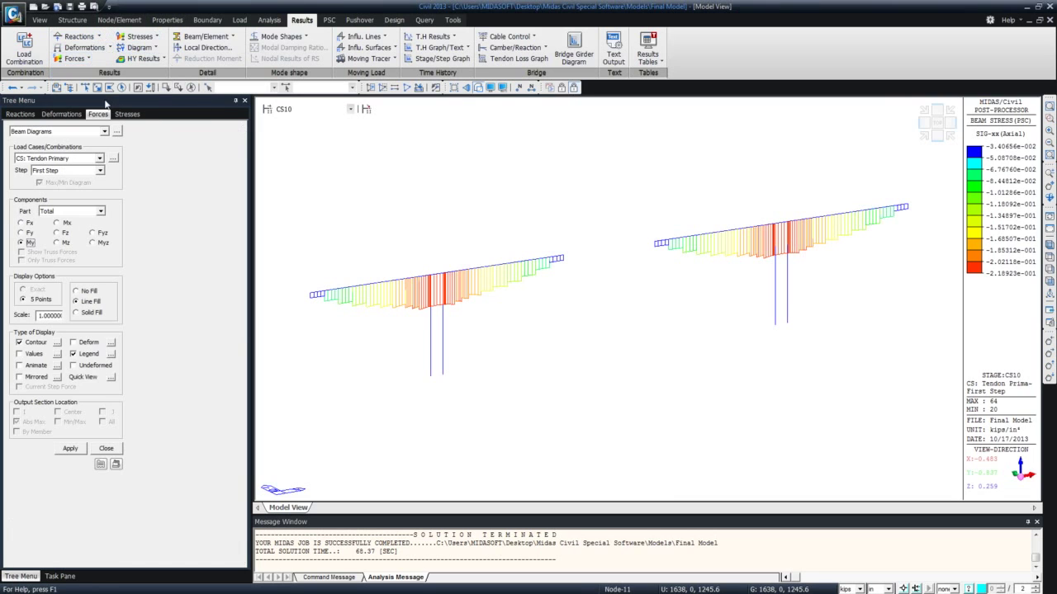
left_click(82, 159)
left_click(82, 174)
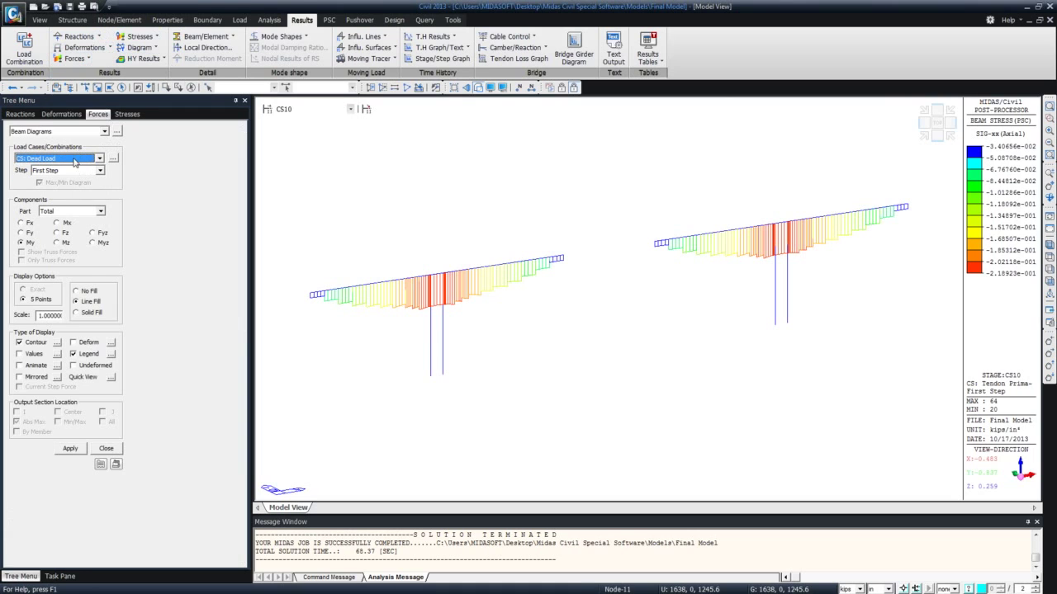
left_click(83, 450)
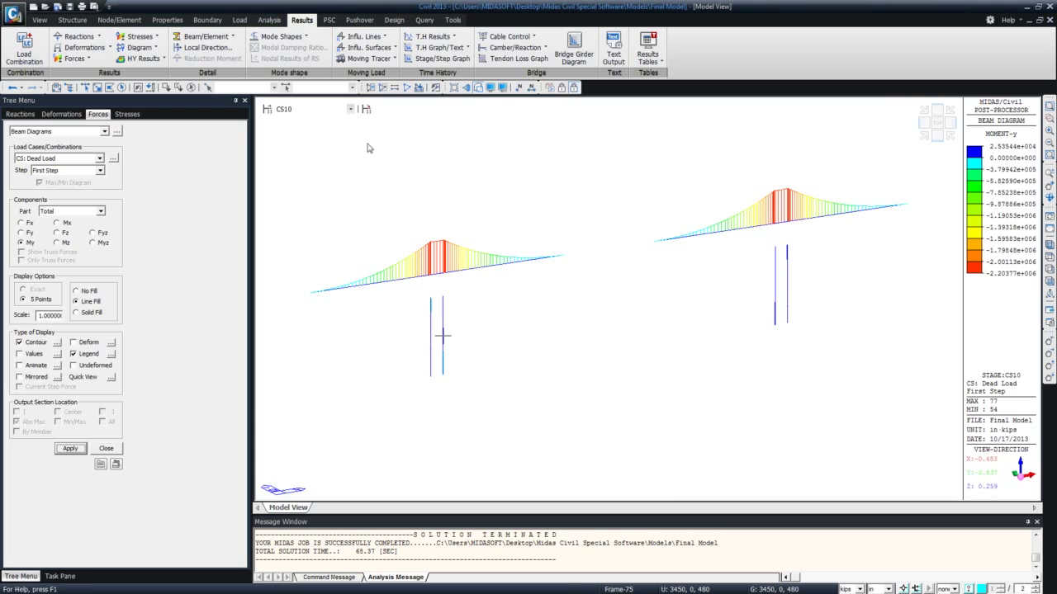
Show the My beam diagram at construction stages CS12 and CS15, and at the PostCS stage.
left_click(334, 110)
left_click(323, 133)
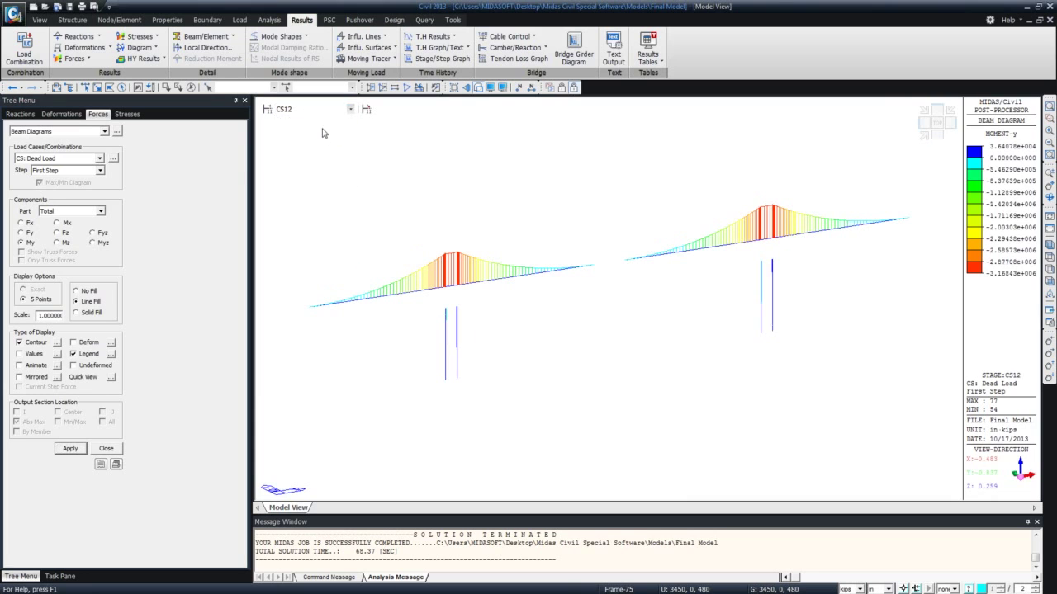
left_click(334, 109)
left_click(326, 160)
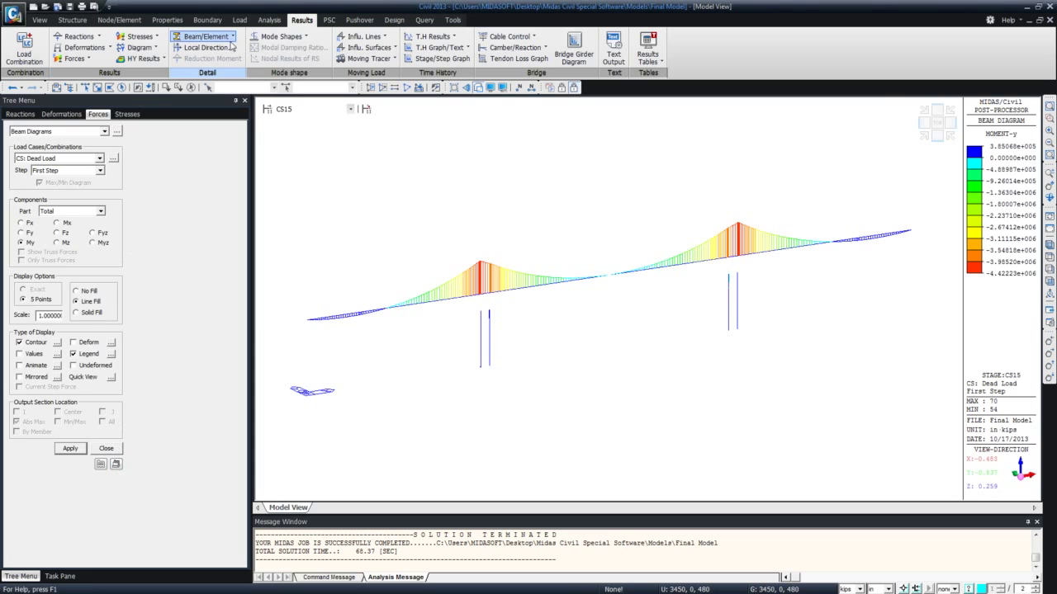
left_click(294, 108)
left_click(282, 180)
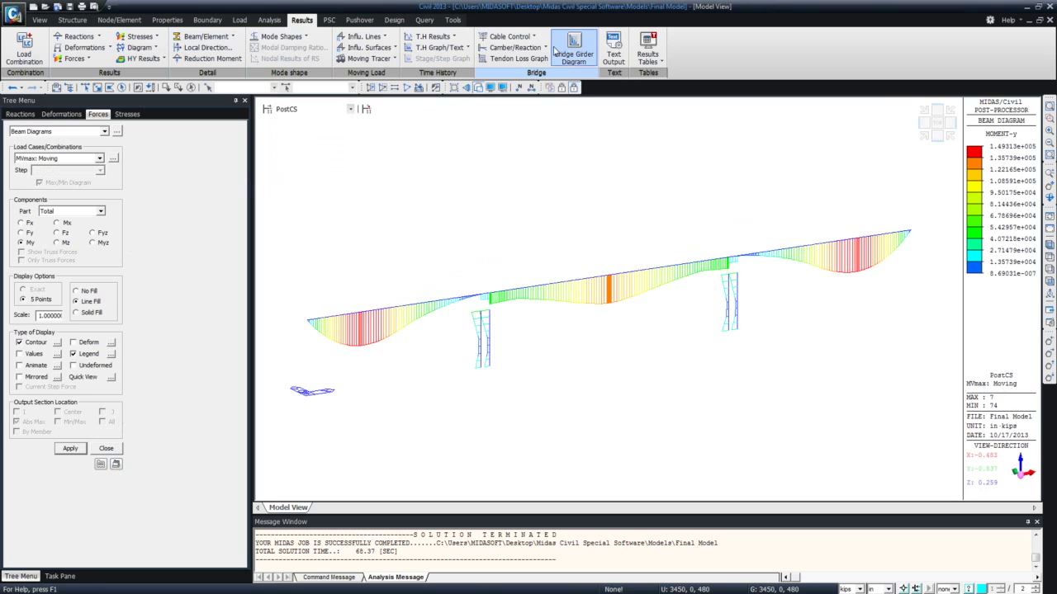
Look through the PostCS load cases and combinations and display the My diagram for MVmin: Moving.
left_click(98, 159)
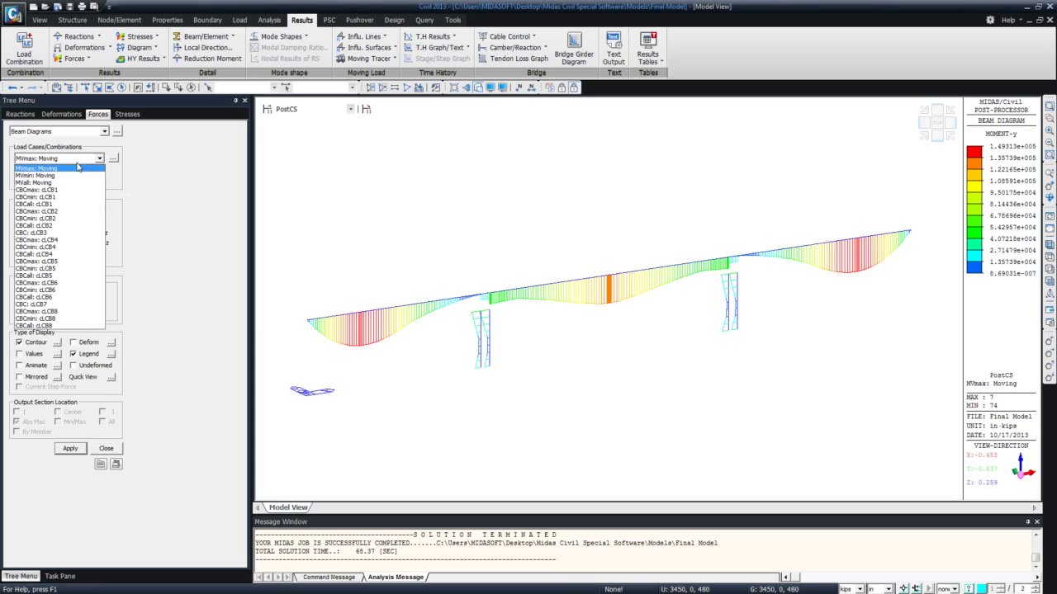
left_click(52, 168)
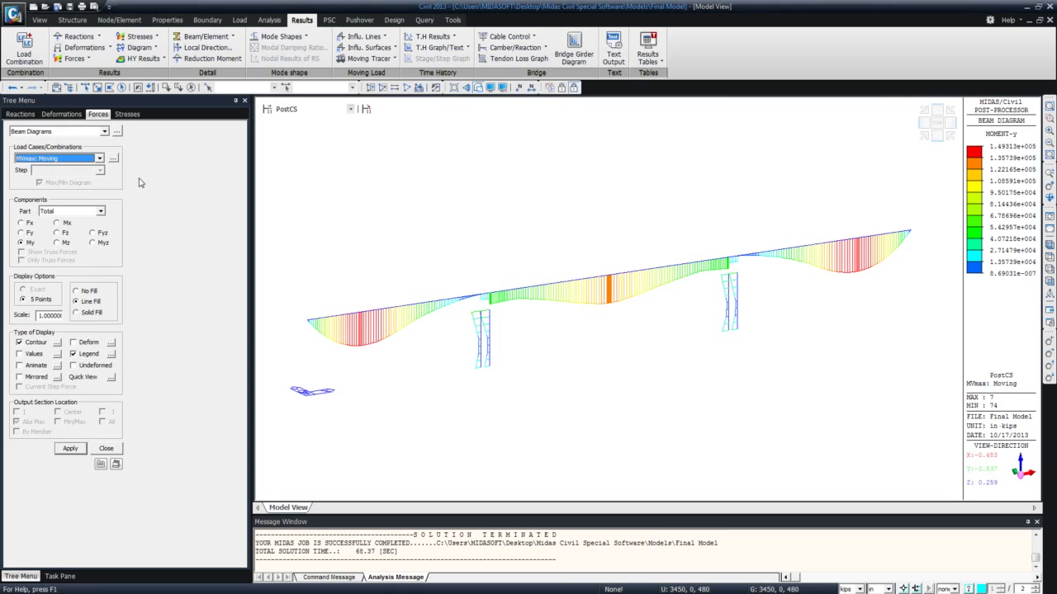
left_click(89, 159)
left_click(91, 177)
left_click(65, 448)
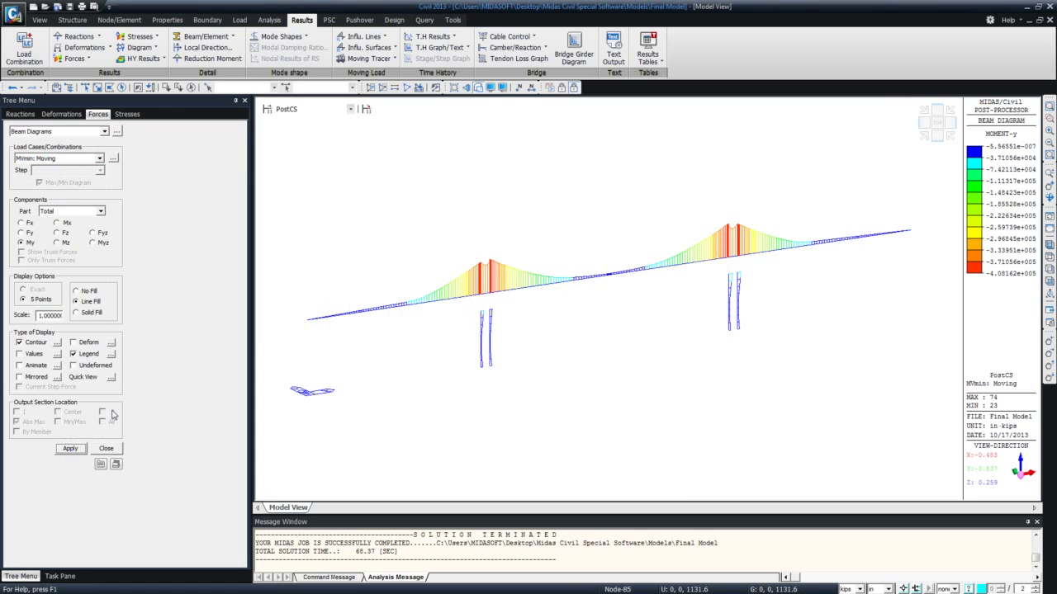
Trace the moving load placement for the MVmax: Moving My moment at the i-end of key element 37, and inspect the applied loads.
left_click(106, 448)
left_click(388, 59)
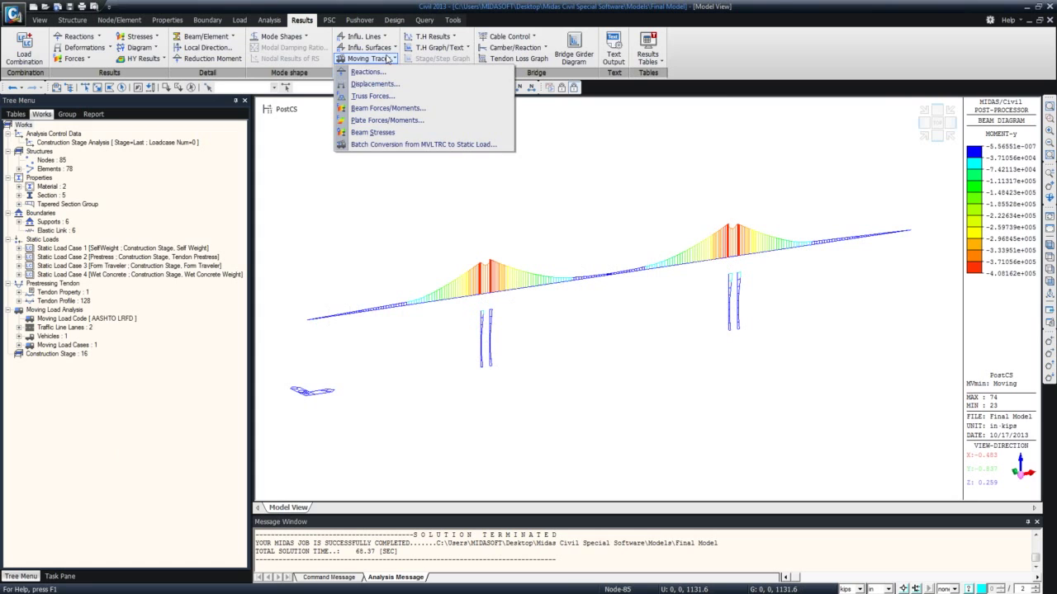
left_click(388, 108)
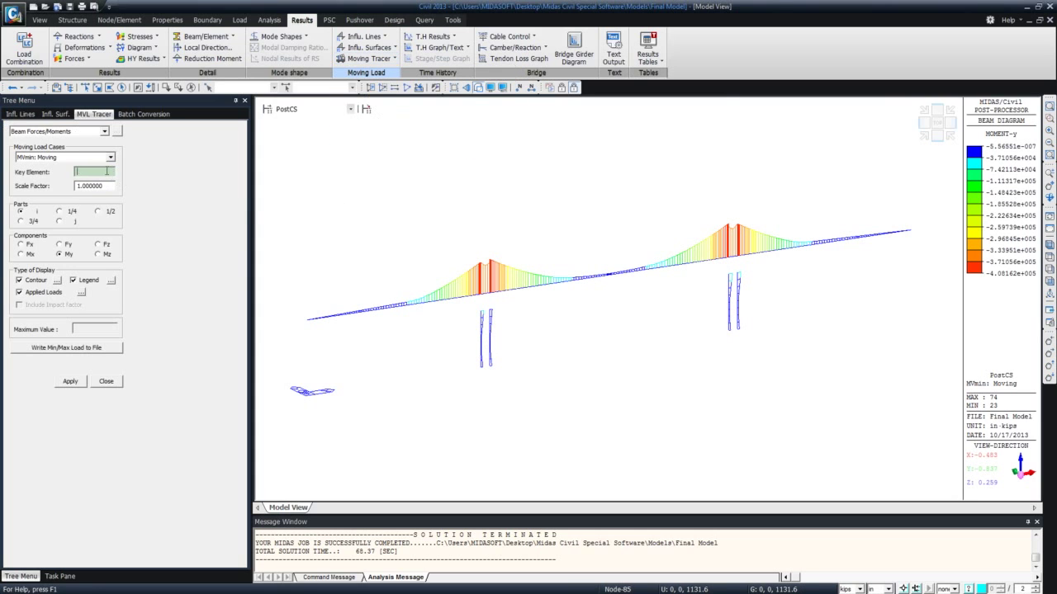
left_click(607, 275)
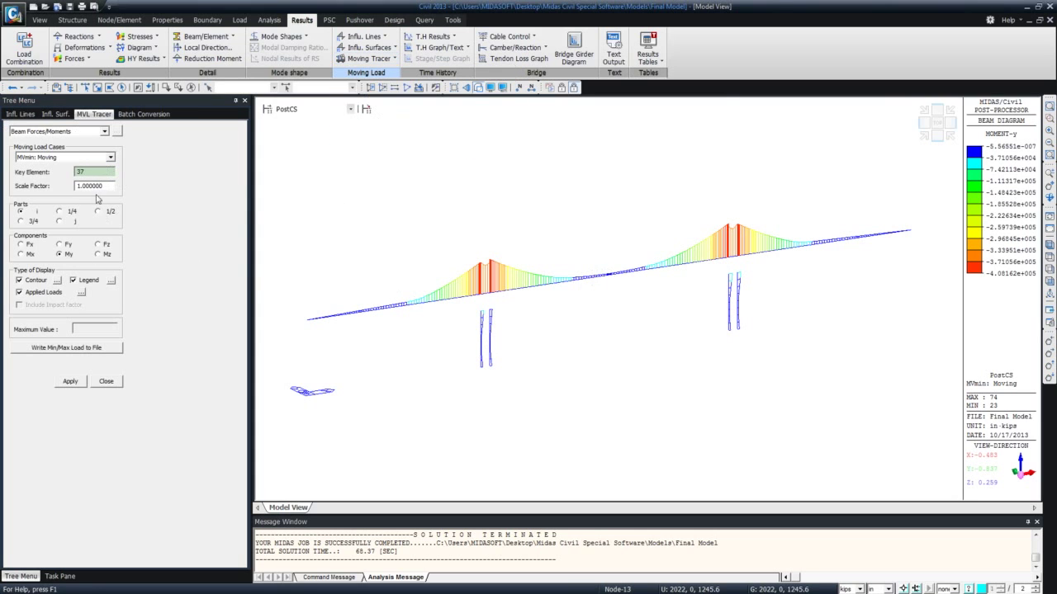
left_click(66, 157)
left_click(69, 172)
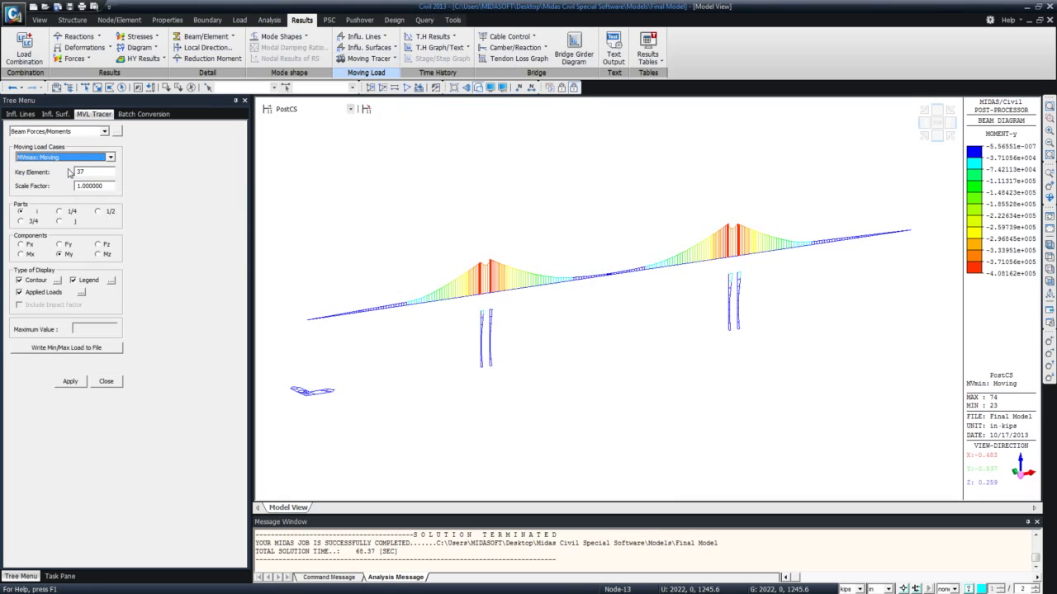
left_click(85, 386)
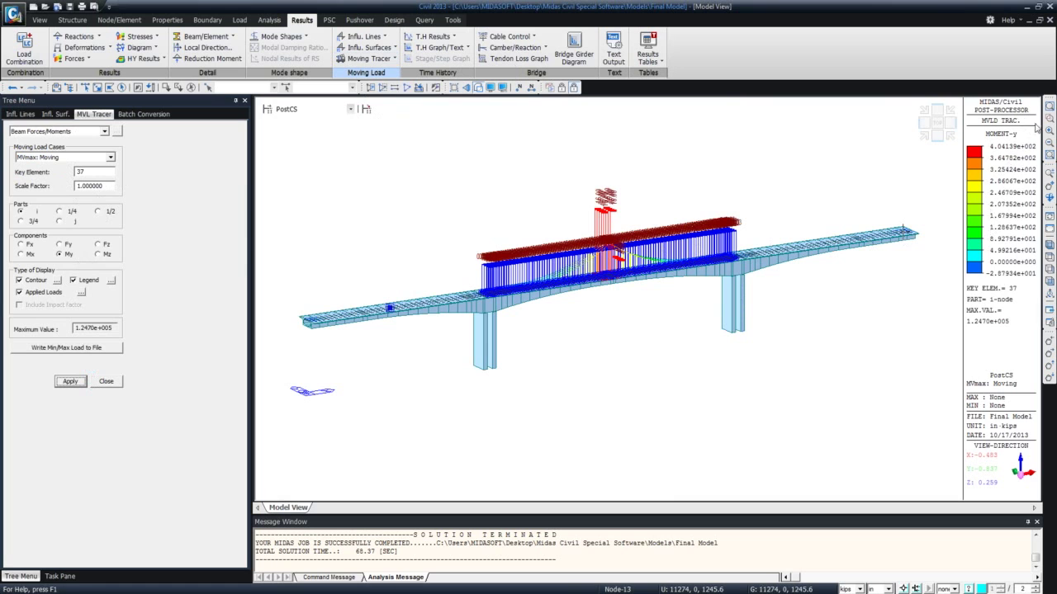
left_click_drag(564, 212, 641, 325)
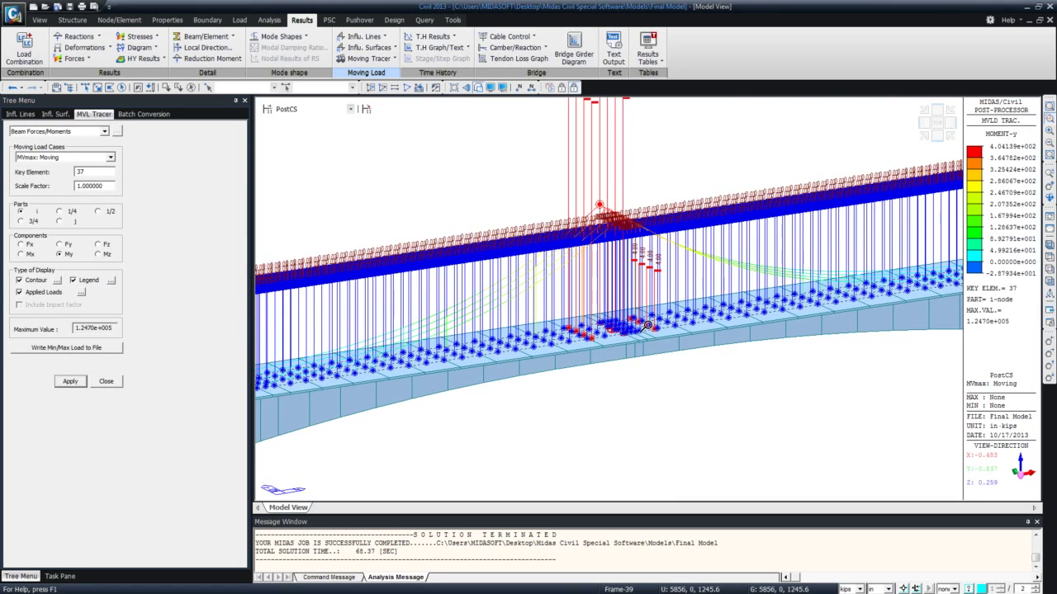
left_click(922, 132)
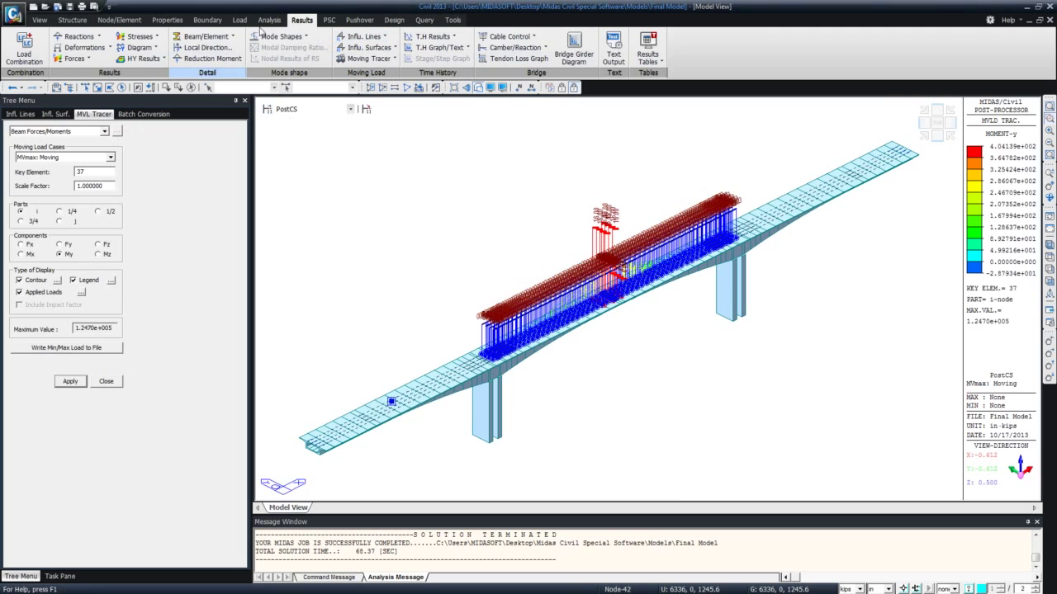
Generate the beam force results table for elements 10to20 under Moving(MV:all), with parts i and j.
left_click(81, 59)
left_click(83, 96)
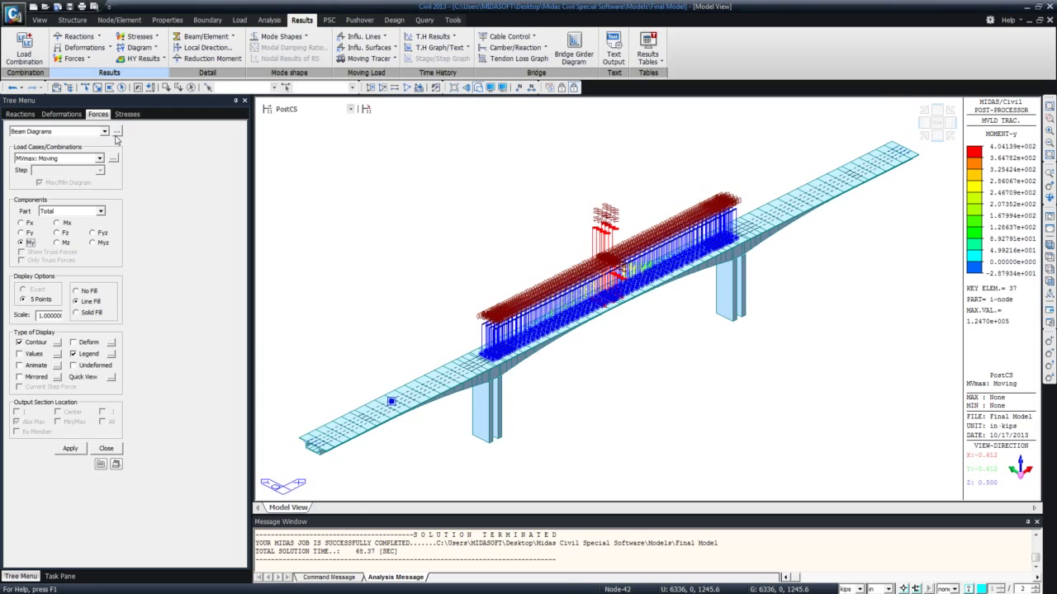
left_click(117, 132)
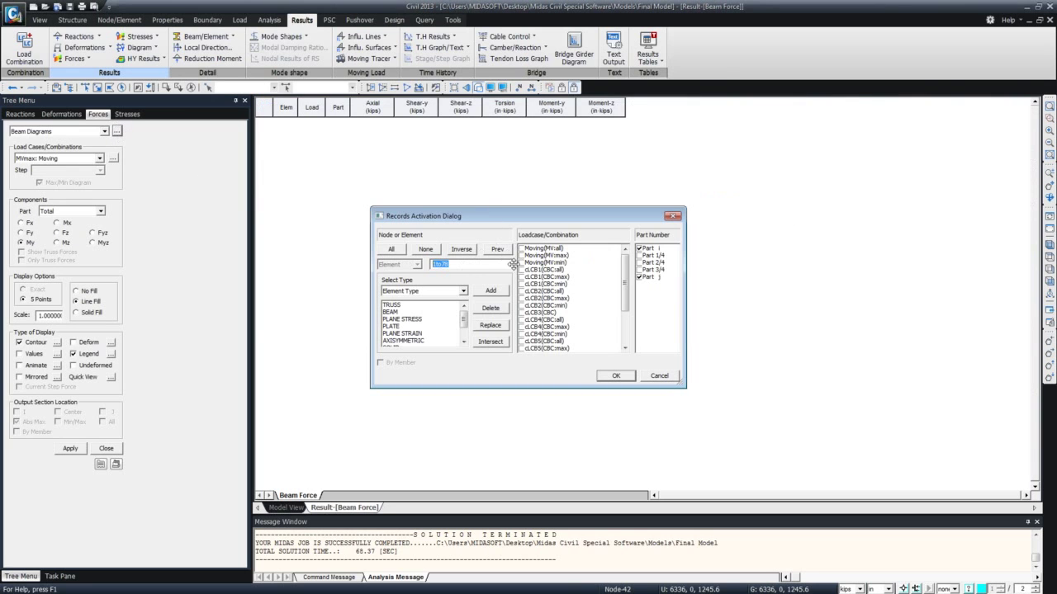
type("10 to 20")
left_click(520, 249)
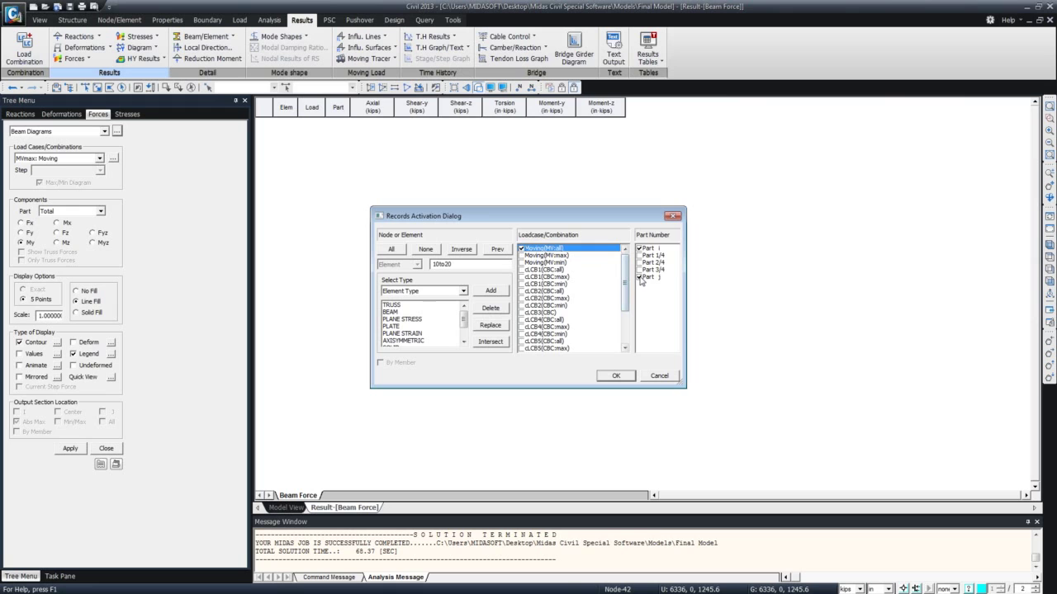
left_click(615, 375)
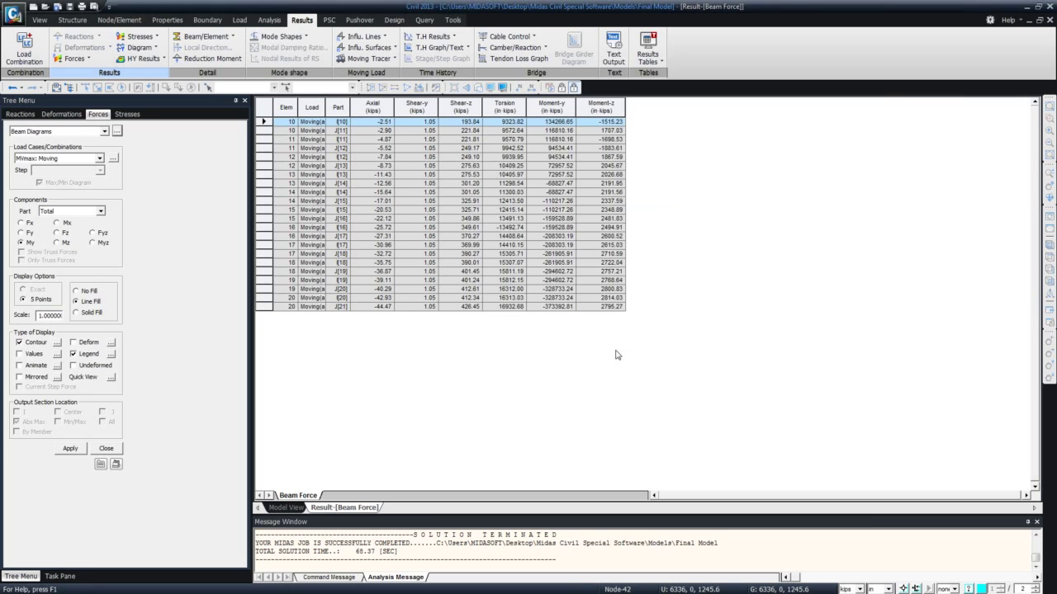
Change the length unit of the beam force results table to feet.
left_click(268, 114)
left_click(354, 132)
right_click(508, 205)
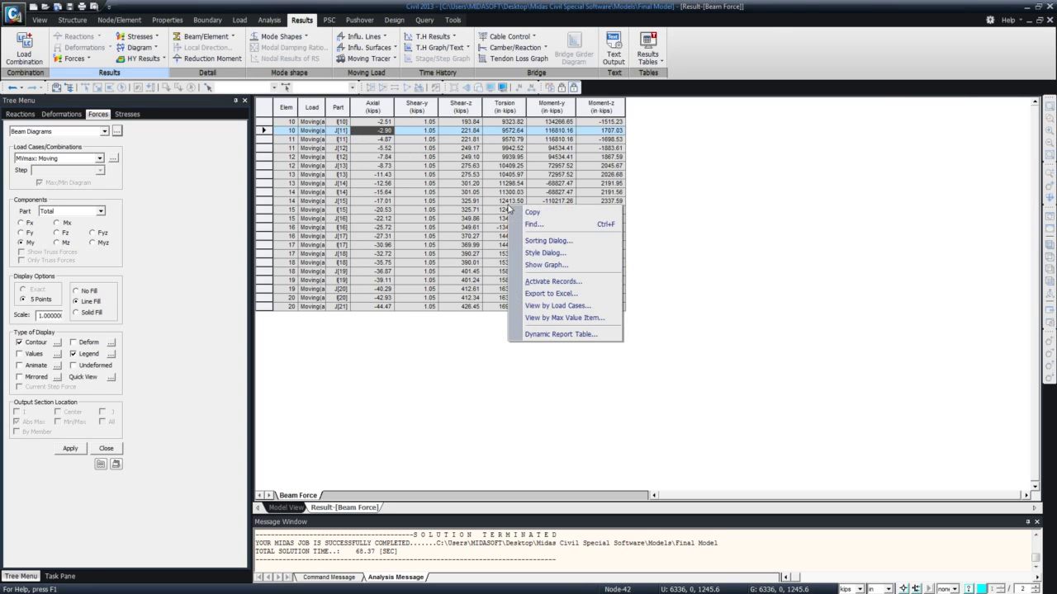
left_click(469, 210)
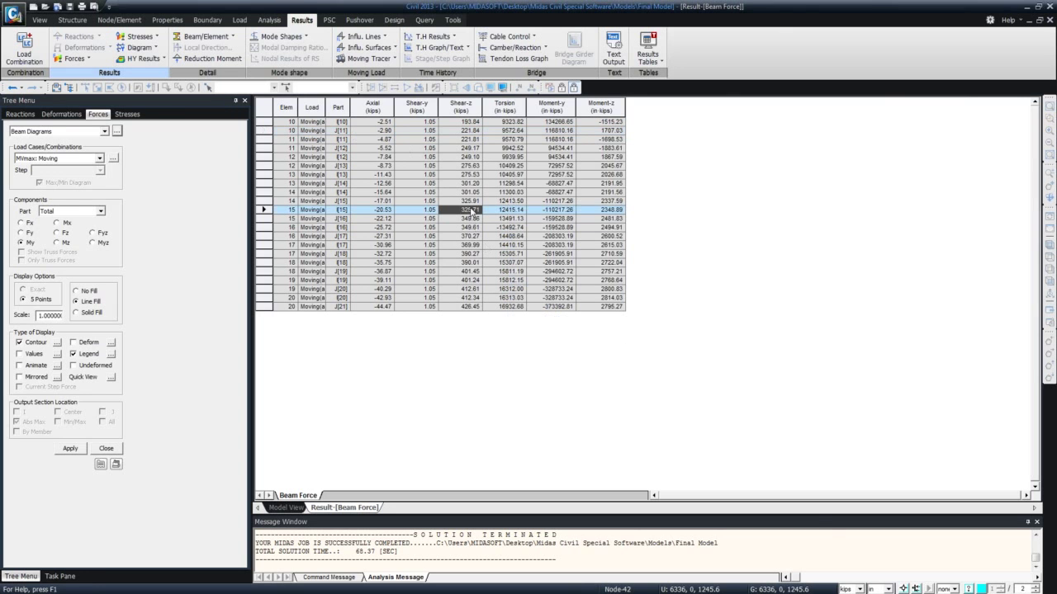
left_click(888, 590)
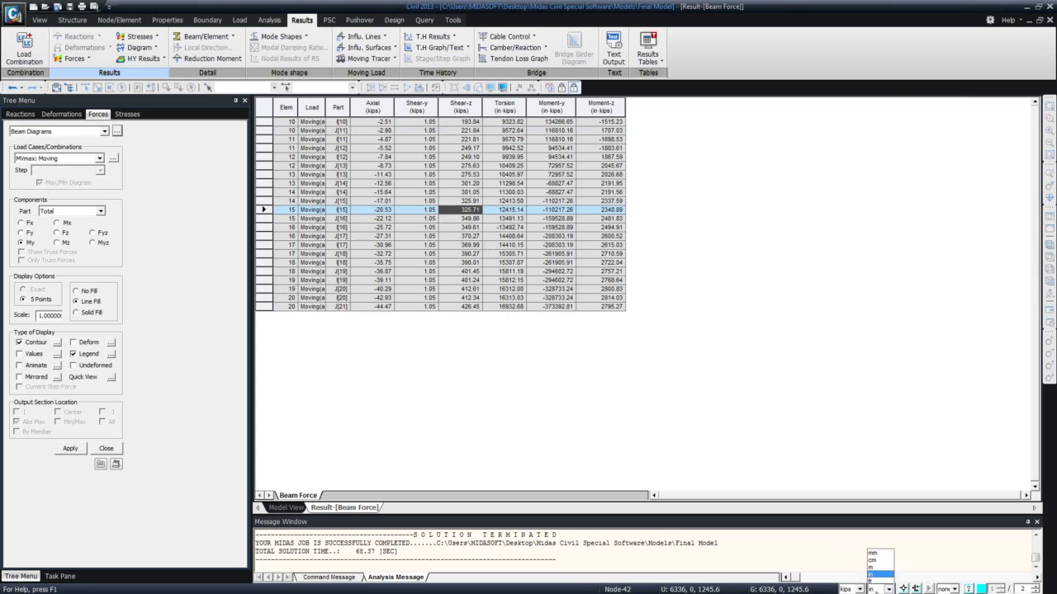
left_click(877, 578)
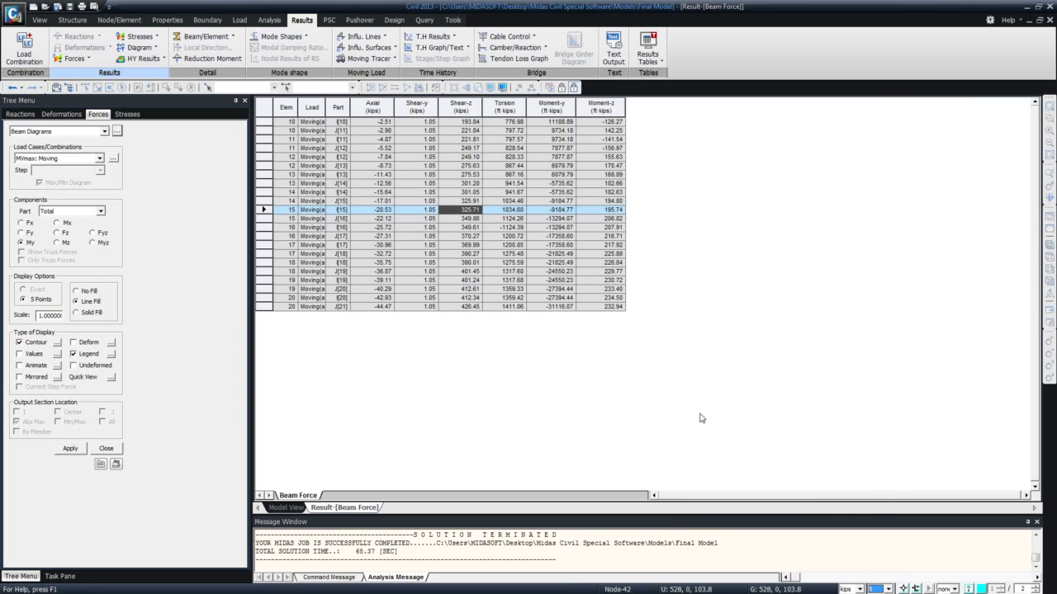
Return to the model view and look through the available cable control functions.
left_click(286, 508)
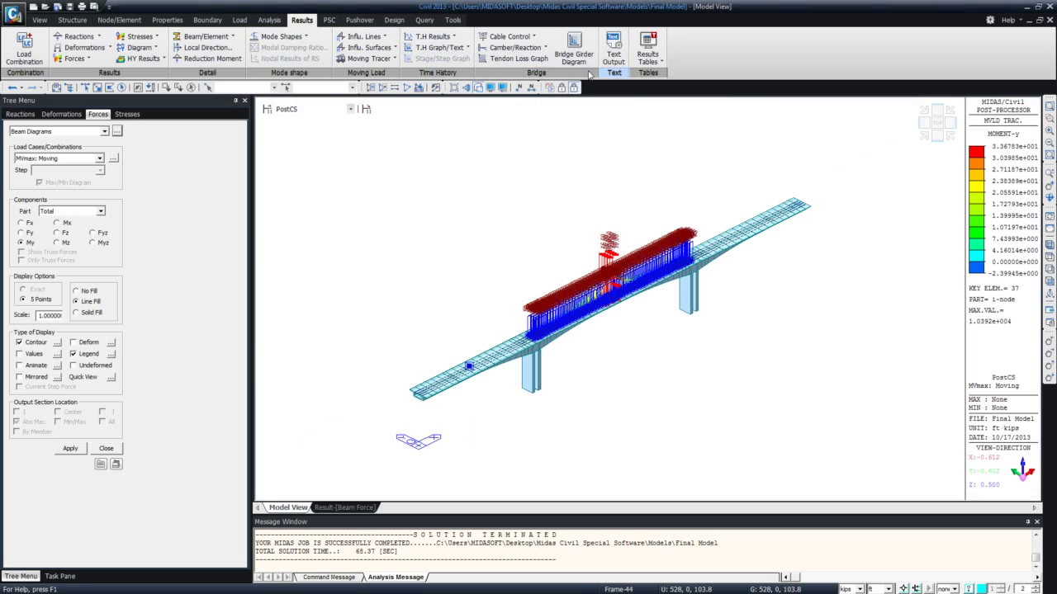
left_click(535, 42)
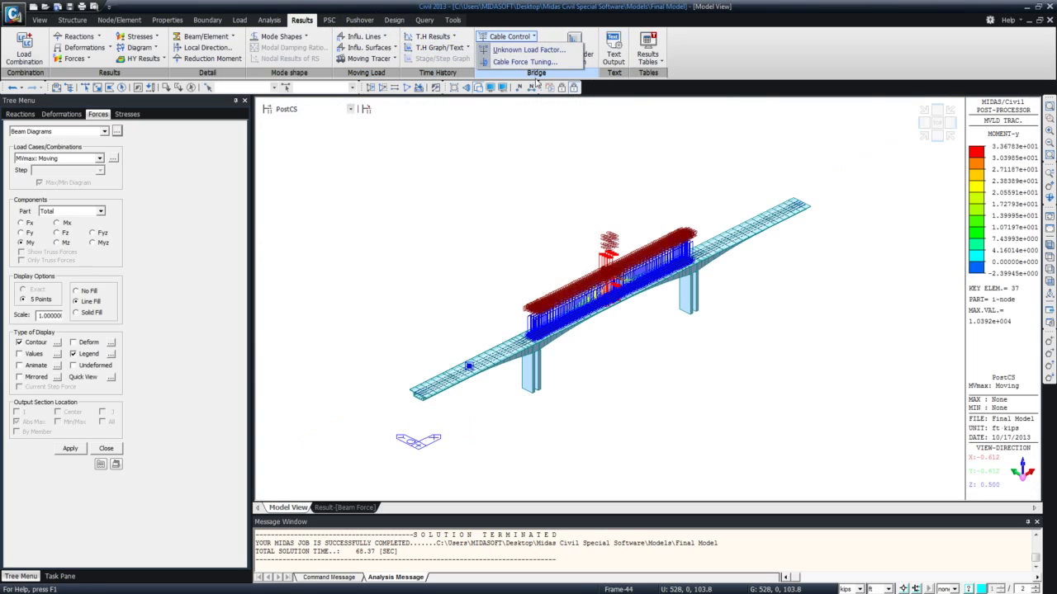
left_click(535, 139)
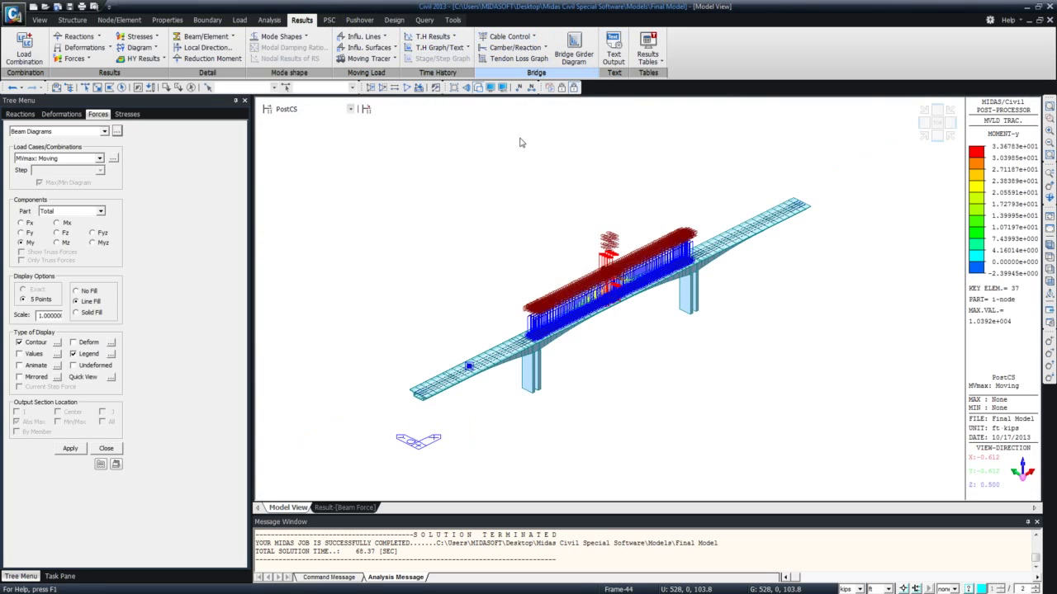
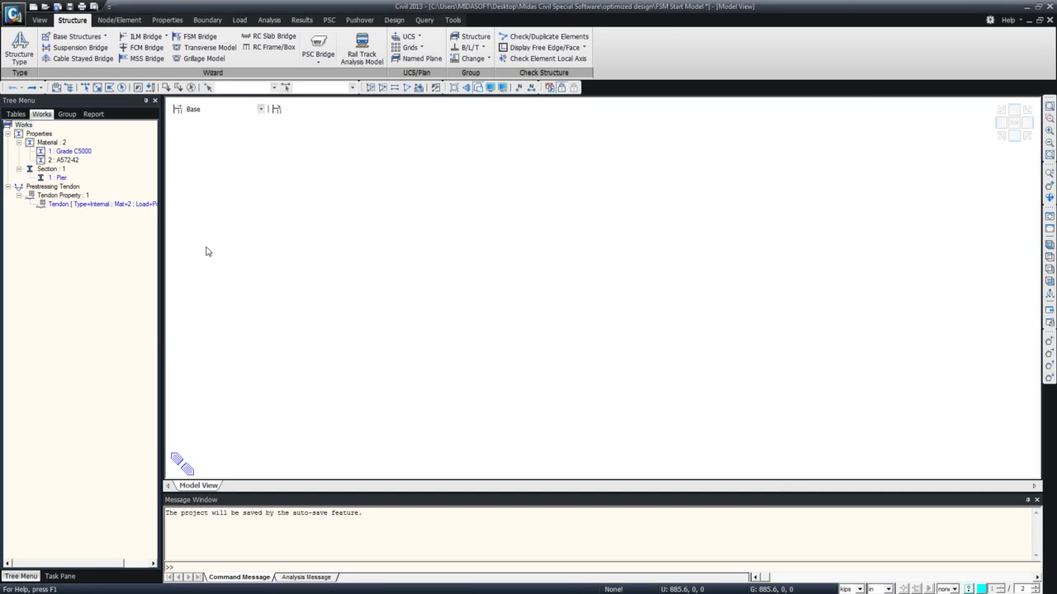
Set the length unit of the FSM Start Model to feet and return to the works tree.
left_click(25, 18)
left_click(37, 86)
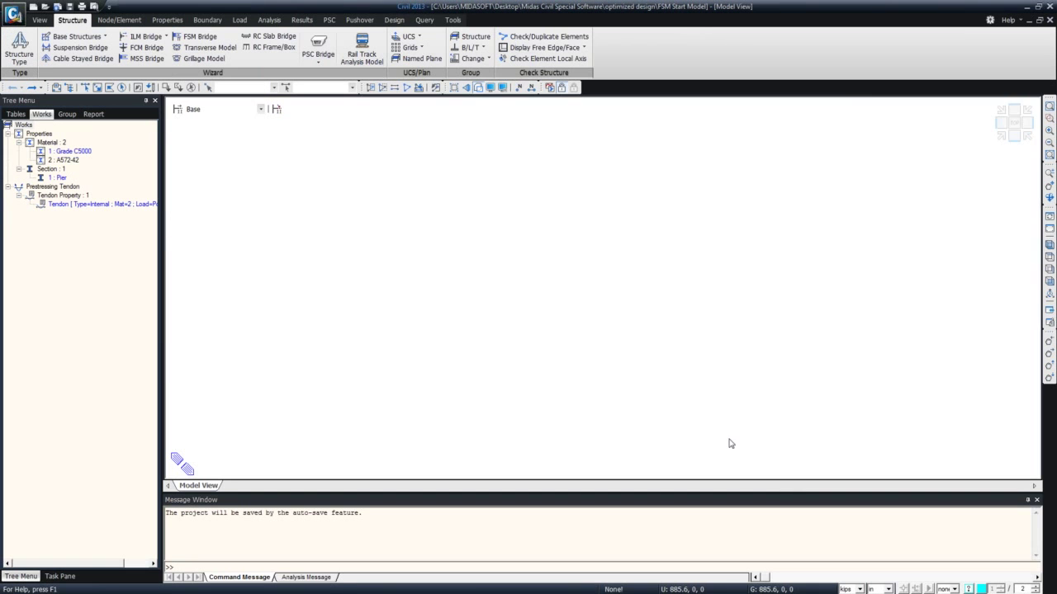
left_click(880, 588)
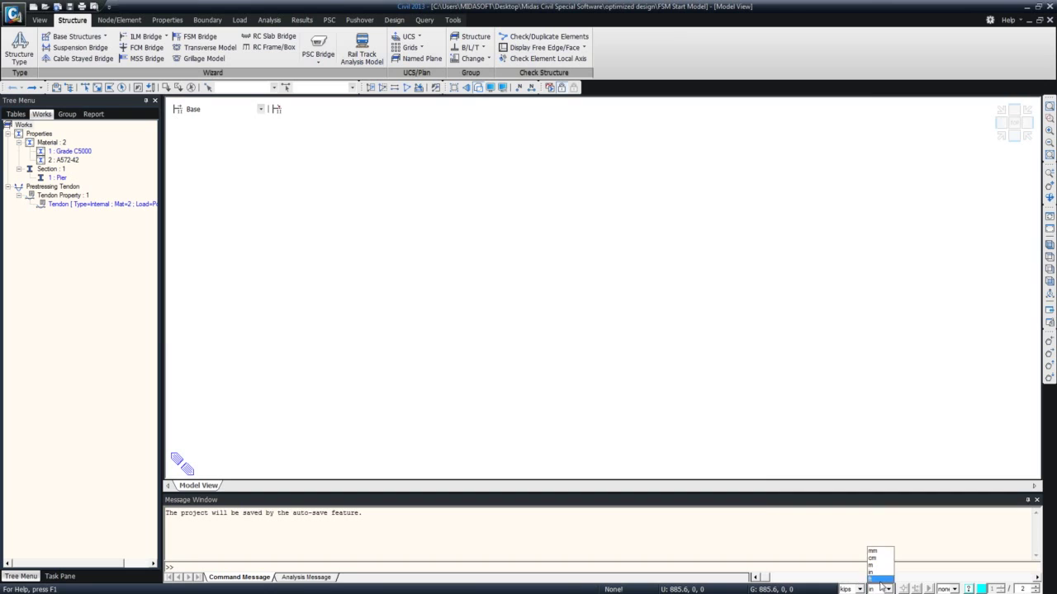
left_click(880, 579)
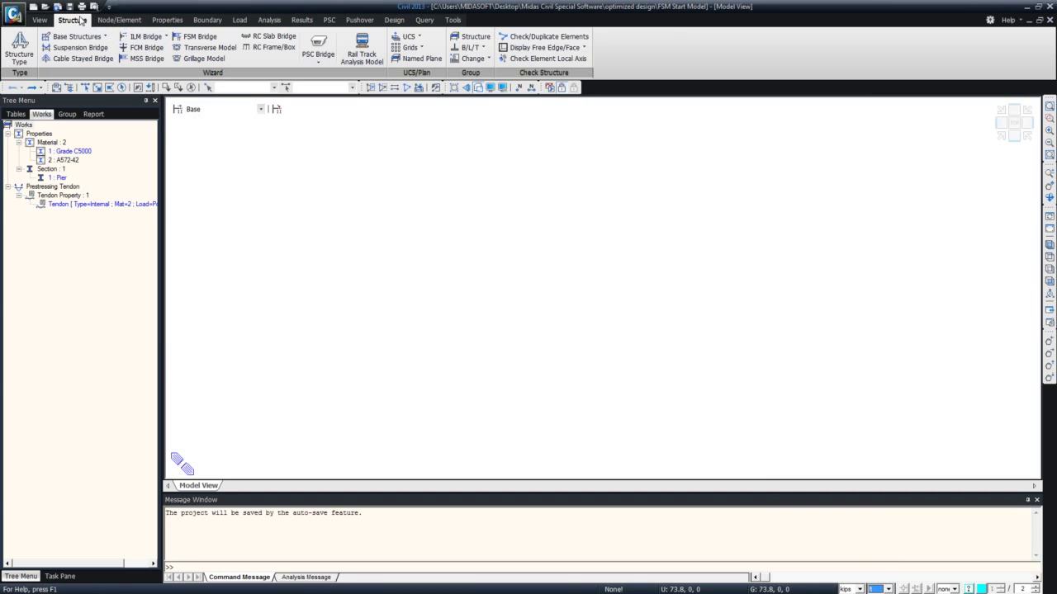
left_click(67, 114)
left_click(50, 115)
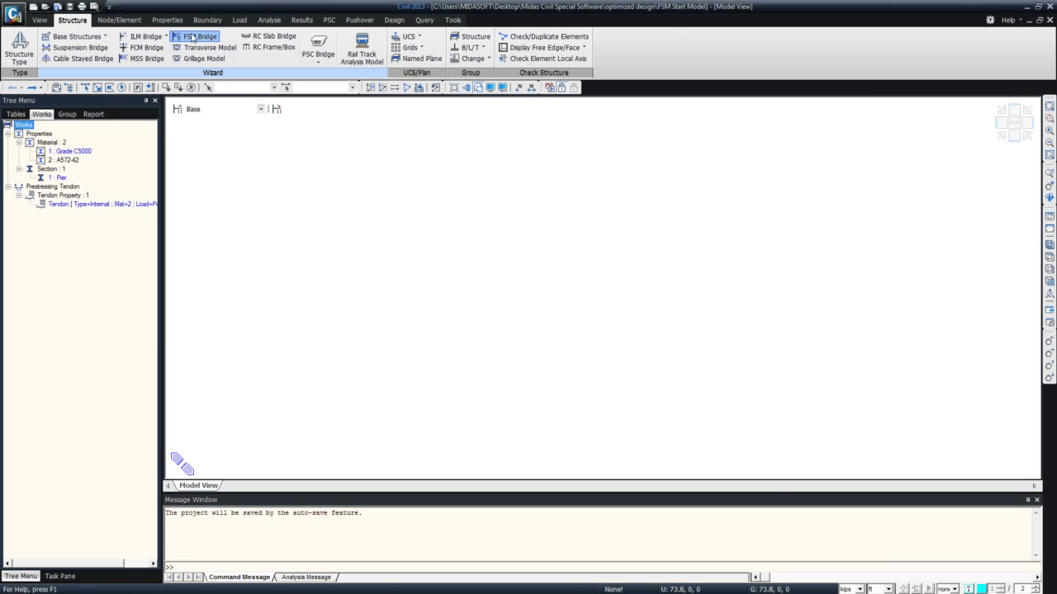
Start the FSM Bridge wizard and set the spans to 3@180 ft with the fixed support at 540 (180).
left_click(193, 37)
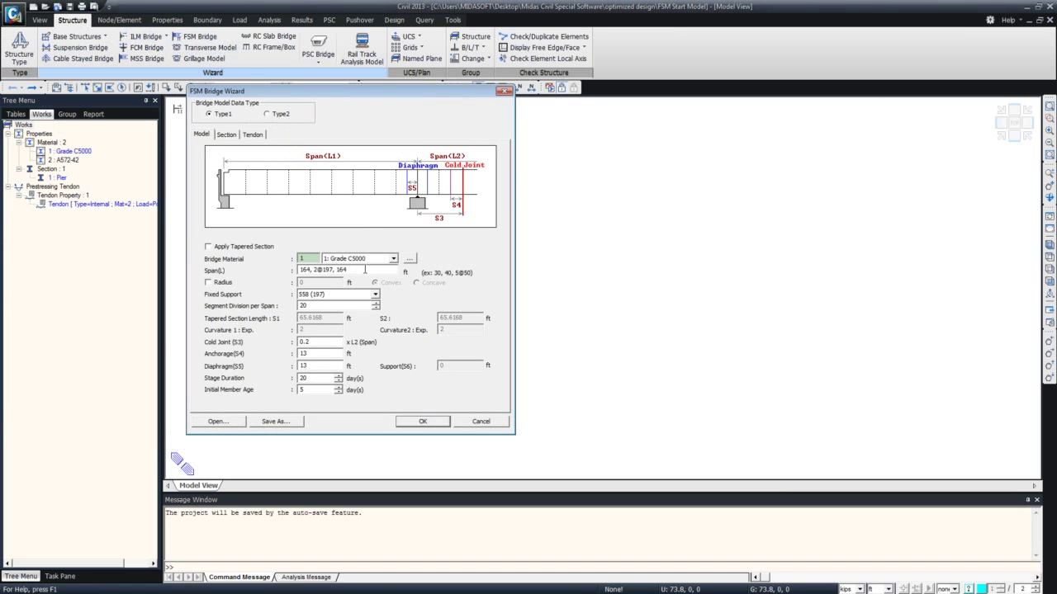
key("Tab")
type("3@180")
left_click(321, 294)
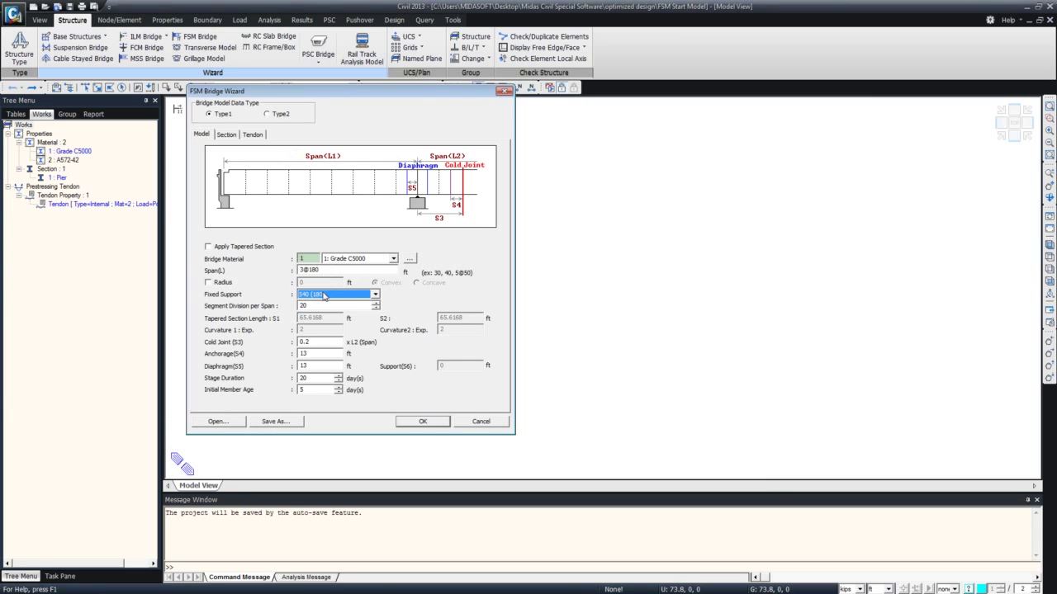
Review the 1-cell center, joint and diaphragm sections and the tendon settings, and generate the FSM bridge model.
left_click(227, 134)
left_click_drag(397, 188, 368, 188)
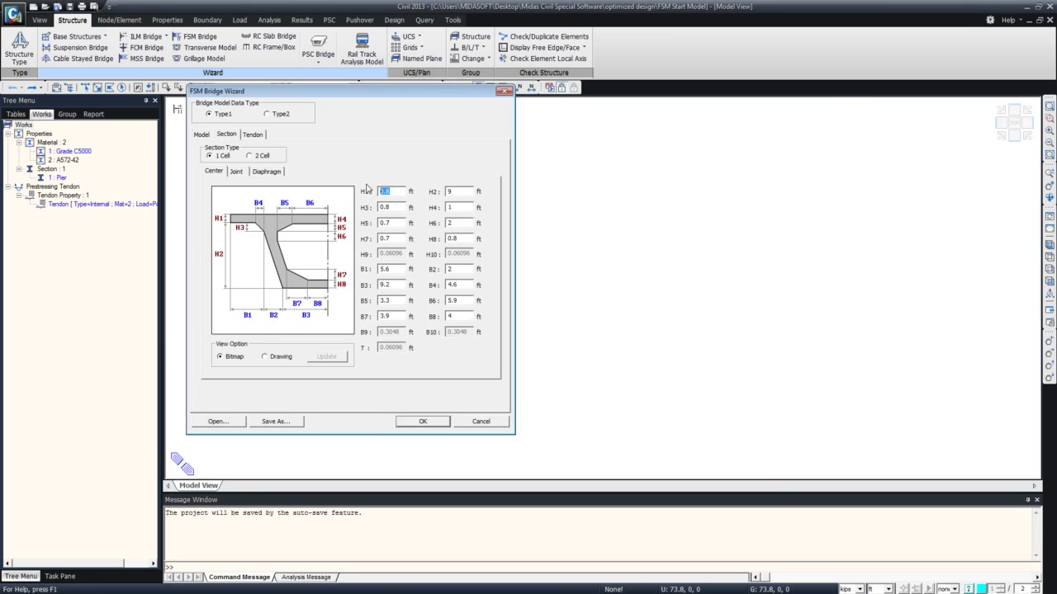
left_click_drag(454, 189, 441, 194)
left_click(237, 171)
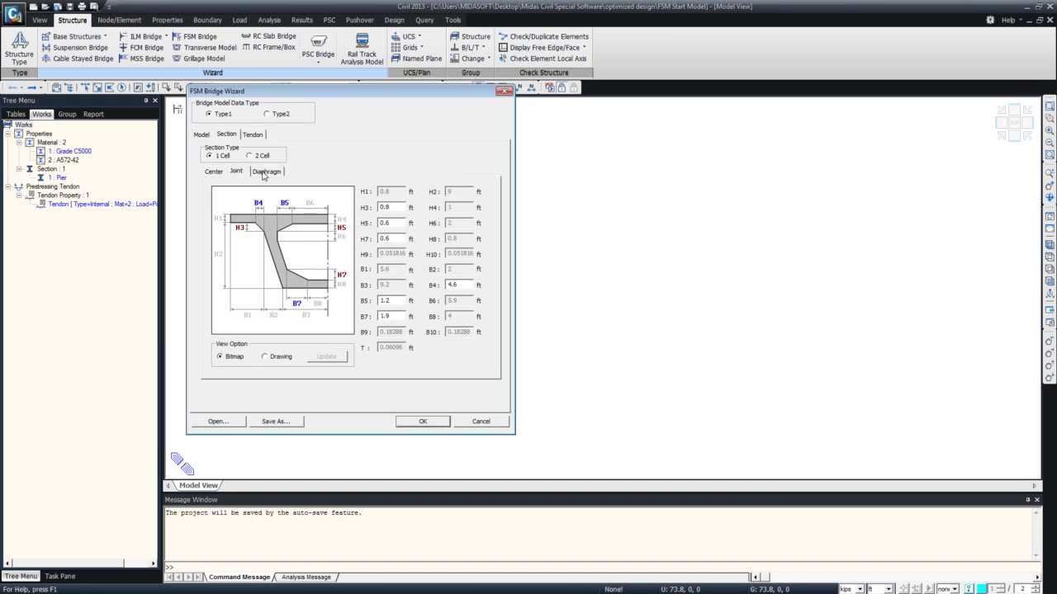
left_click(264, 172)
left_click(214, 171)
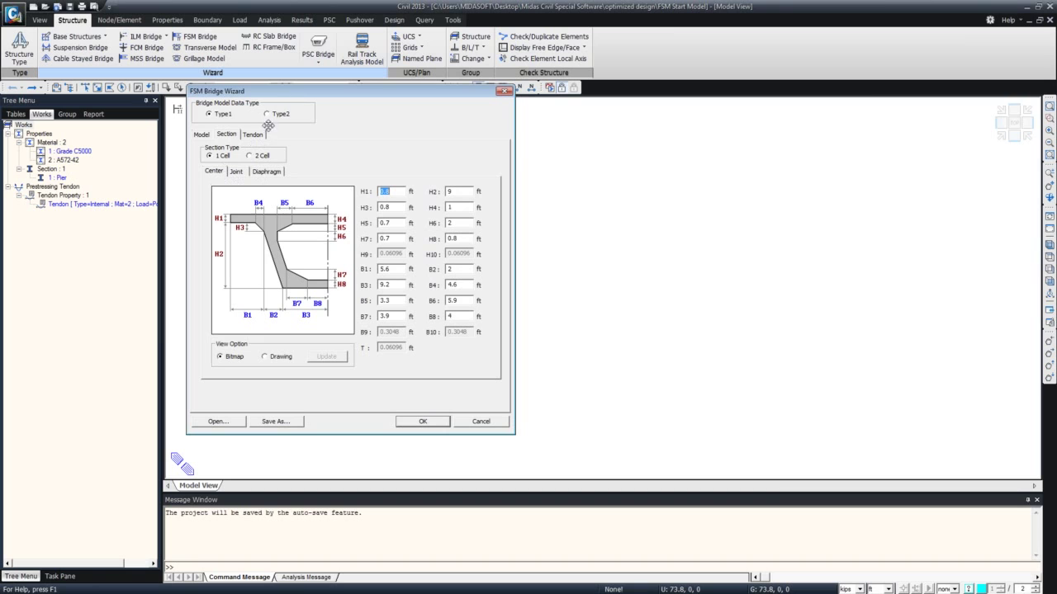
left_click(257, 137)
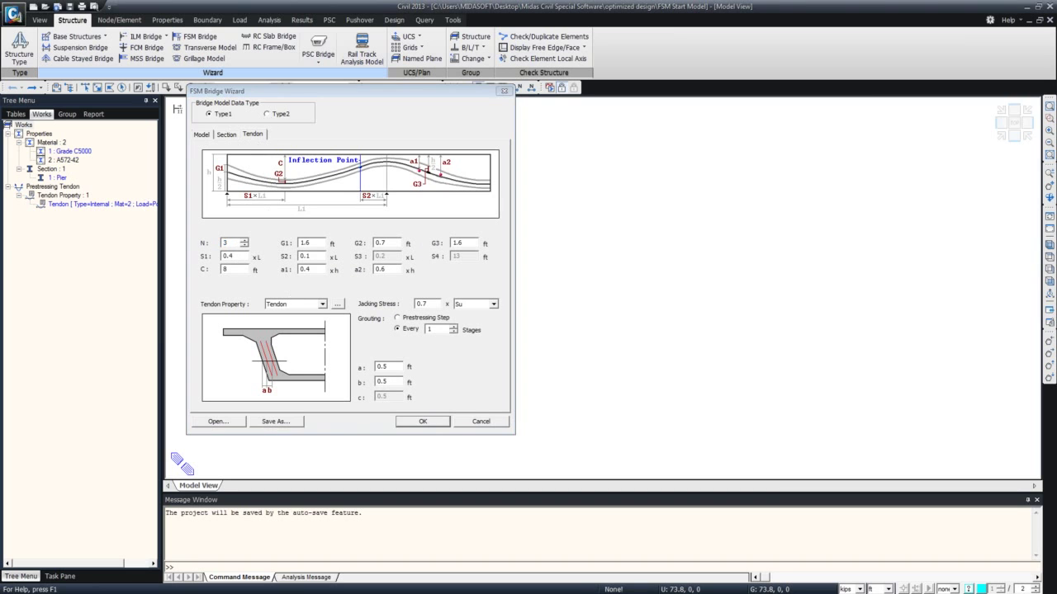
key("Return")
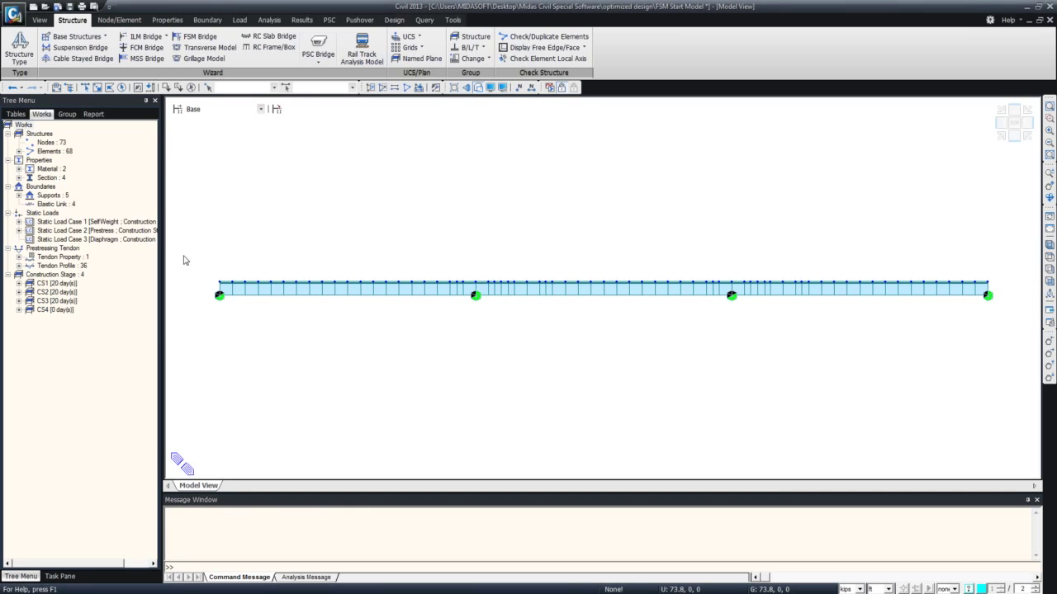
Inspect the bridge at its construction stages, starting with CS1, and view the complete base-stage model isometrically.
left_click(223, 109)
left_click(227, 125)
left_click(231, 109)
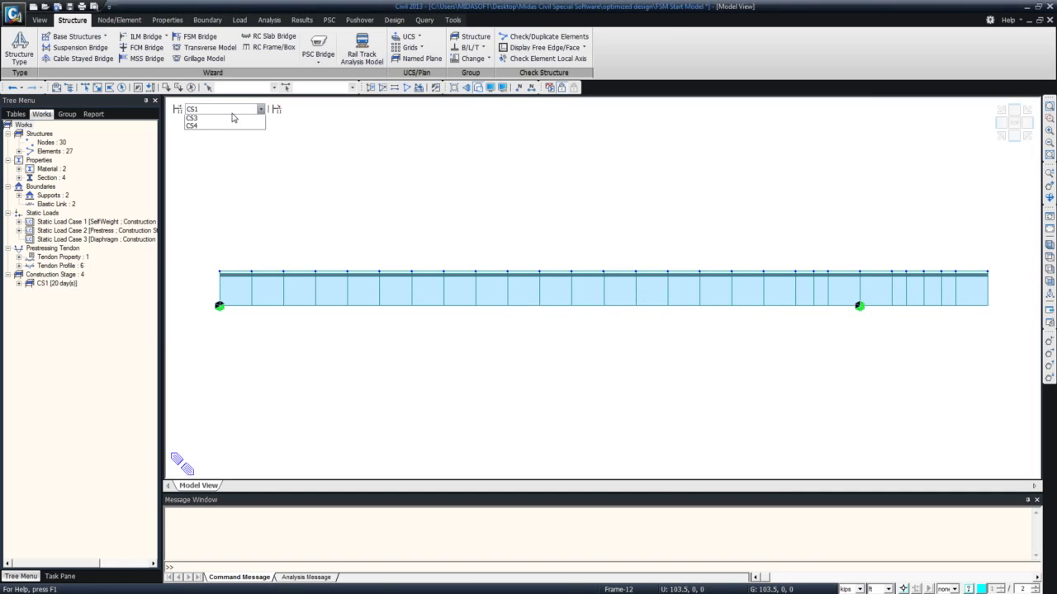
left_click(232, 117)
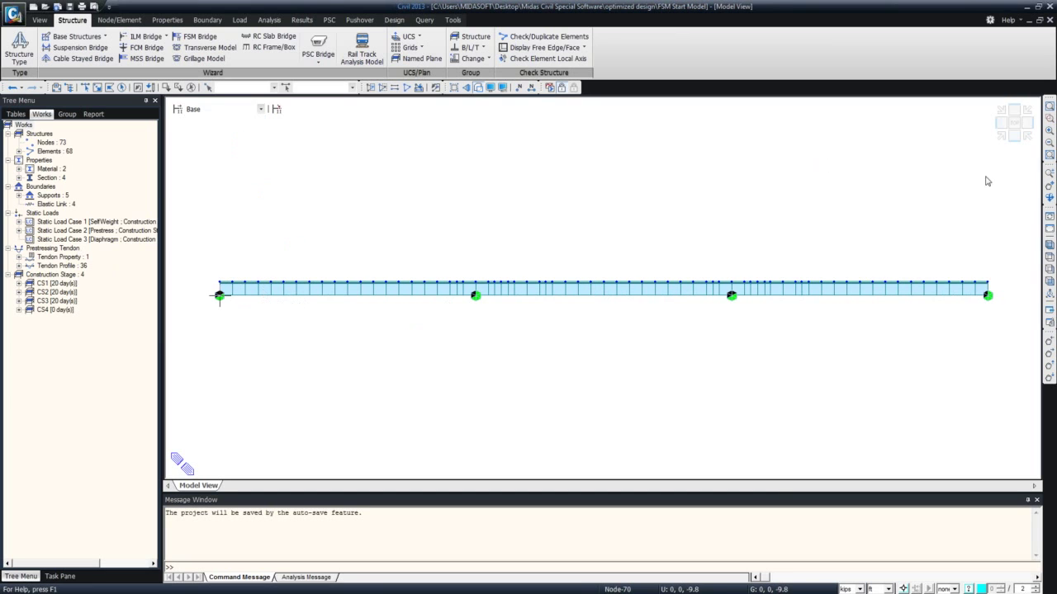
left_click(1000, 143)
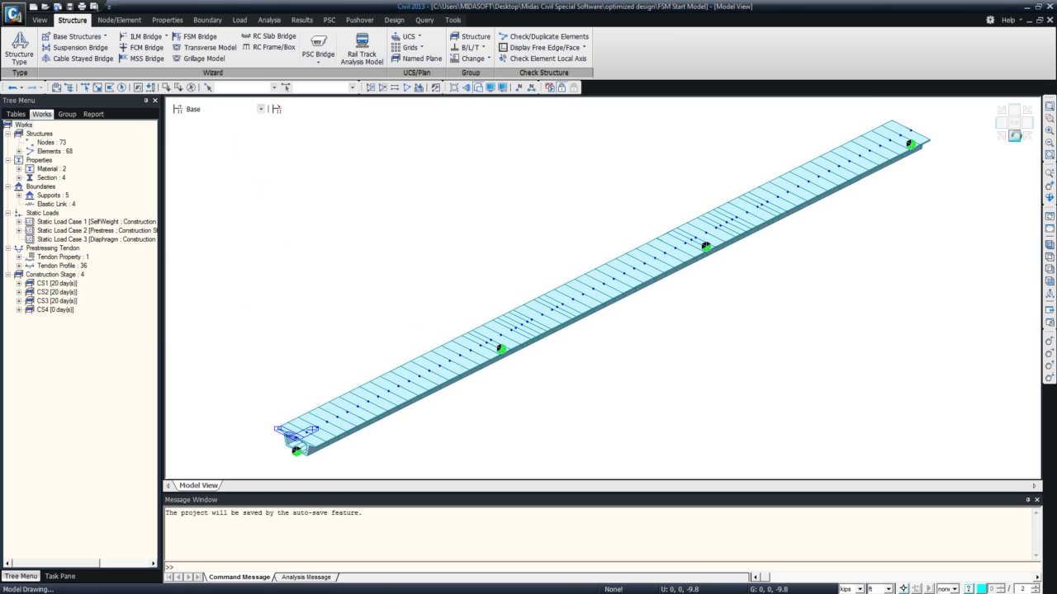
left_click(1014, 135)
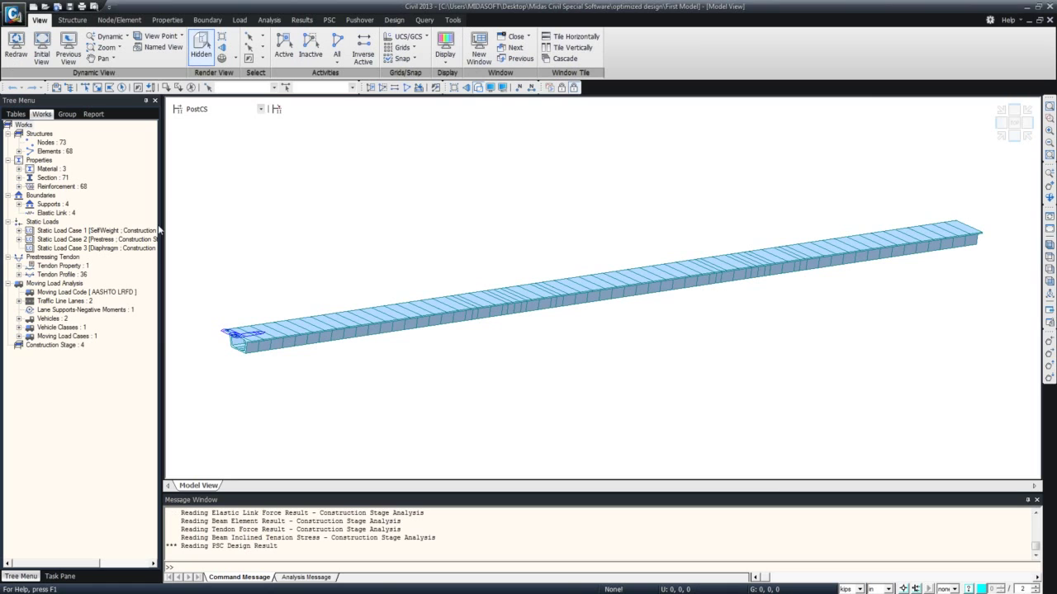
Generate the flexure strength check table for all elements with parts i and j, positive and negative, and review it.
left_click_drag(161, 225, 207, 221)
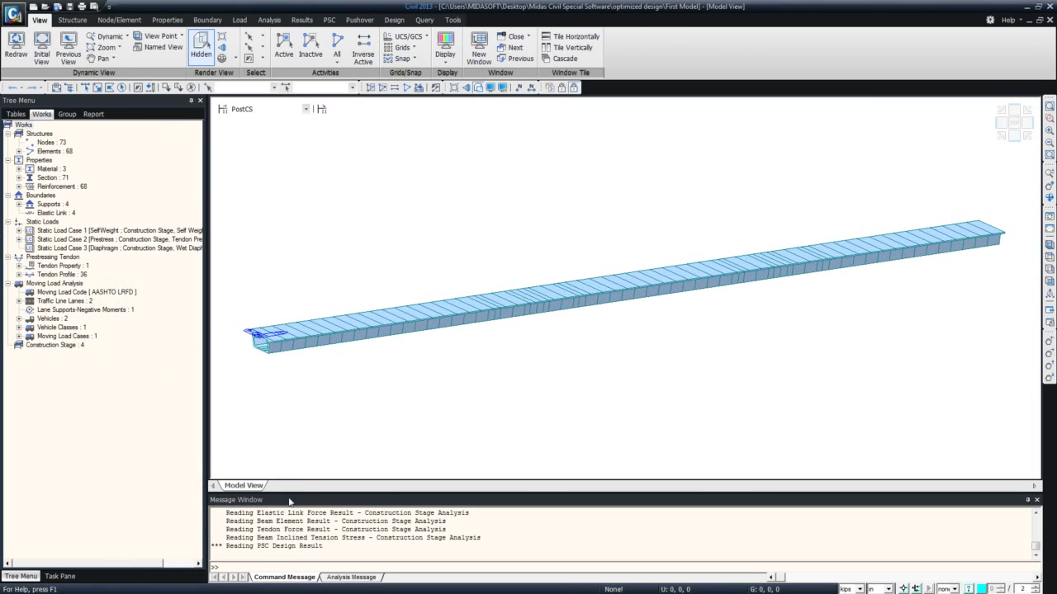
left_click(328, 20)
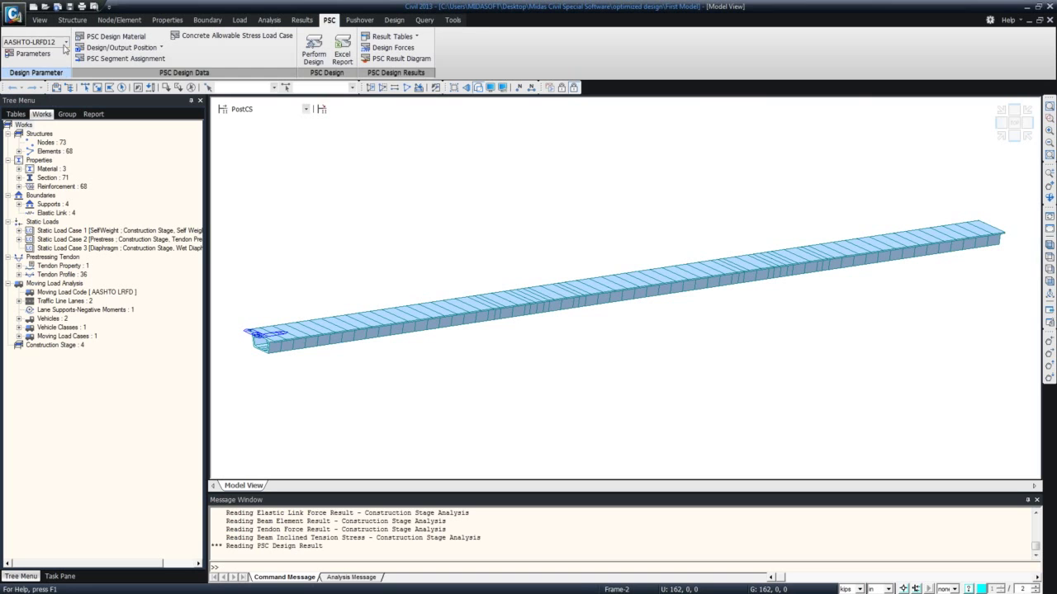
left_click(391, 36)
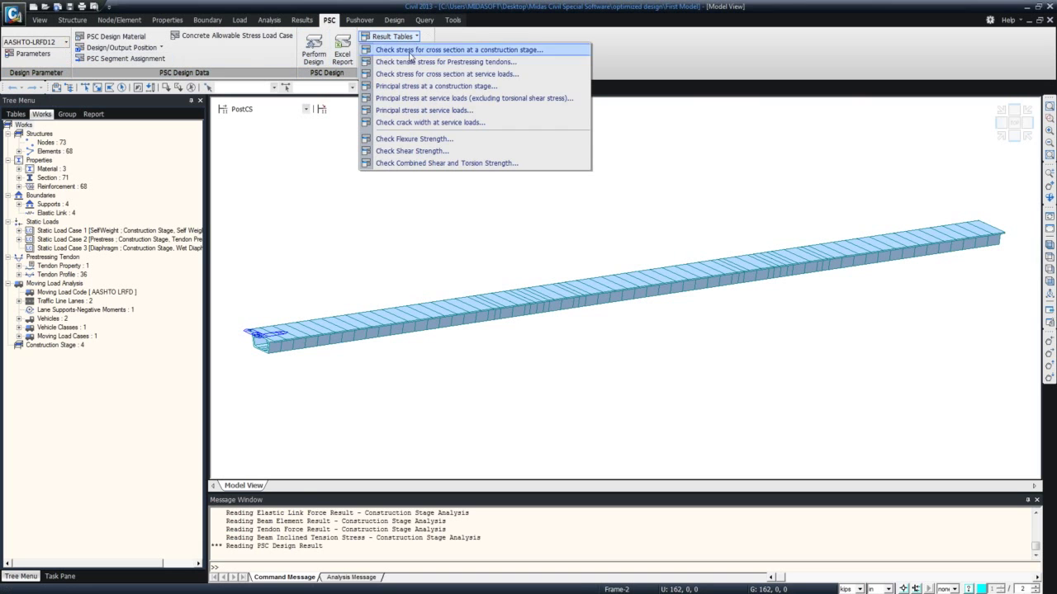
left_click(420, 146)
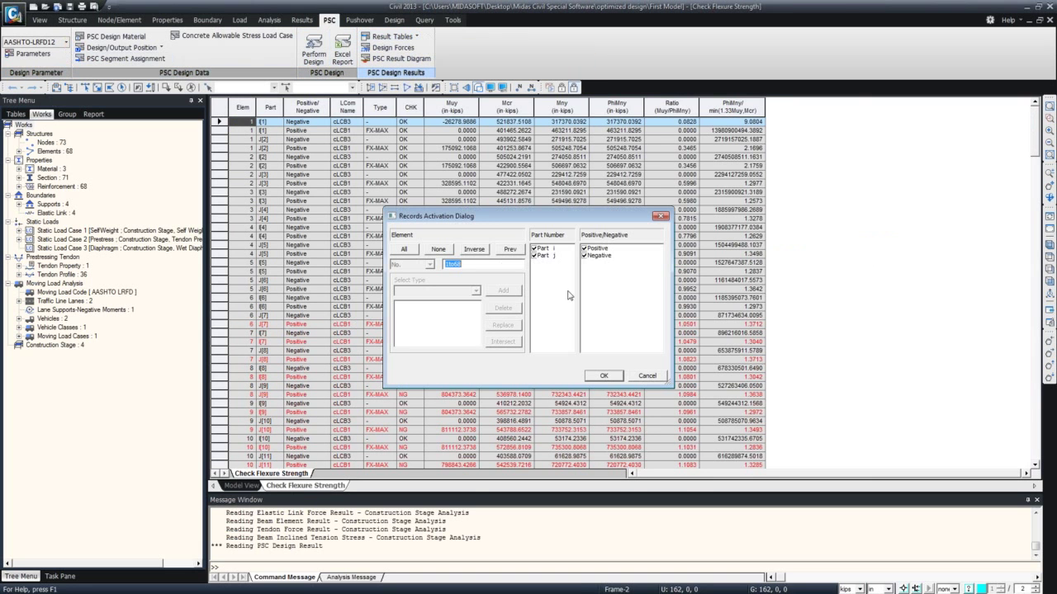
left_click(598, 371)
scroll(446, 324, "down", 20)
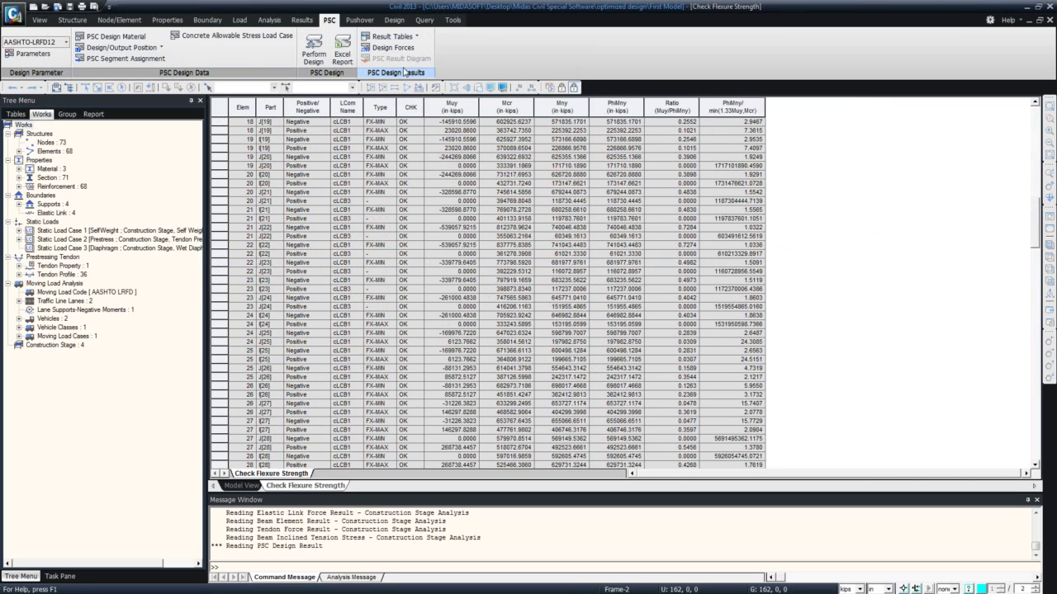
Generate the shear strength check table for all elements with parts i and j, Max and Min, and review it.
left_click(415, 38)
left_click(412, 151)
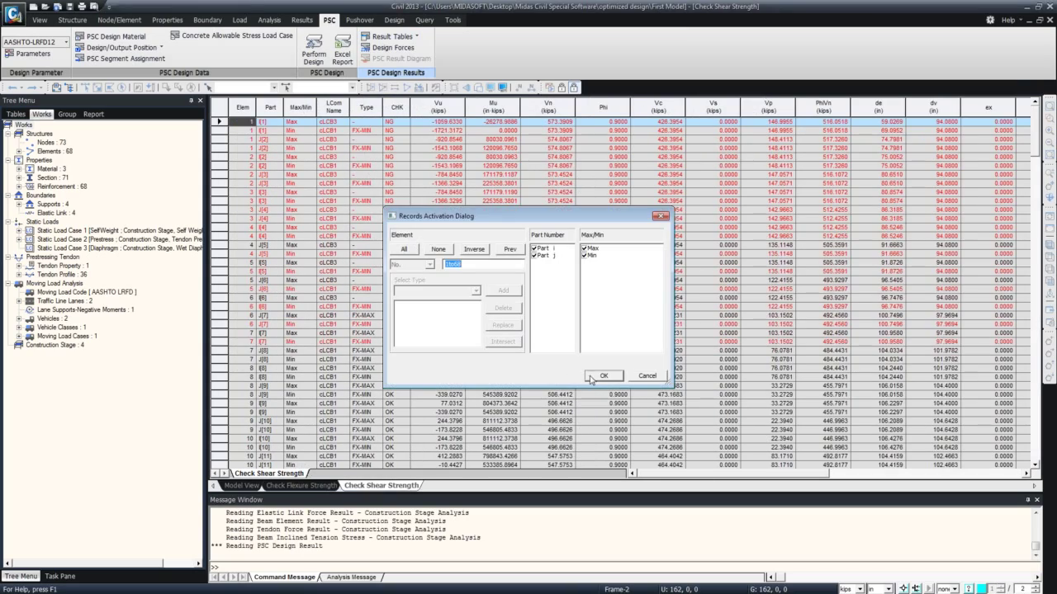
left_click(603, 377)
scroll(345, 183, "down", 1)
scroll(344, 183, "down", 20)
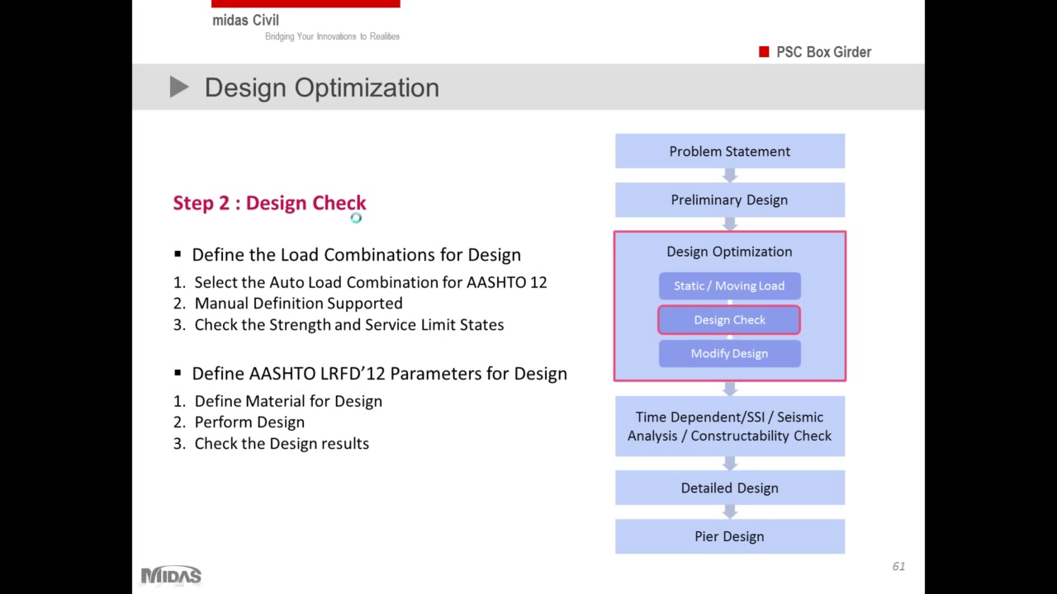
key("Right")
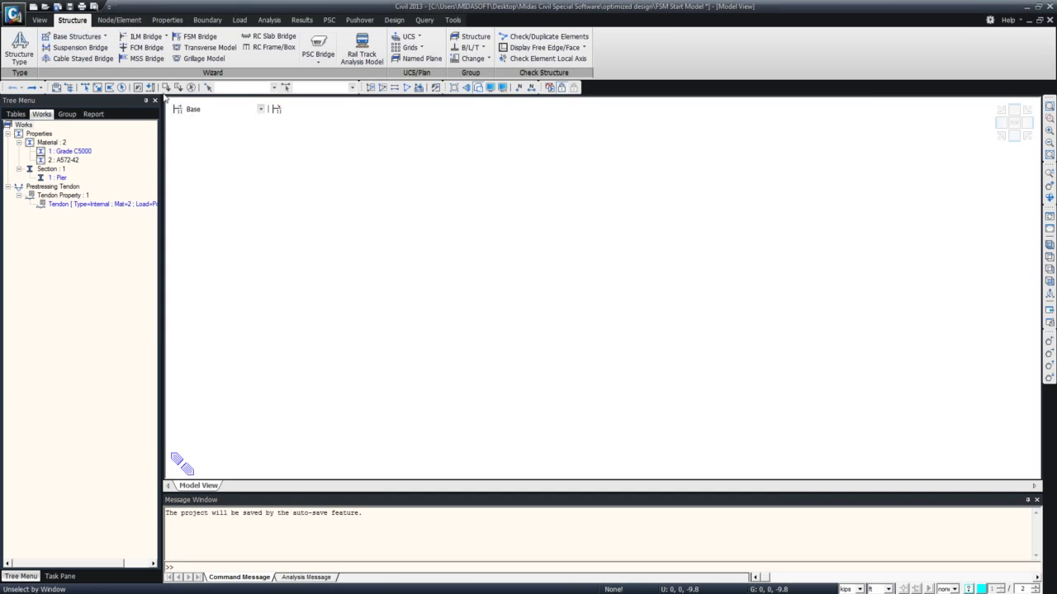
In the FSM Bridge wizard, set the center section's H1 to 0.7 ft and H4 to 0.8 ft, and view the tendon settings.
left_click(199, 37)
left_click_drag(125, 86, 380, 86)
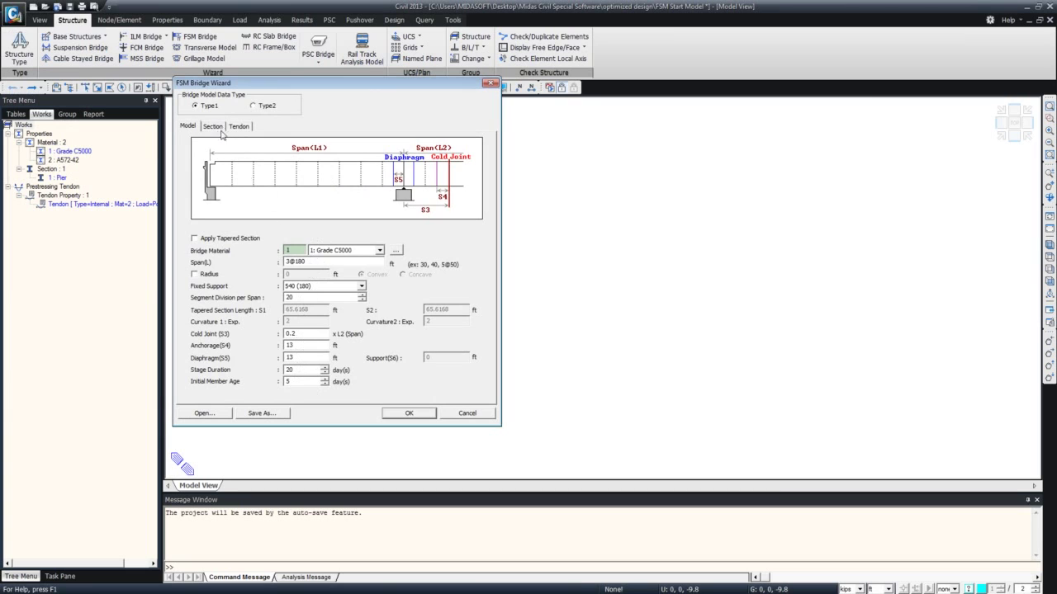
left_click(215, 126)
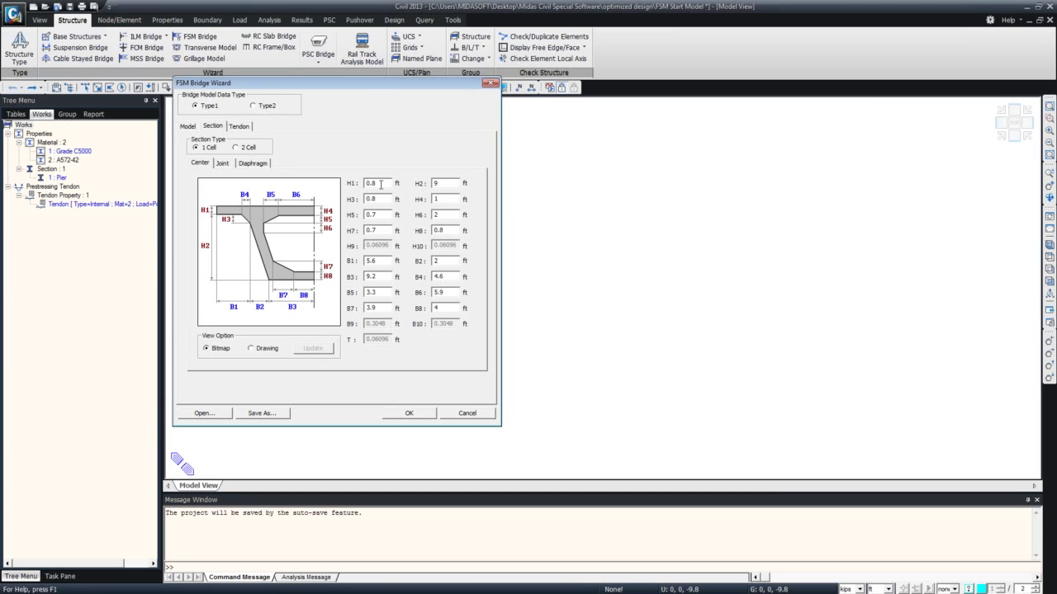
left_click_drag(380, 184, 351, 187)
type(".7")
double_click(444, 198)
type(".8")
left_click(240, 127)
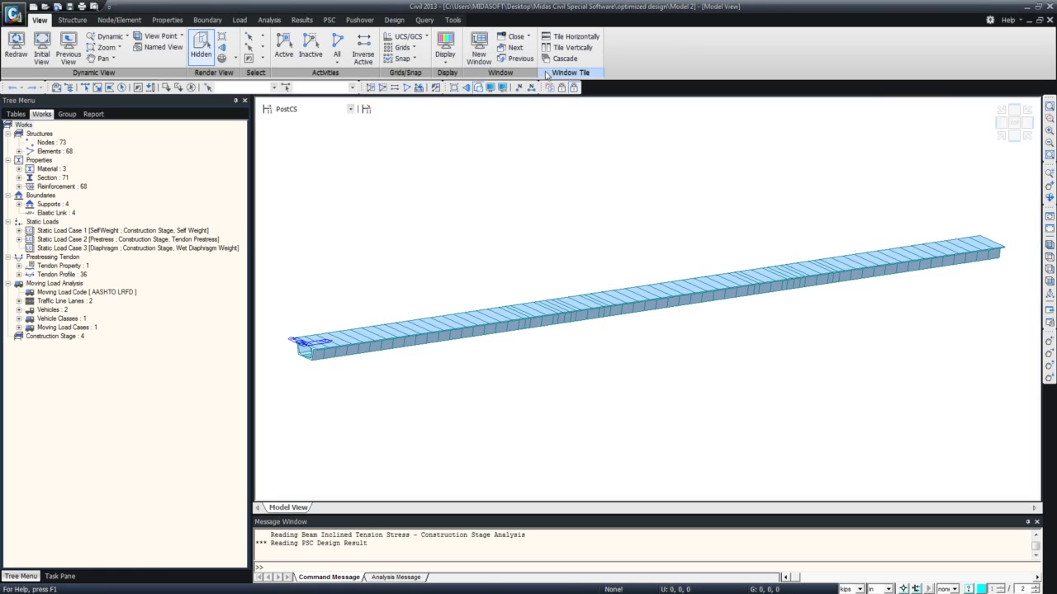
Generate the flexure strength check table for the optimized model, covering parts i and j, positive and negative, and review it across the elements.
left_click(328, 20)
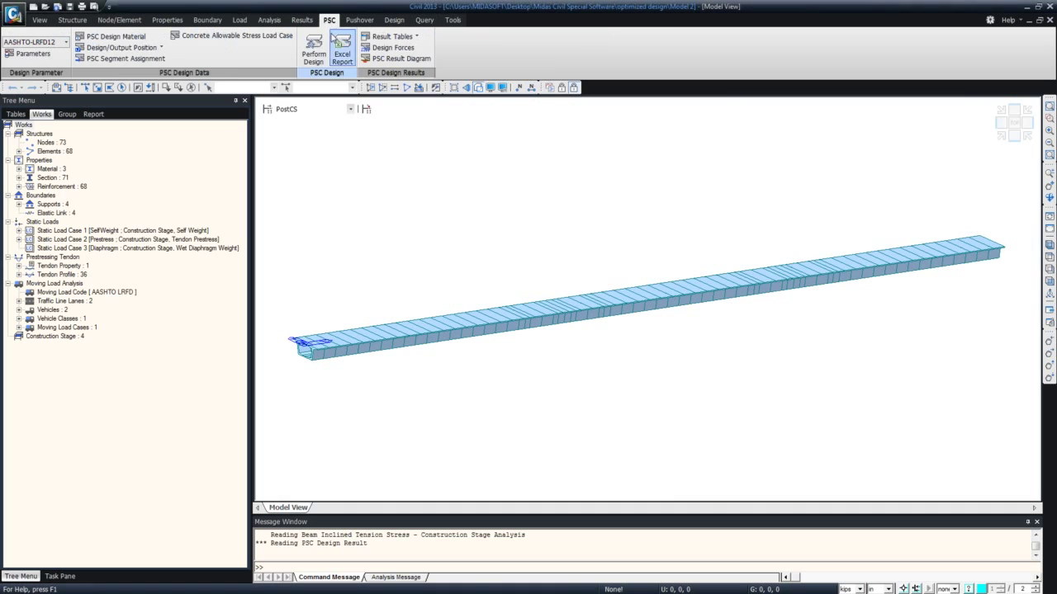
left_click(391, 37)
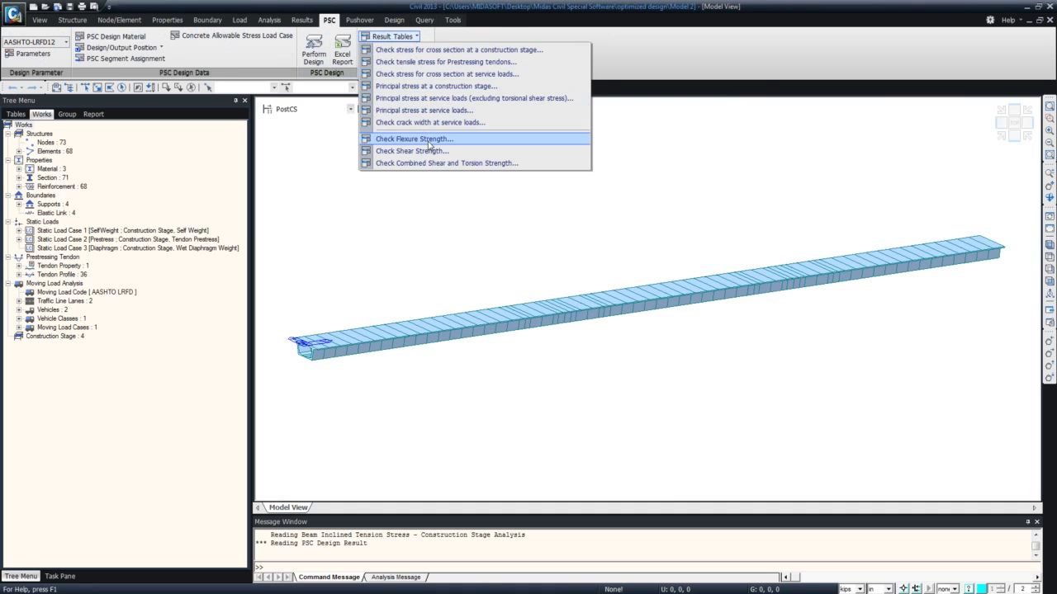
left_click(429, 145)
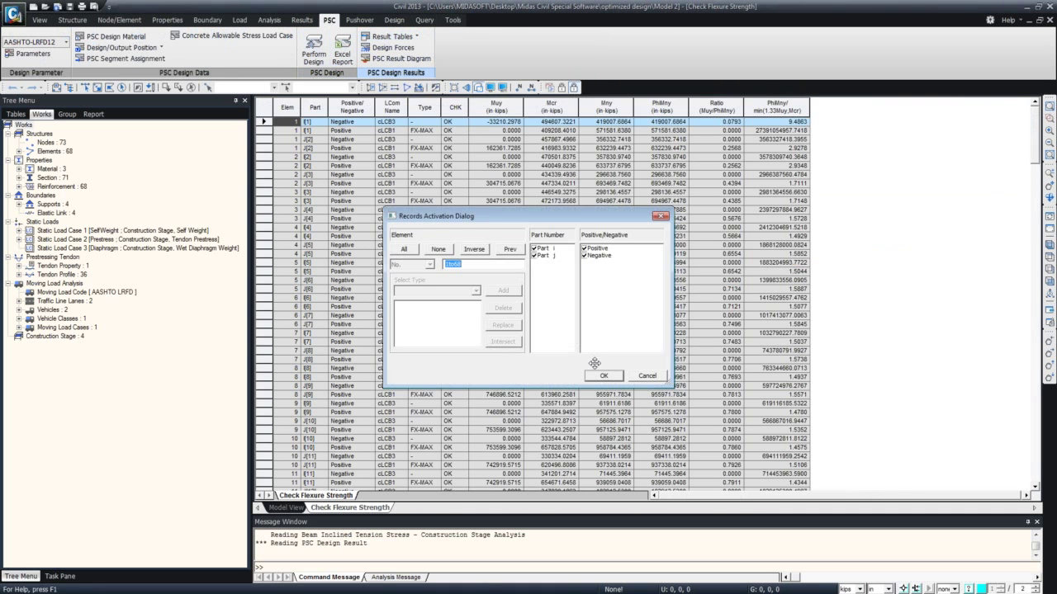
left_click(602, 375)
scroll(529, 233, "down", 20)
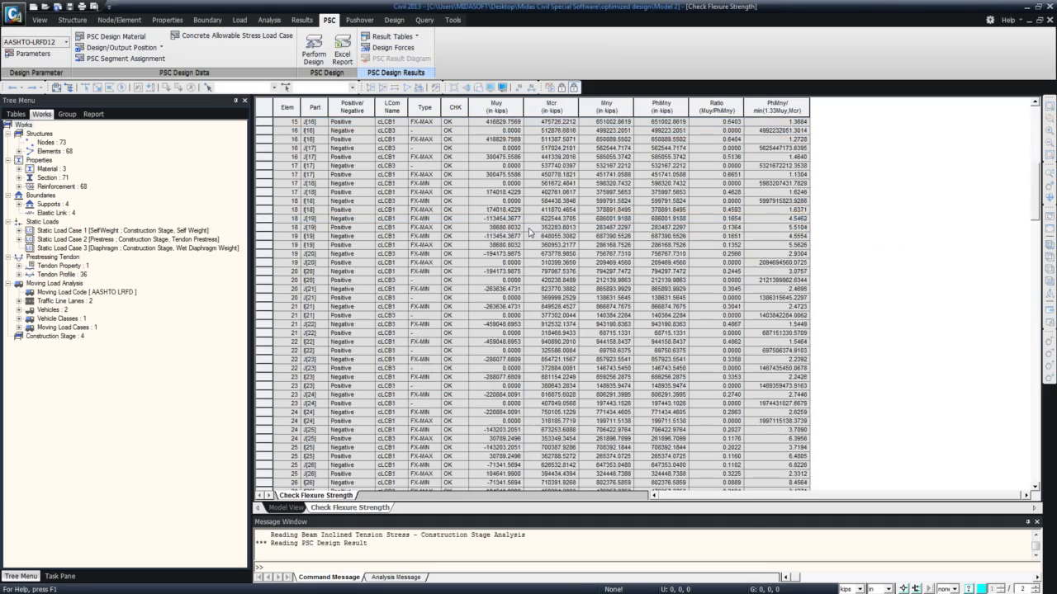
scroll(529, 233, "down", 20)
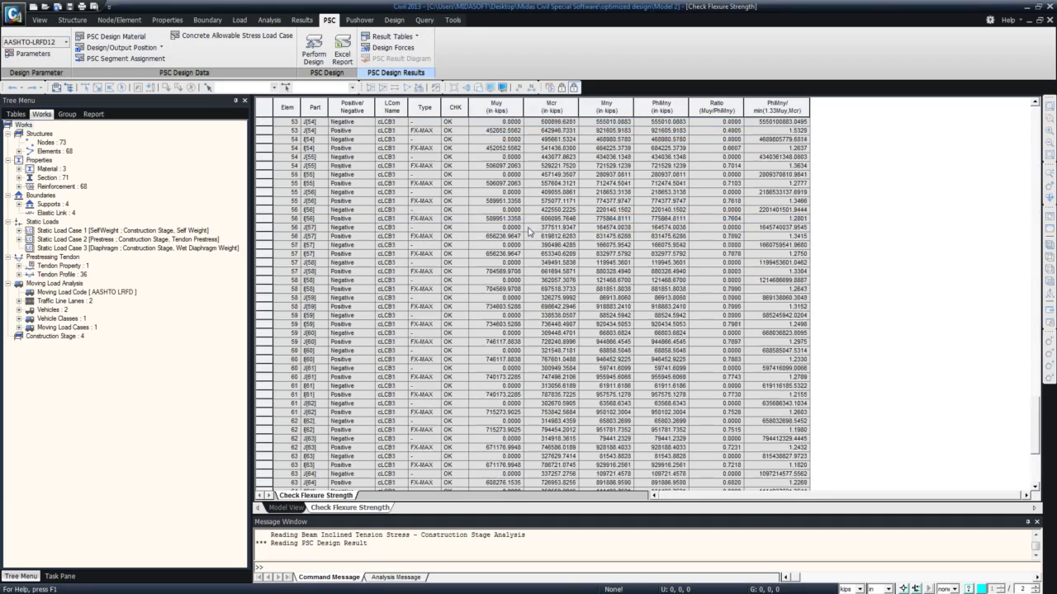
scroll(529, 233, "up", 20)
left_click(525, 228)
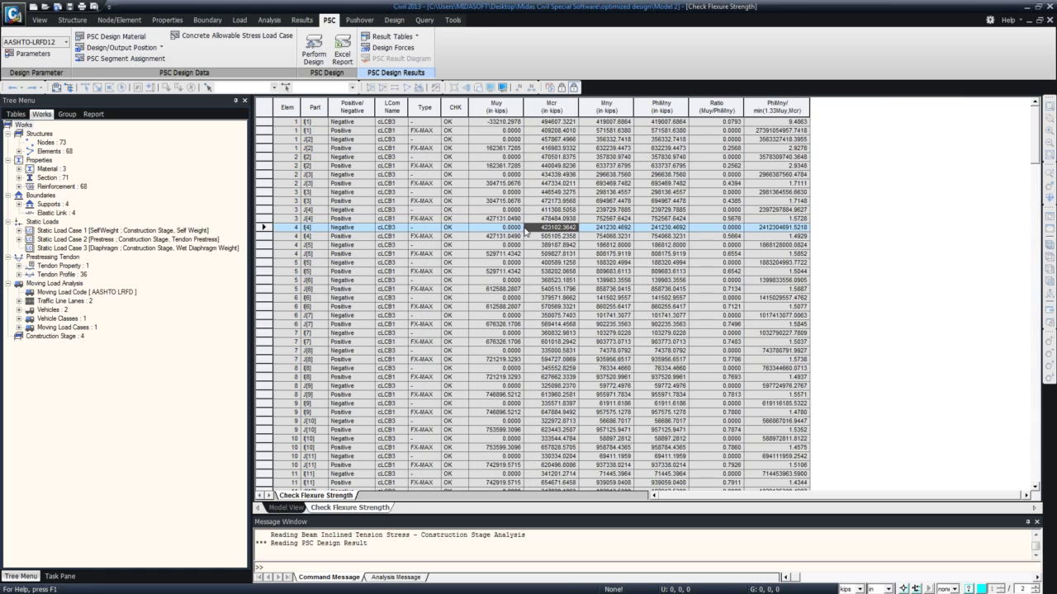
scroll(468, 204, "down", 12)
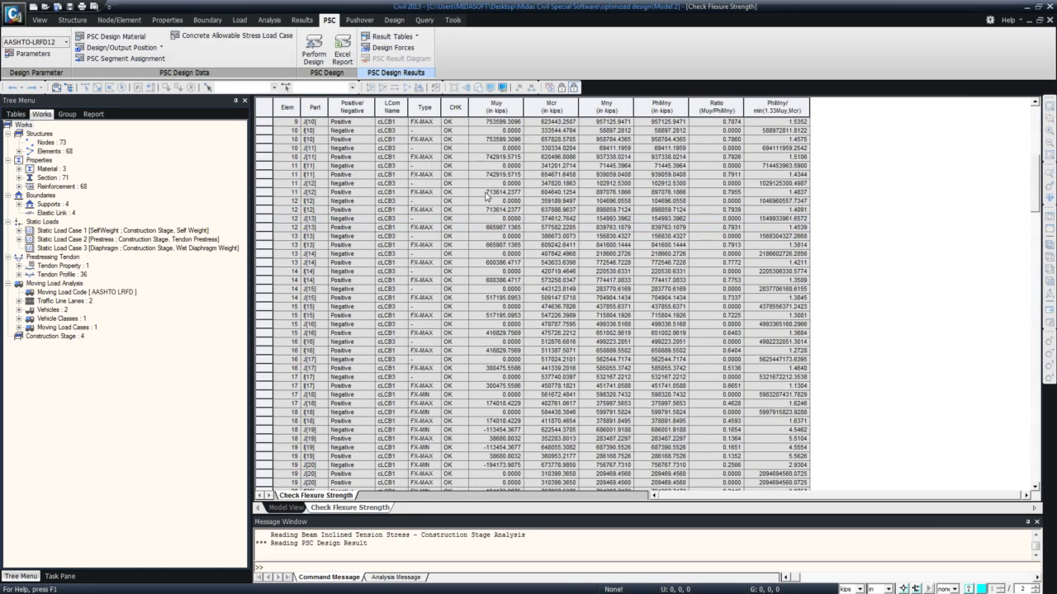
scroll(485, 196, "down", 20)
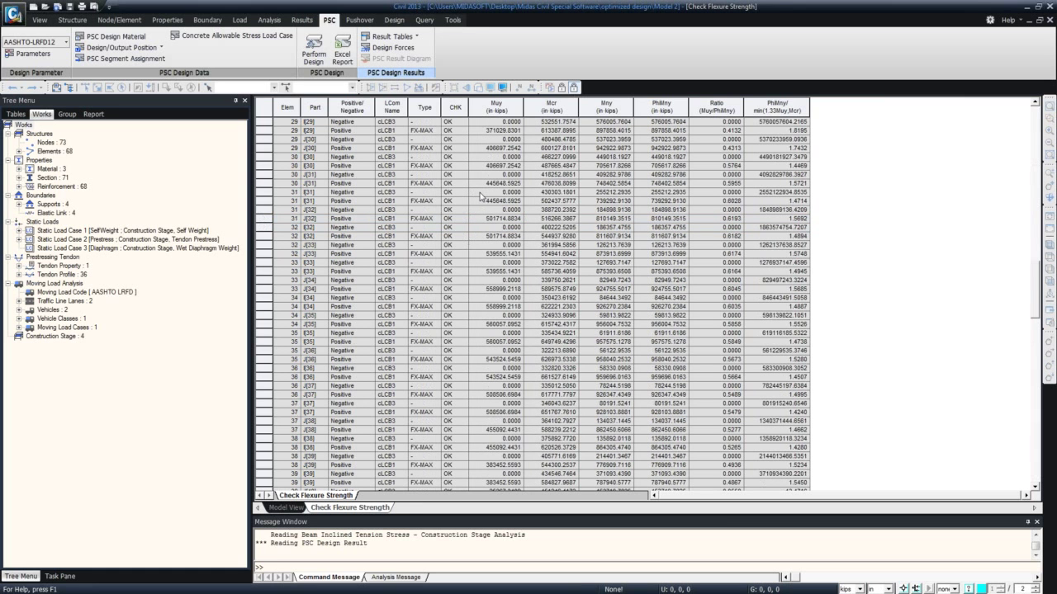
Generate the construction-stage cross-section stress check table for parts i and j, compression and tension, review it, and return to the model view.
left_click(416, 36)
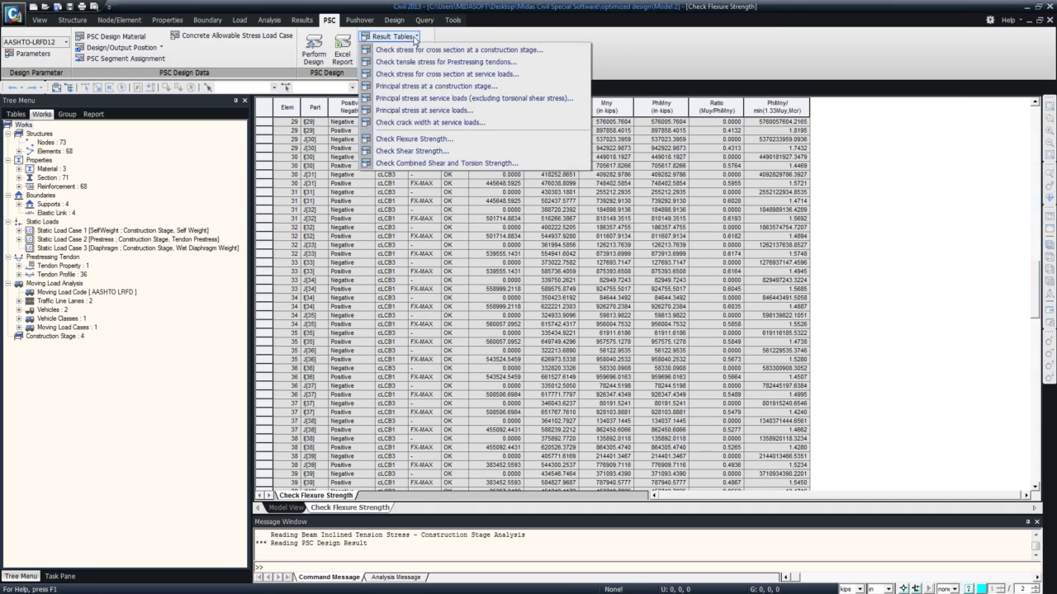
left_click(415, 49)
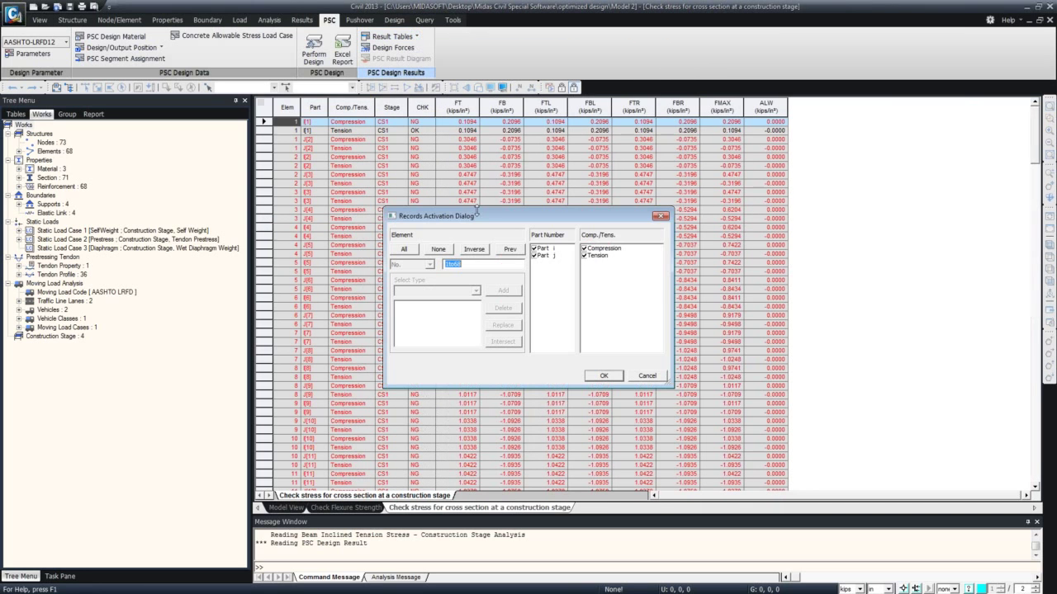
left_click(603, 376)
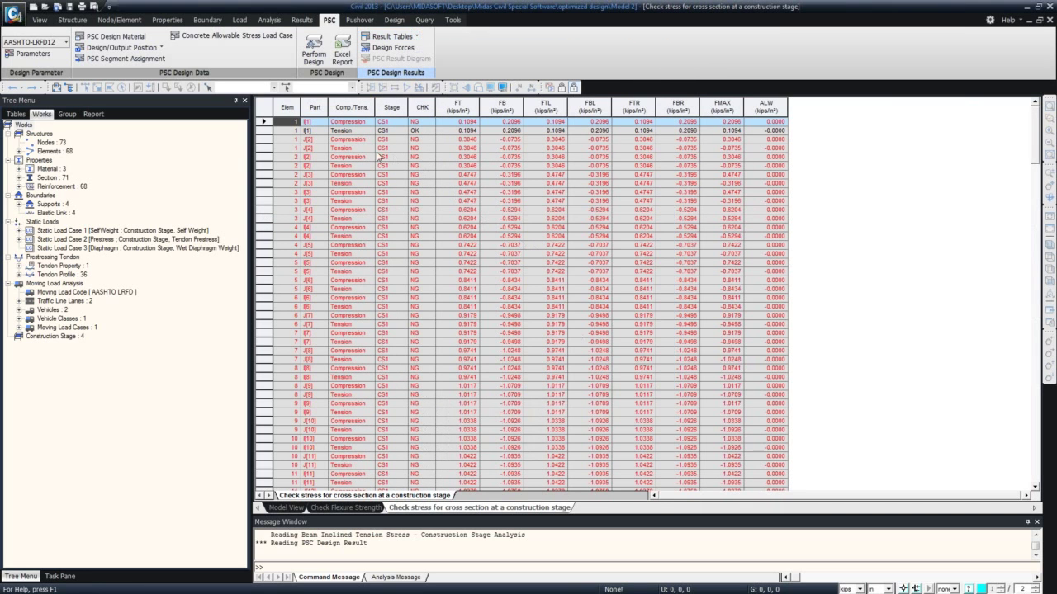
left_click_drag(278, 126, 260, 229)
left_click(309, 213)
left_click(309, 213)
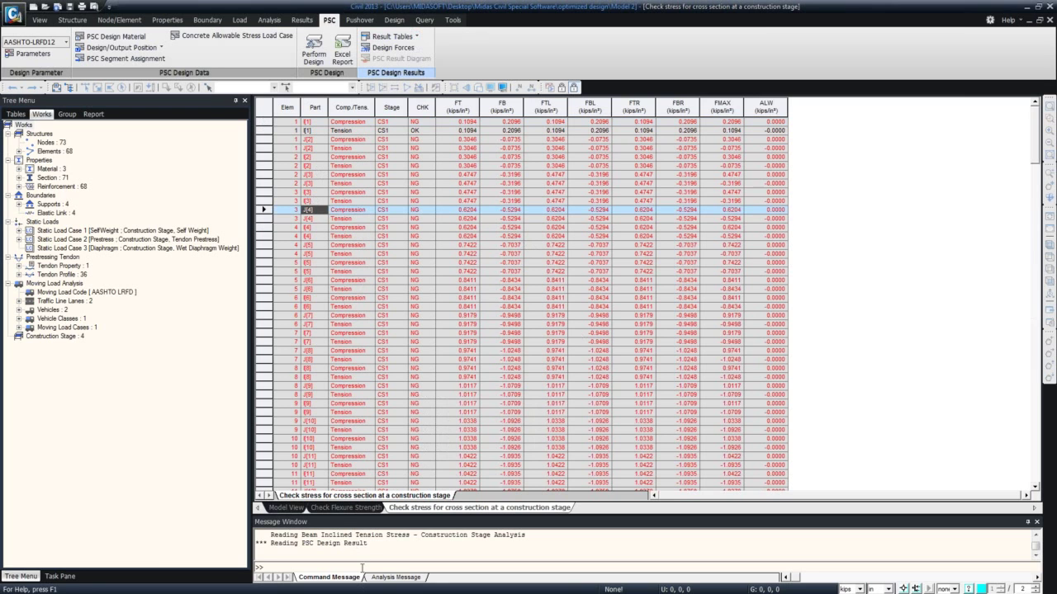
left_click(288, 508)
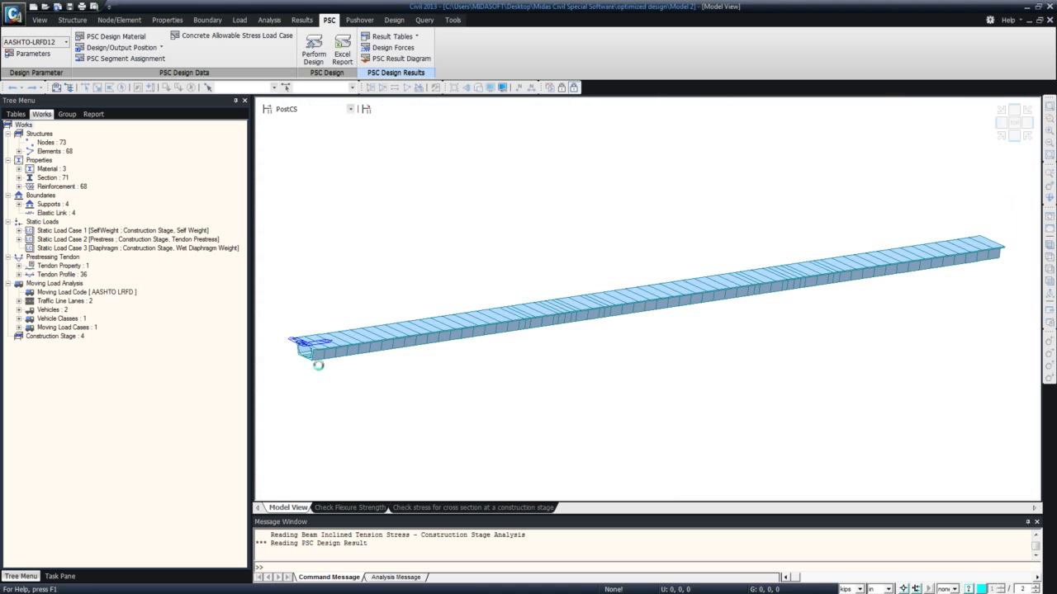